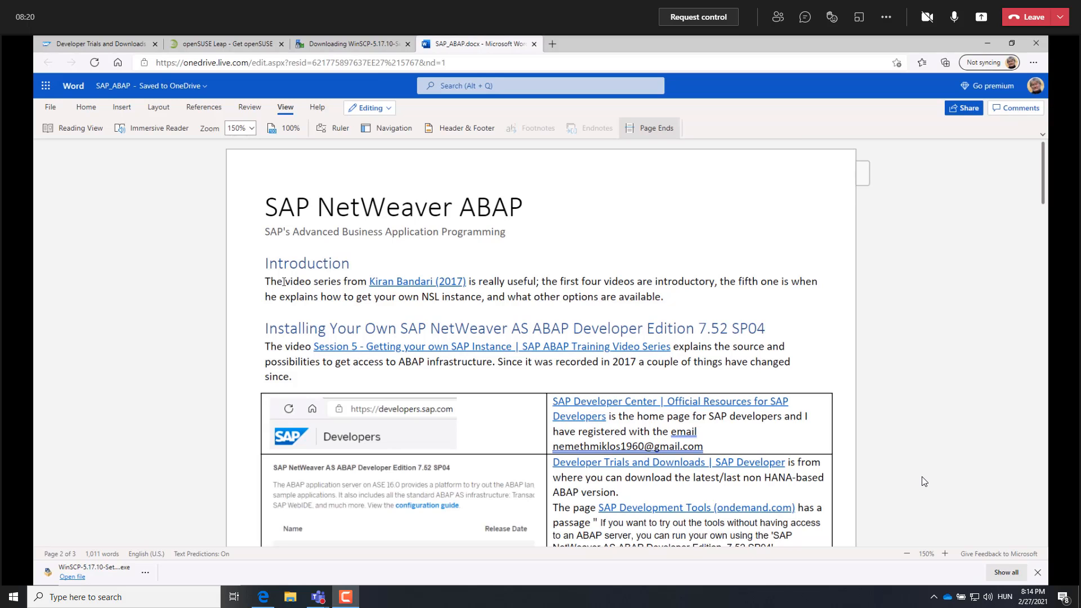
Review the introduction and the nine major installation steps in the SAP_ABAP document.
{"action": "scroll", "coordinate": [349, 346], "scroll_direction": "down", "scroll_amount": 10}
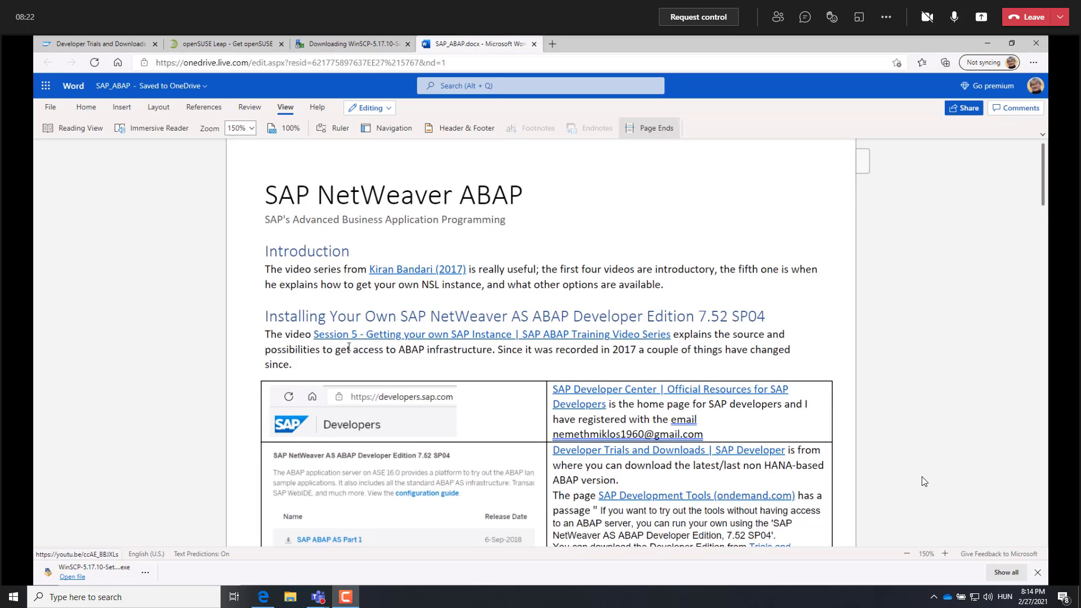
{"action": "scroll", "coordinate": [348, 346], "scroll_direction": "down", "scroll_amount": 3}
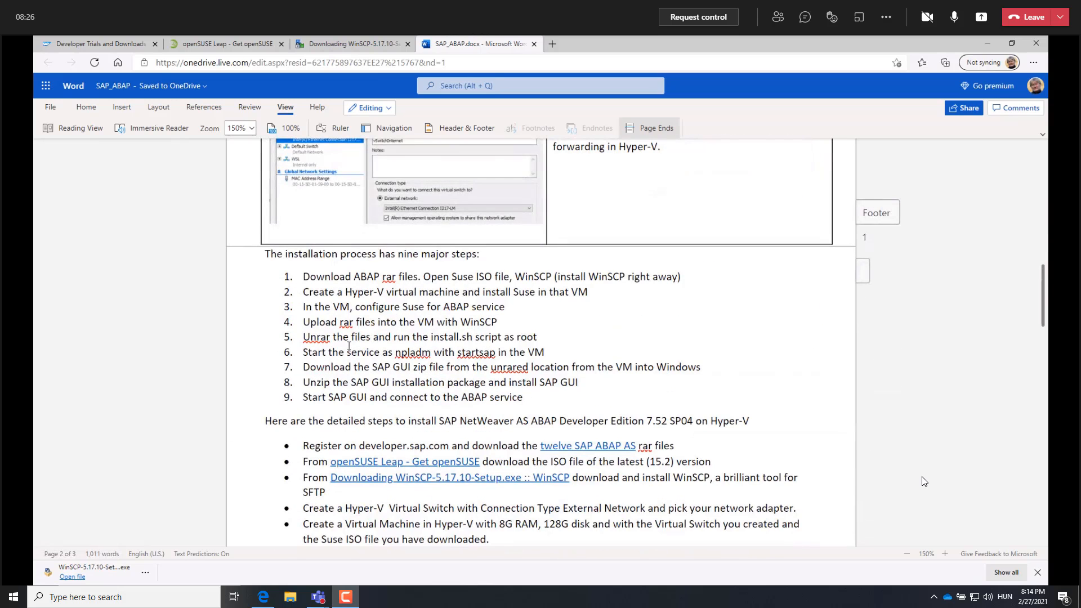
{"action": "scroll", "coordinate": [348, 346], "scroll_direction": "down", "scroll_amount": 1}
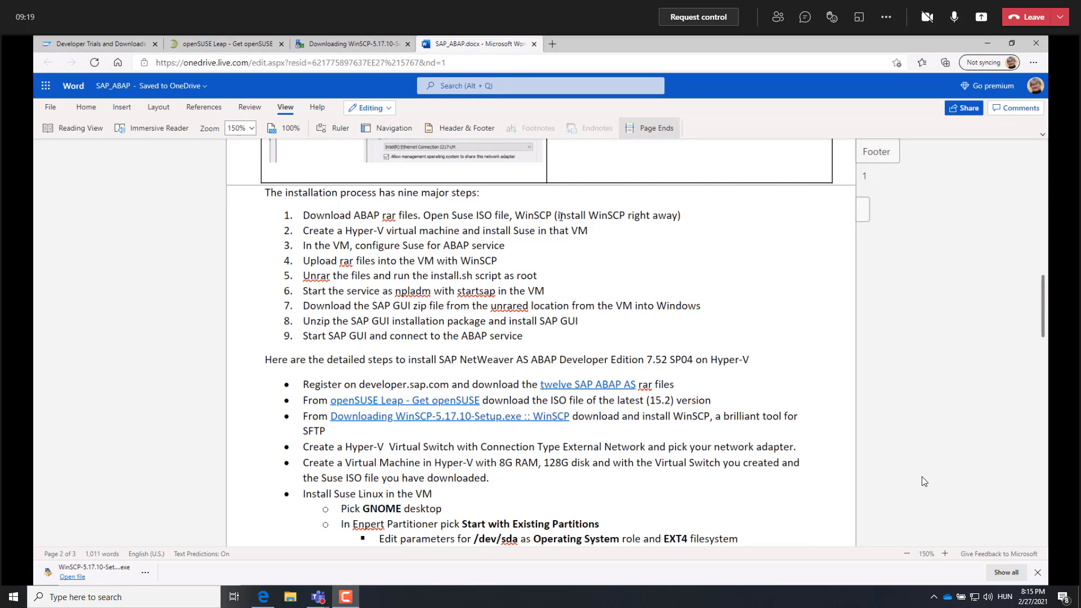
{"action": "left_click", "coordinate": [556, 216]}
Trace the route from SAP Trials and Downloads through ABAP Development Tools to the 7.52 SP04 Developer Edition downloads, then close that downloads page.
{"action": "left_click", "coordinate": [114, 49]}
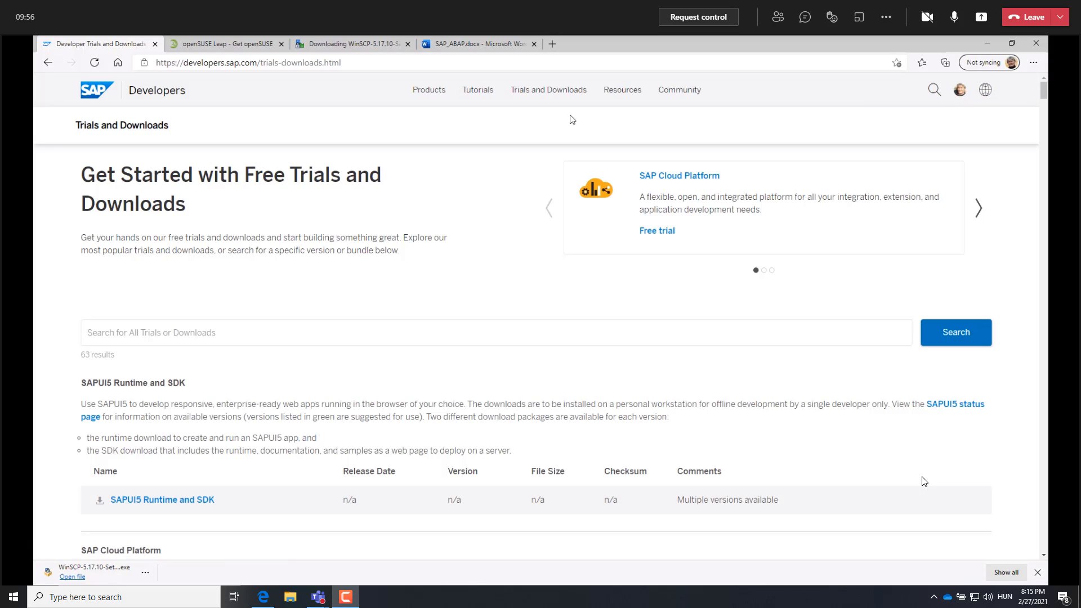
{"action": "mouse_move", "coordinate": [554, 97]}
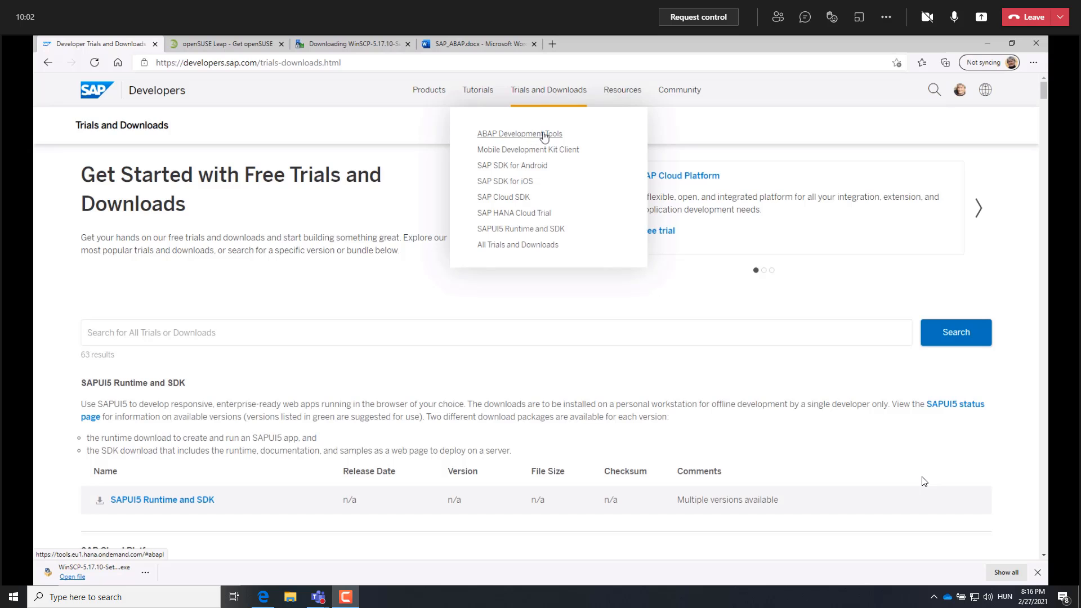
{"action": "left_click", "coordinate": [543, 135]}
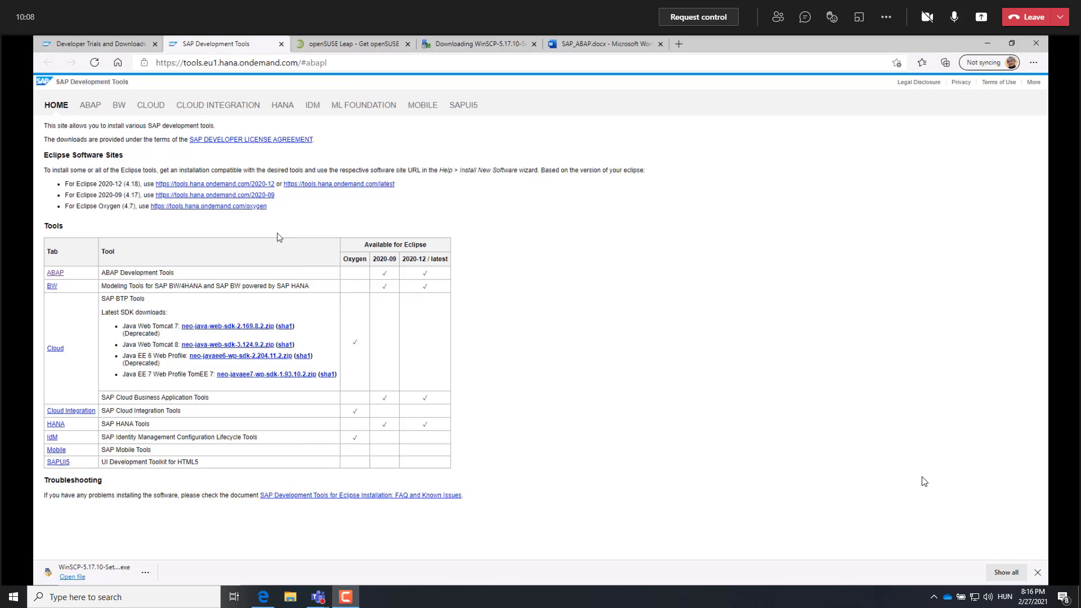
{"action": "left_click", "coordinate": [57, 275]}
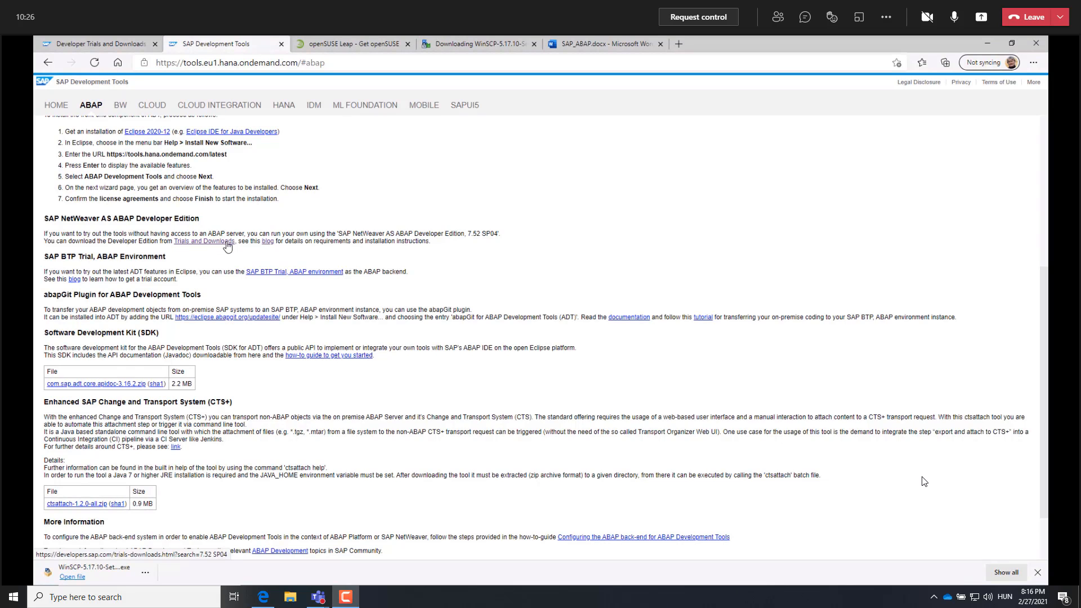
{"action": "left_click", "coordinate": [227, 243]}
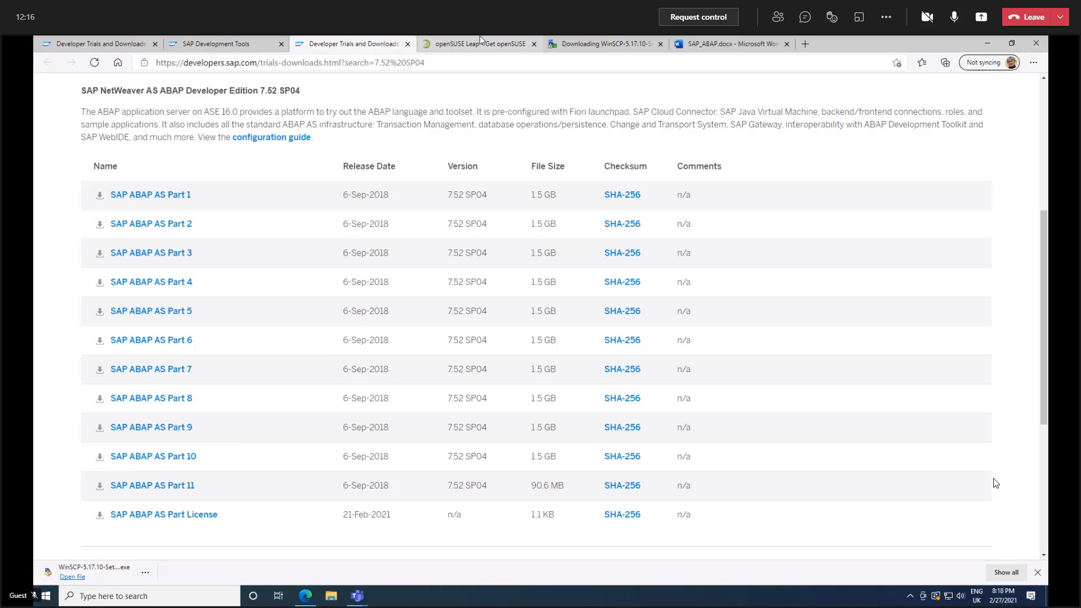
{"action": "left_click", "coordinate": [408, 44]}
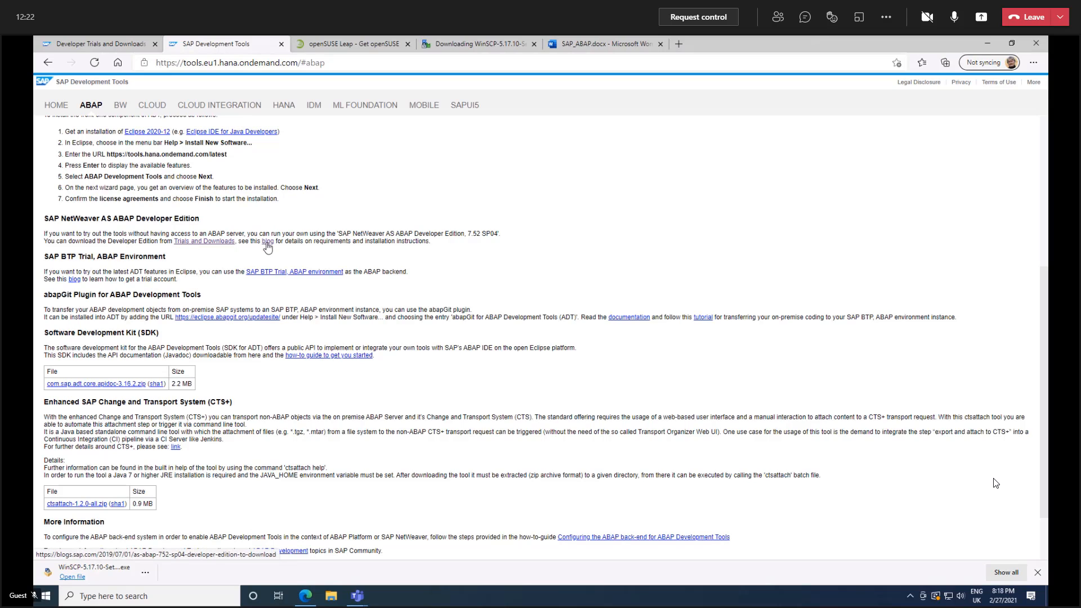
Open the blog linked under SAP NetWeaver AS ABAP Developer Edition and read through to its hardware requirements and installation instructions.
{"action": "left_click", "coordinate": [268, 243]}
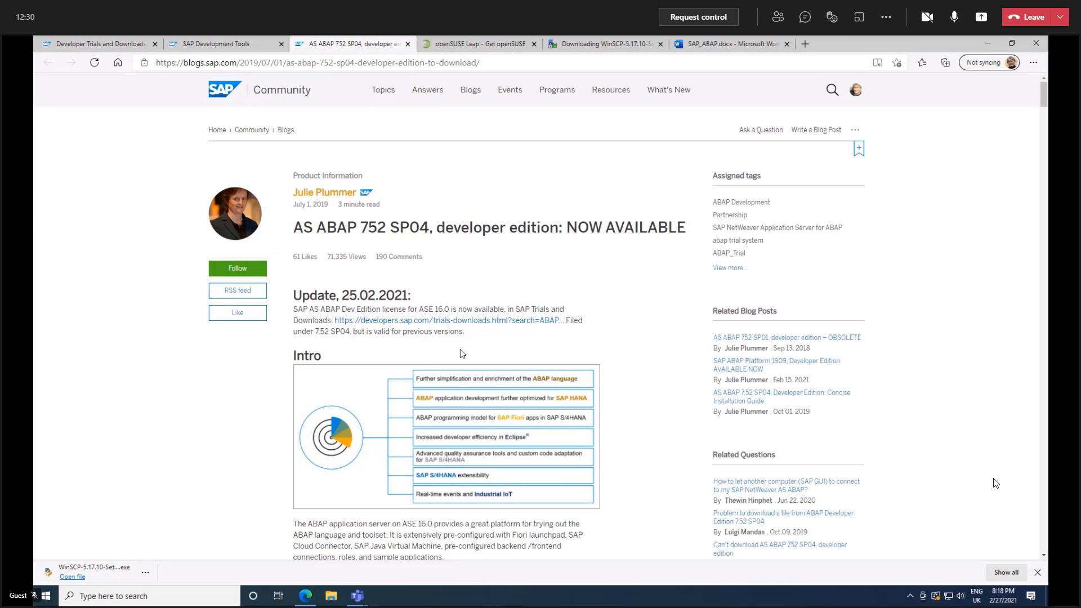
{"action": "scroll", "coordinate": [489, 336], "scroll_direction": "down", "scroll_amount": 3}
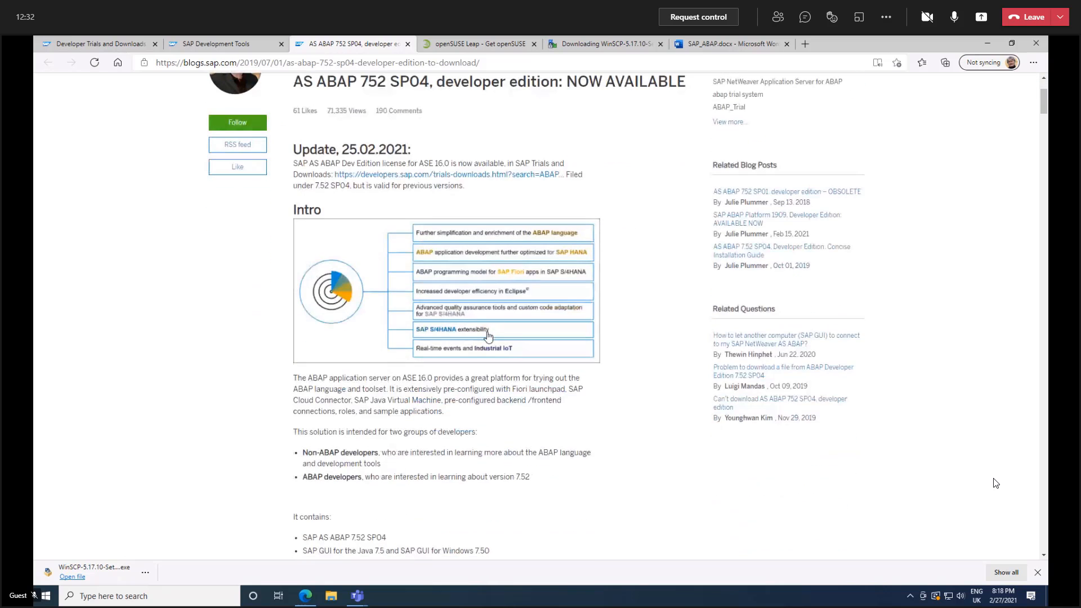
{"action": "scroll", "coordinate": [488, 336], "scroll_direction": "up", "scroll_amount": 3}
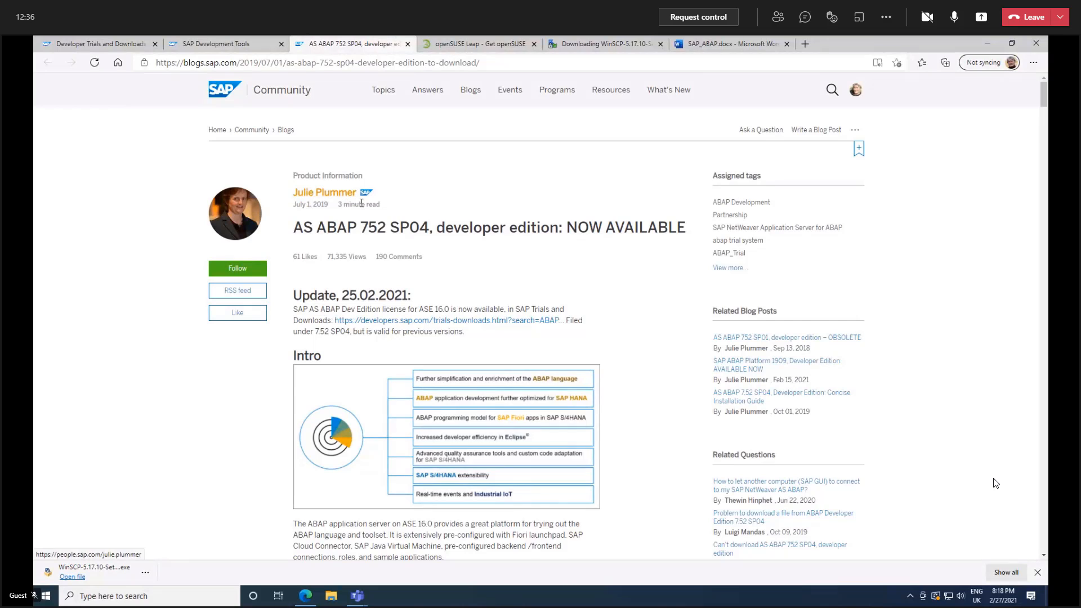
{"action": "scroll", "coordinate": [498, 293], "scroll_direction": "down", "scroll_amount": 6}
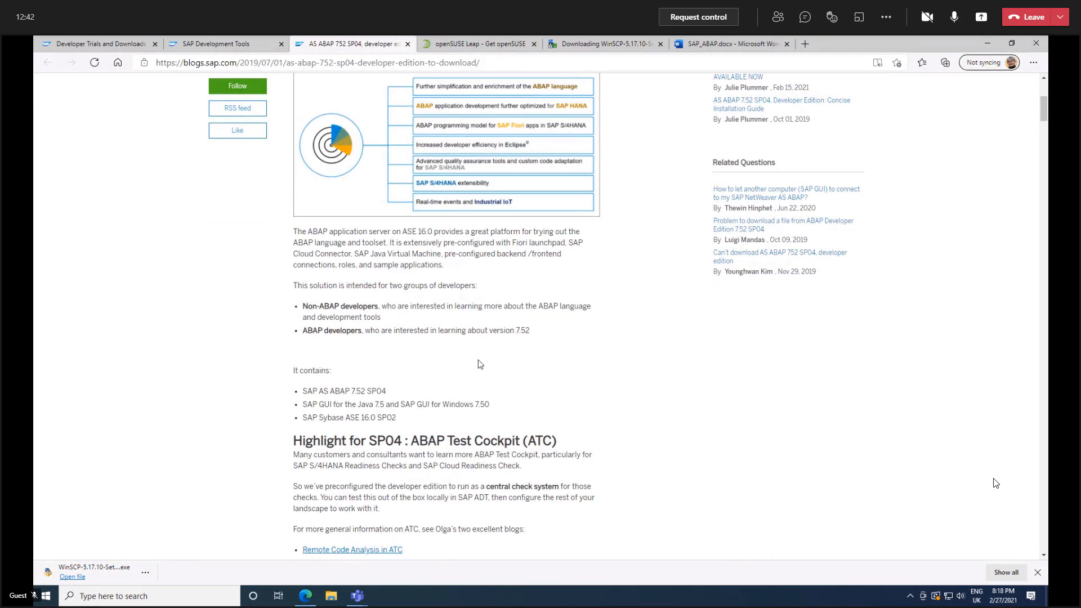
{"action": "scroll", "coordinate": [487, 367], "scroll_direction": "down", "scroll_amount": 6}
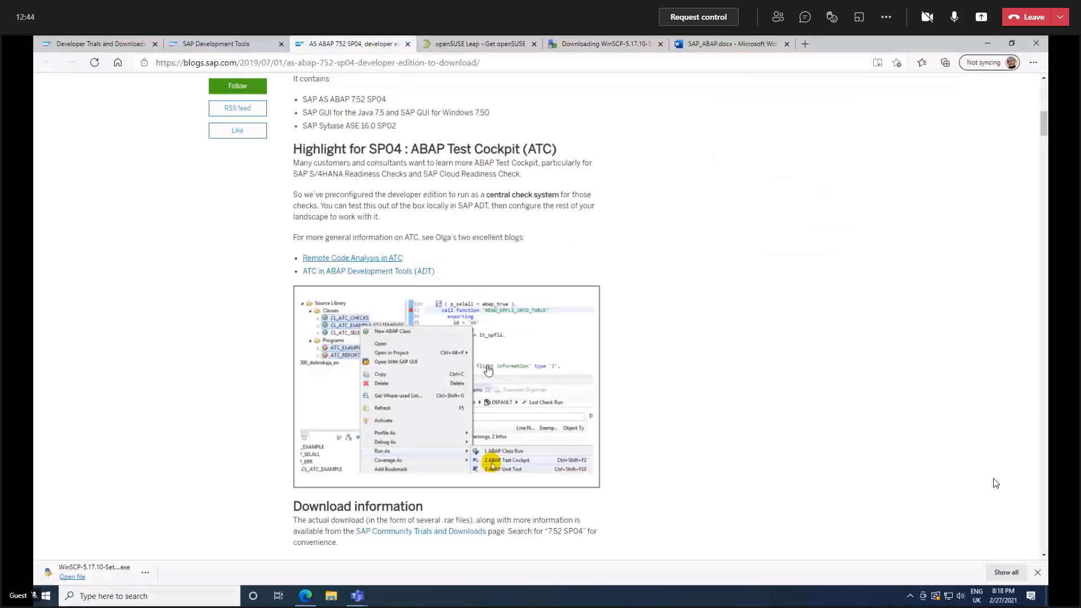
{"action": "scroll", "coordinate": [488, 369], "scroll_direction": "down", "scroll_amount": 4}
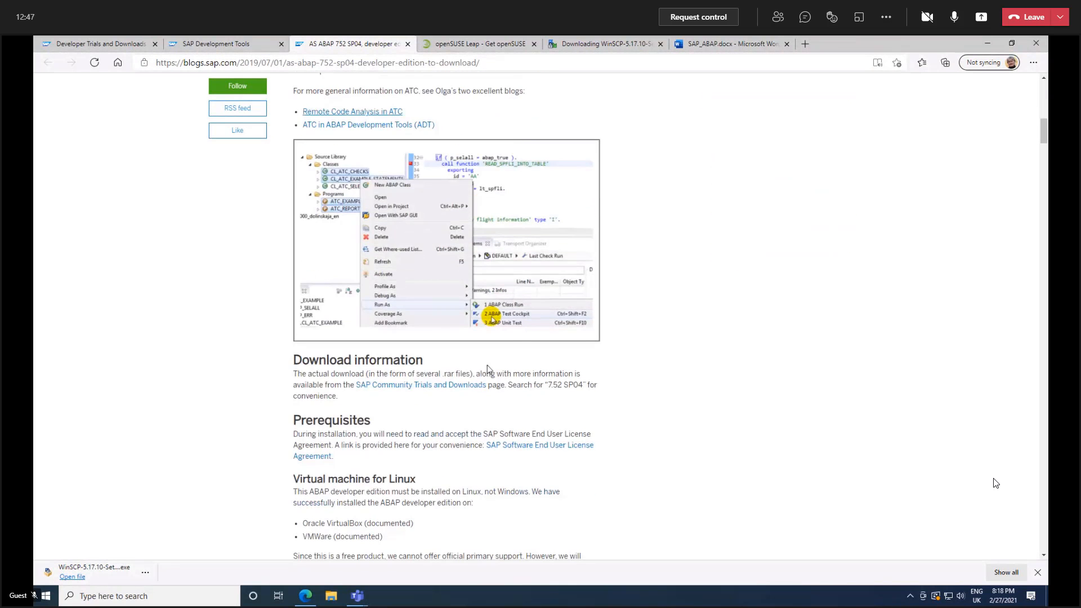
{"action": "scroll", "coordinate": [488, 369], "scroll_direction": "down", "scroll_amount": 12}
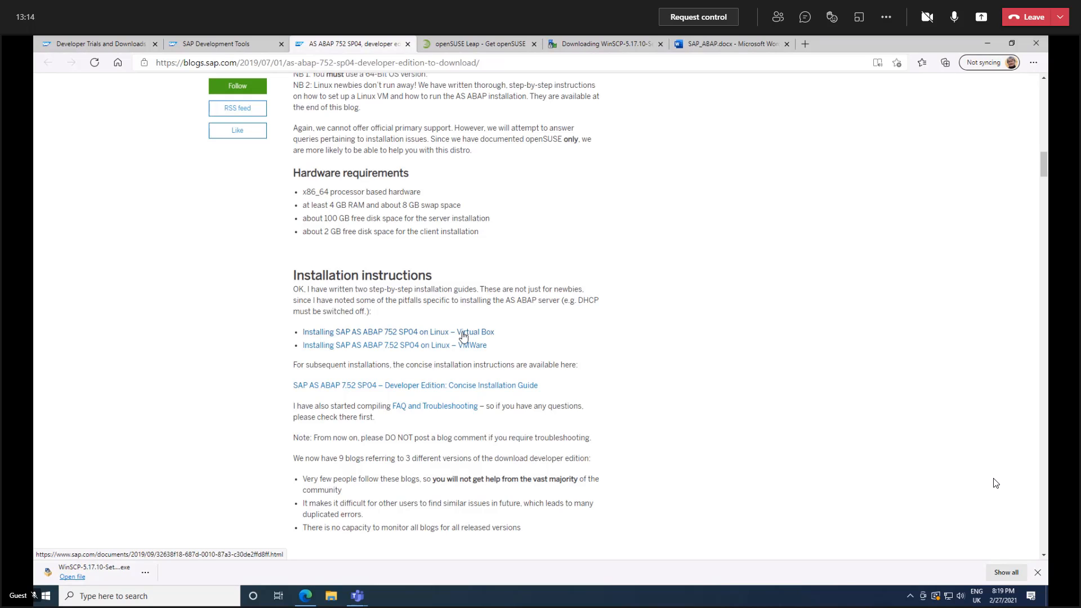
Review the prerequisites in the Concise Installation Guide for AS ABAP 7.52 SP04, and close the guide and the SAP Development Tools page.
{"action": "left_click", "coordinate": [482, 389]}
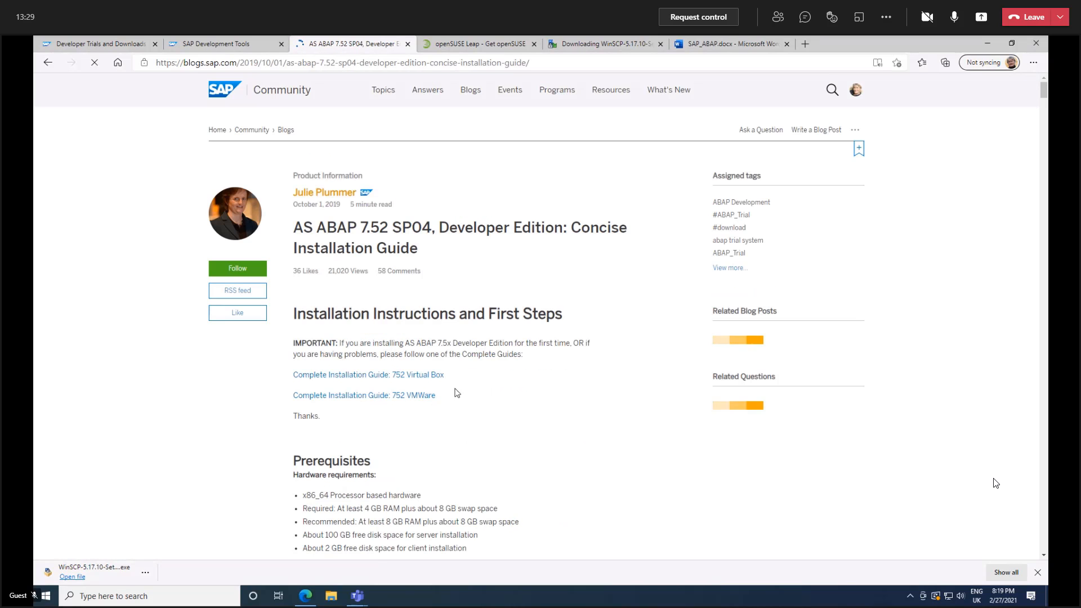
{"action": "scroll", "coordinate": [448, 391], "scroll_direction": "down", "scroll_amount": 6}
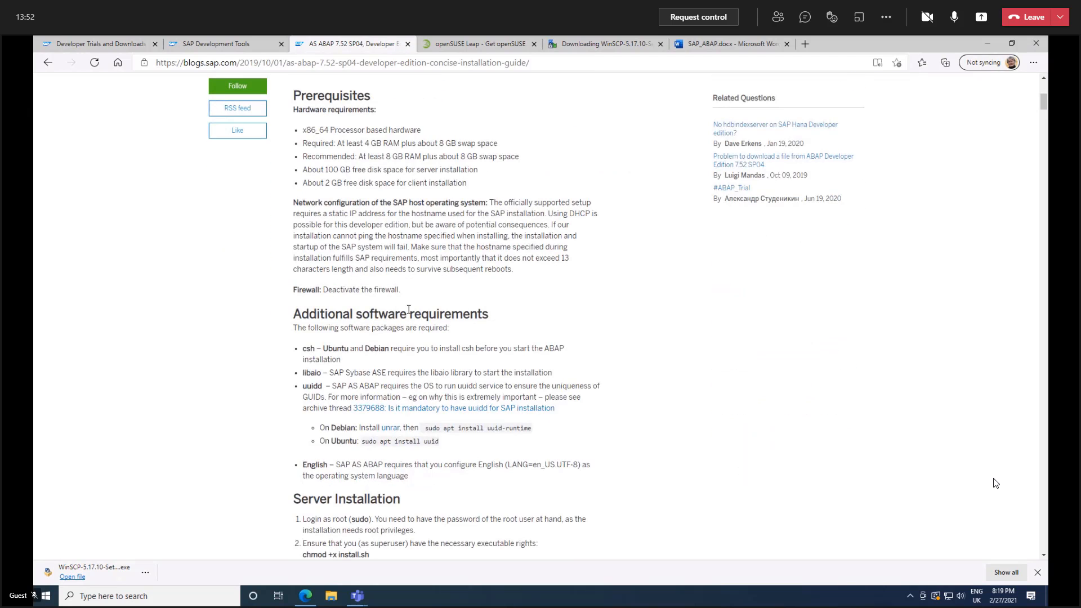
{"action": "scroll", "coordinate": [428, 341], "scroll_direction": "down", "scroll_amount": 1}
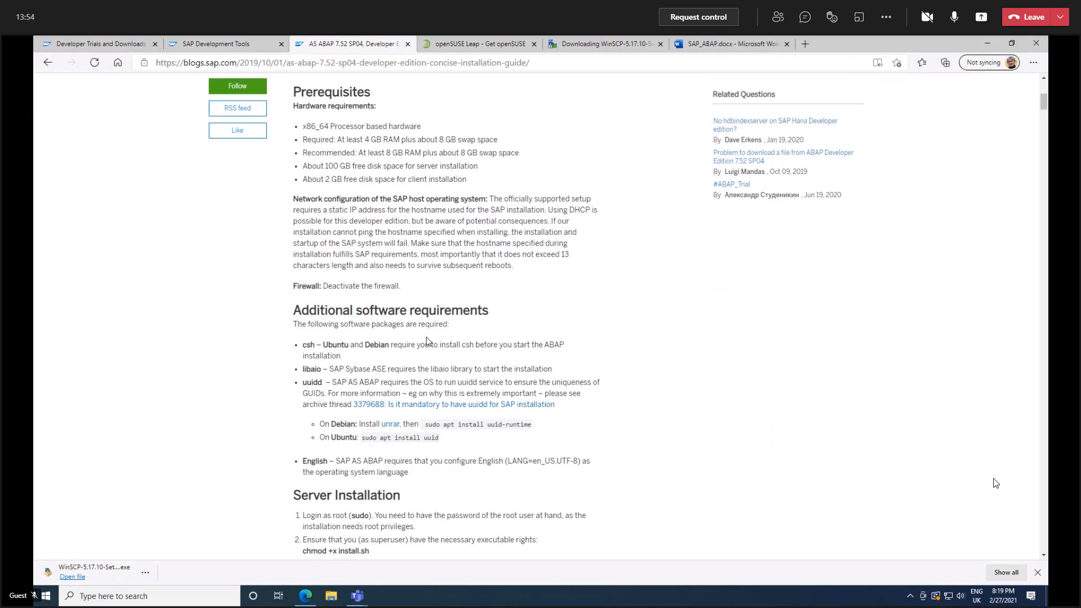
{"action": "scroll", "coordinate": [428, 341], "scroll_direction": "up", "scroll_amount": 6}
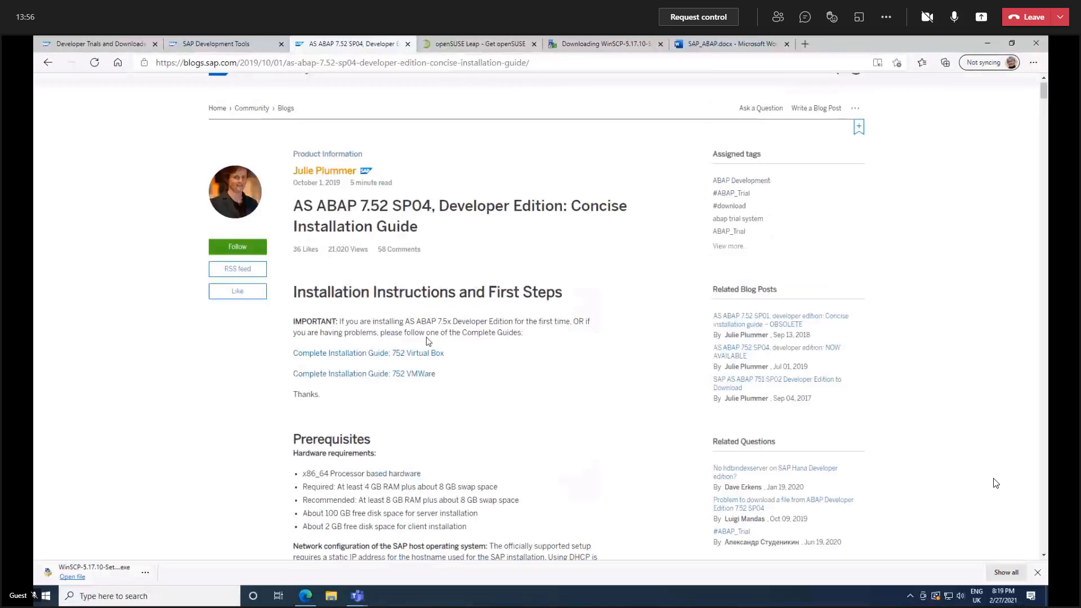
{"action": "left_click", "coordinate": [408, 45]}
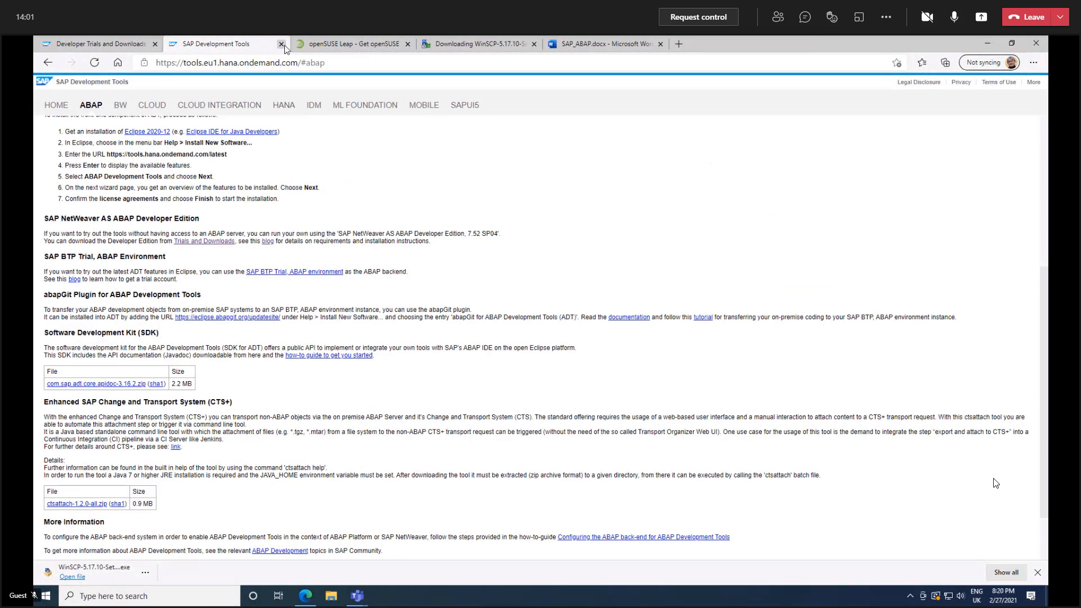
{"action": "left_click", "coordinate": [281, 45]}
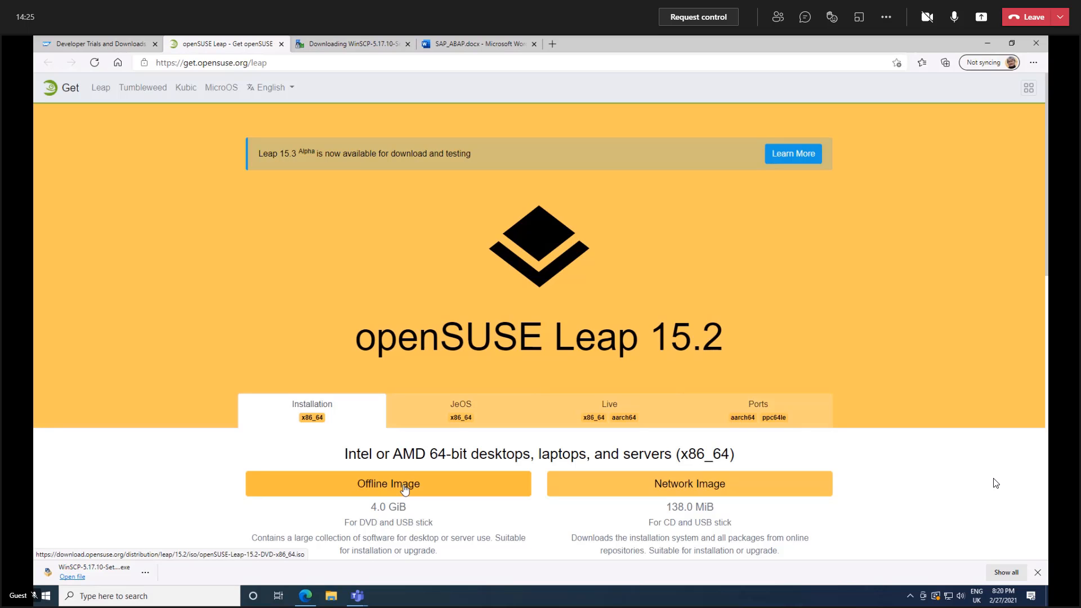
Check the WinSCP 5.17.10 download page and review the detailed Hyper-V installation steps in the SAP_ABAP document.
{"action": "left_click", "coordinate": [336, 42]}
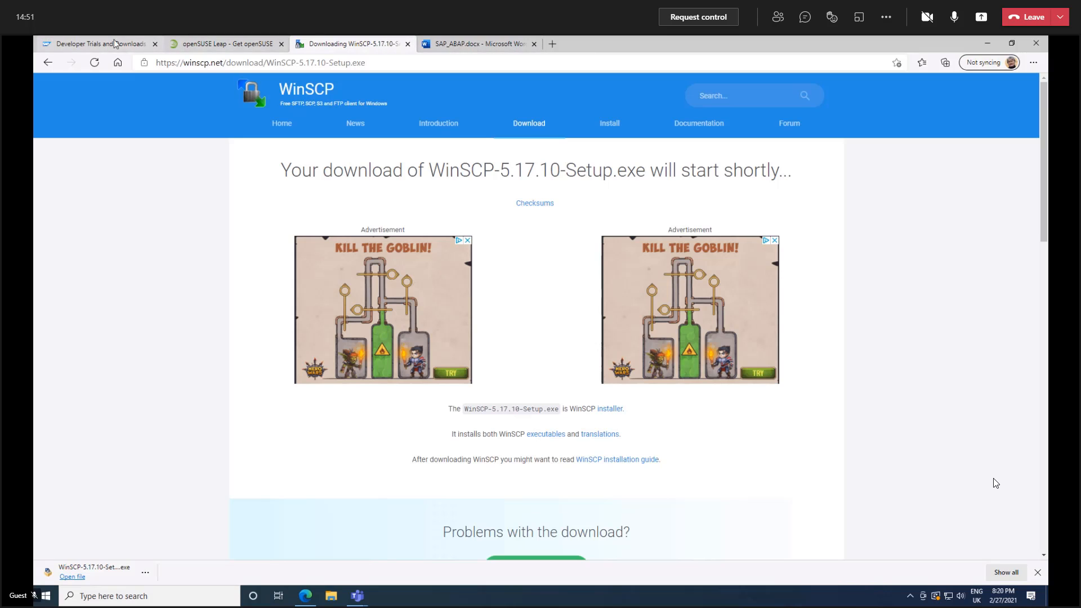
{"action": "left_click", "coordinate": [471, 45]}
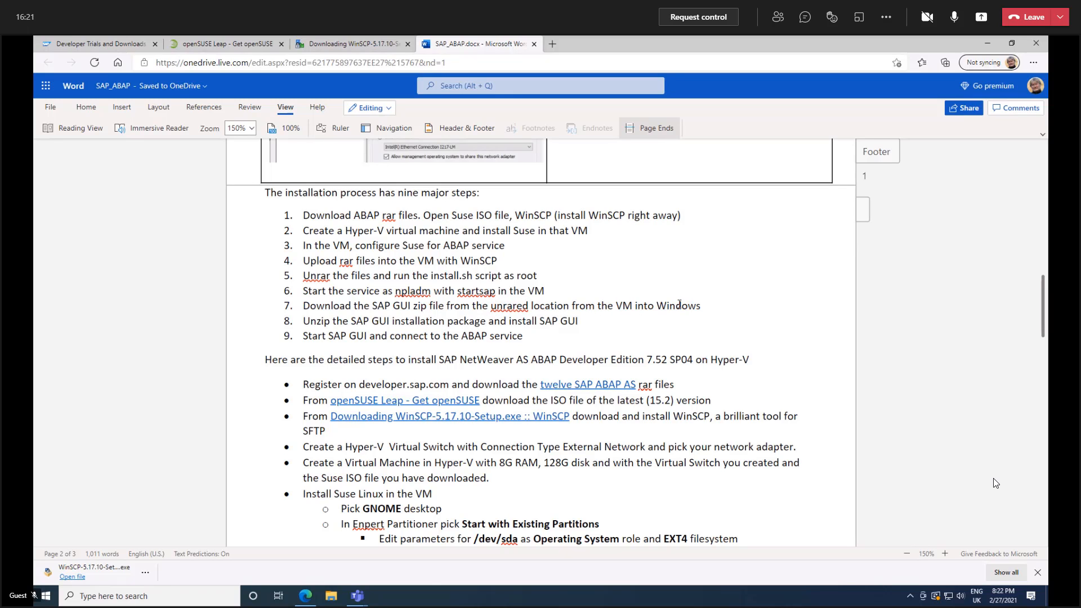
{"action": "left_click", "coordinate": [108, 45]}
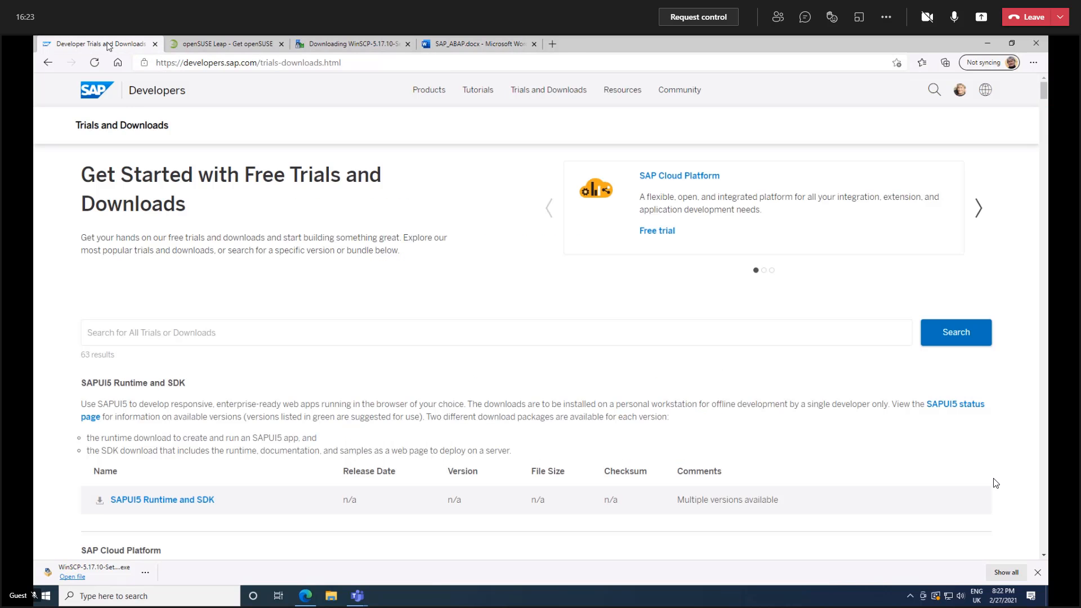
{"action": "left_click", "coordinate": [476, 45]}
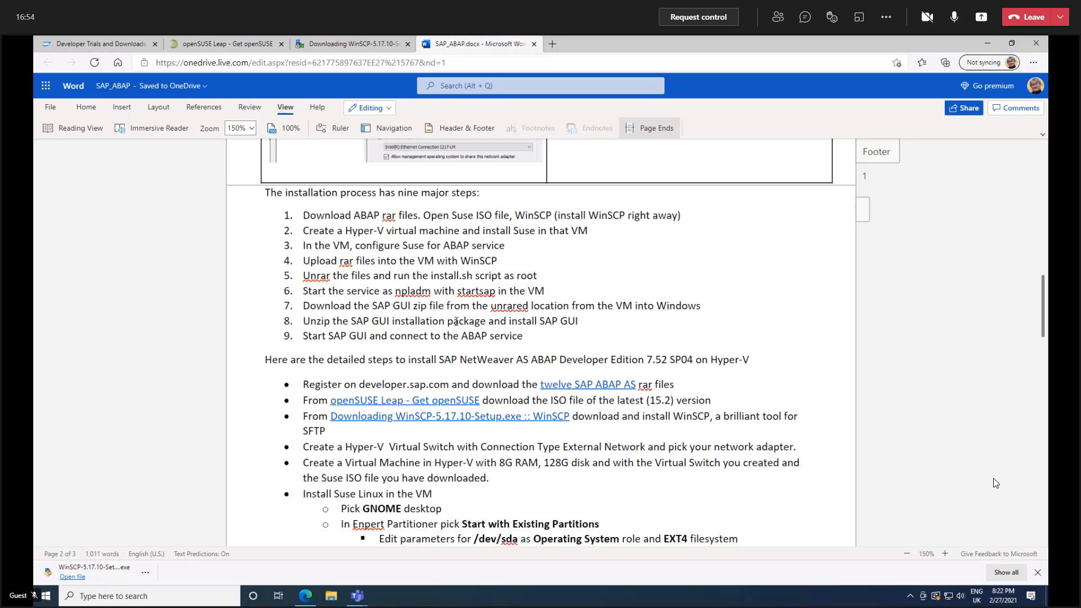
{"action": "scroll", "coordinate": [456, 322], "scroll_direction": "down", "scroll_amount": 2}
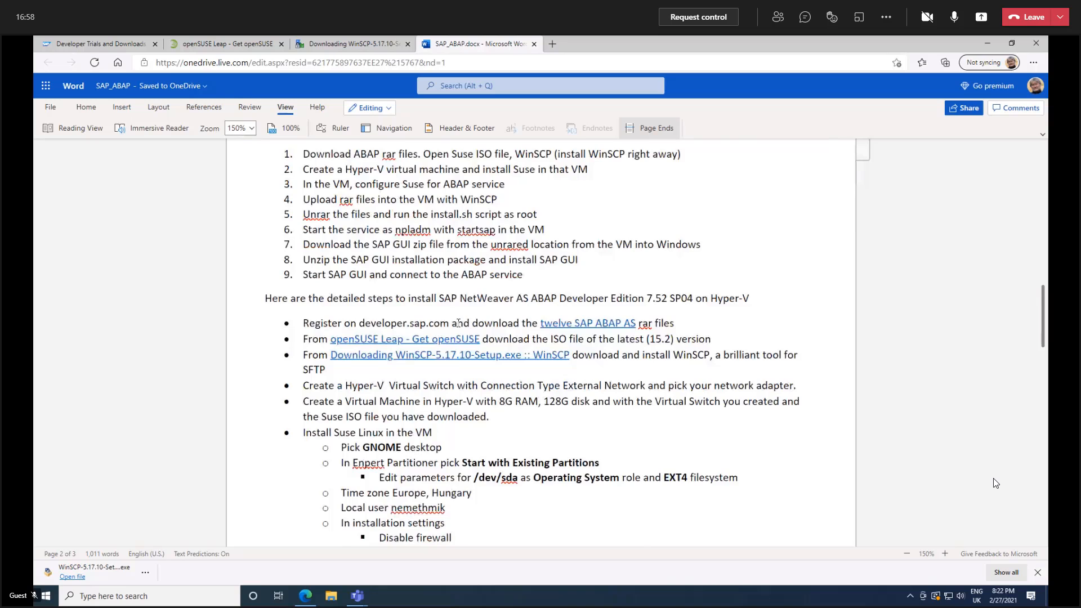
{"action": "scroll", "coordinate": [457, 323], "scroll_direction": "down", "scroll_amount": 4}
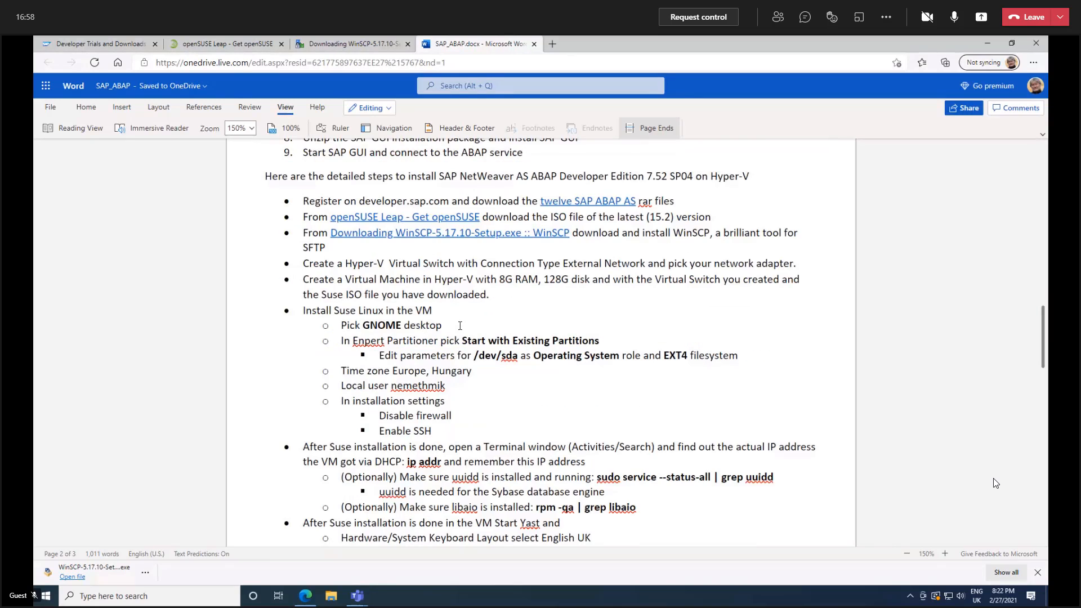
Find and launch Hyper-V Manager from the Windows search.
{"action": "left_click", "coordinate": [171, 597]}
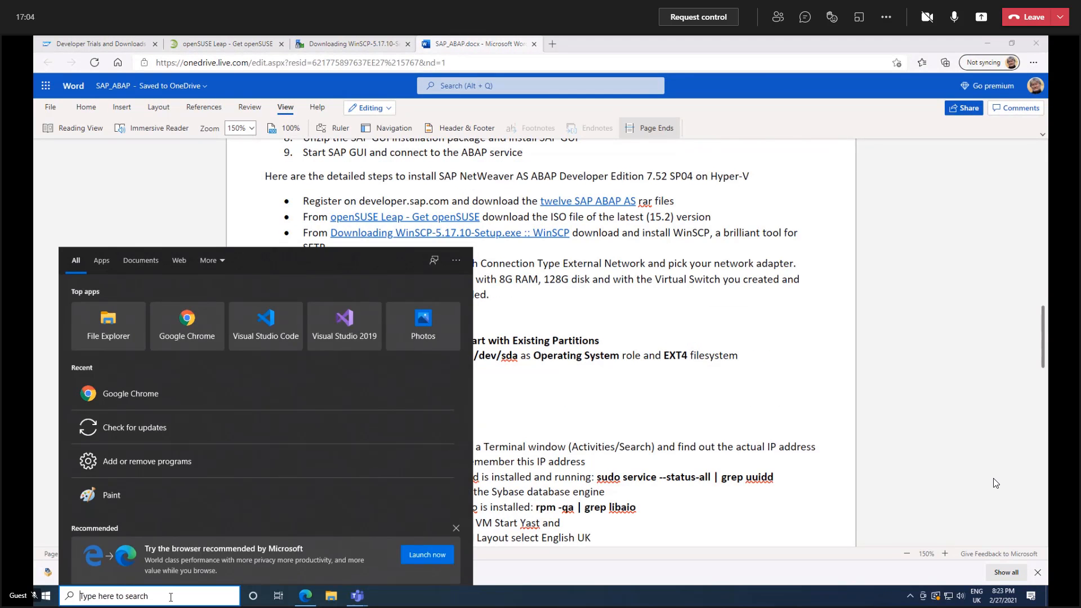
{"action": "type", "text": "hy"}
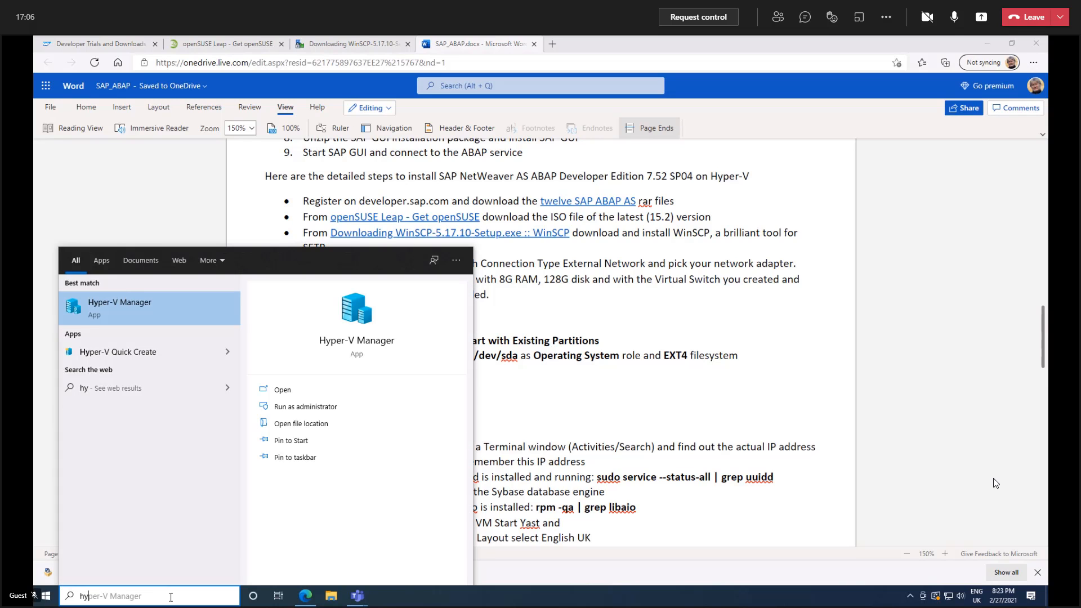
{"action": "key", "text": "Return"}
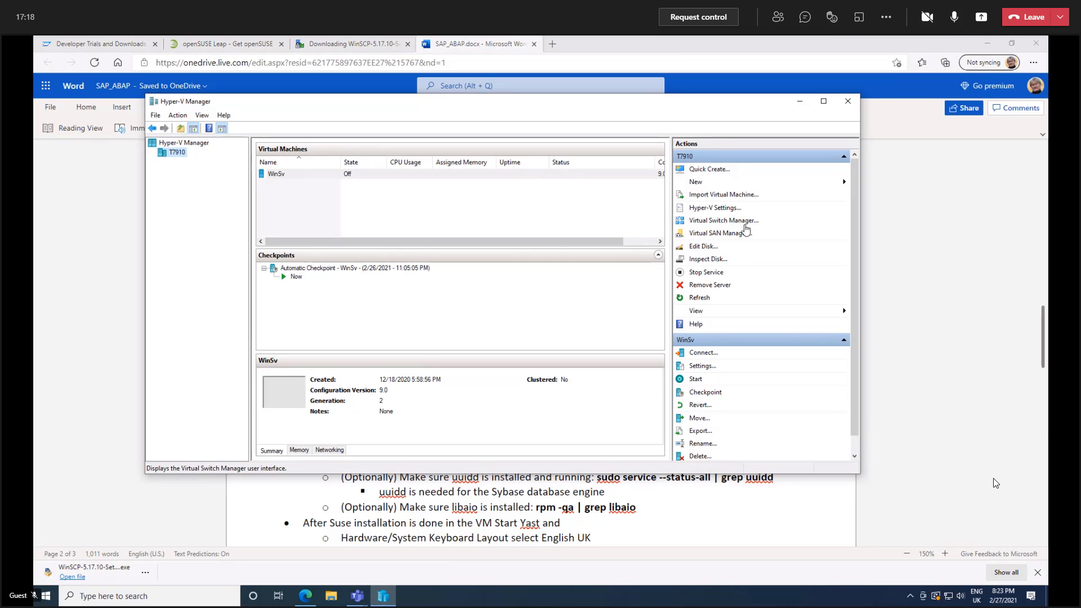
Open Virtual Switch Manager and examine the vSwitchInternet properties and the options for creating a new virtual network switch.
{"action": "left_click", "coordinate": [716, 220]}
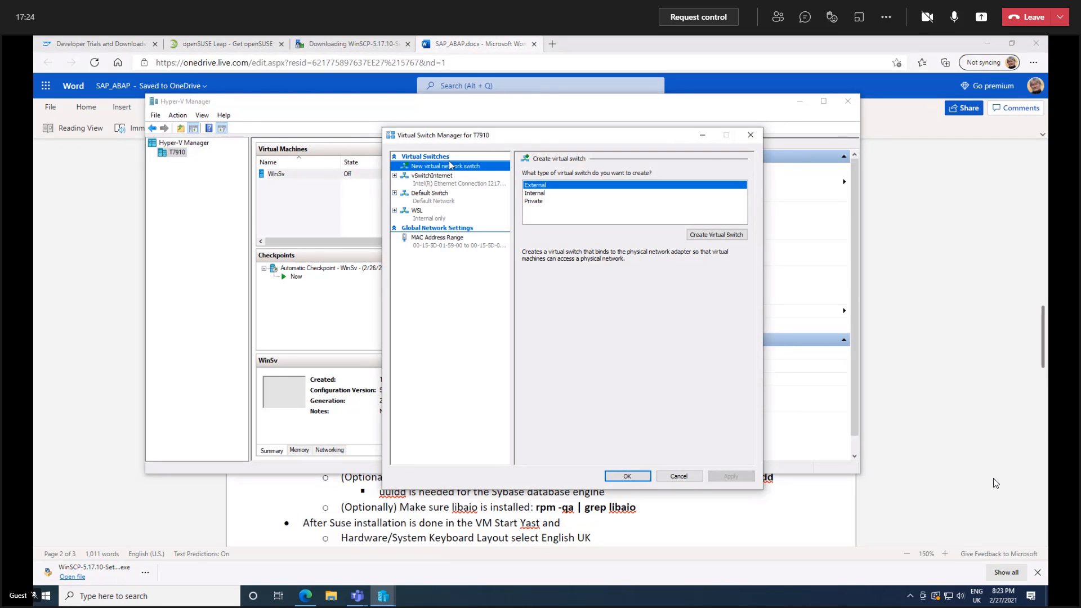
{"action": "left_click", "coordinate": [422, 180]}
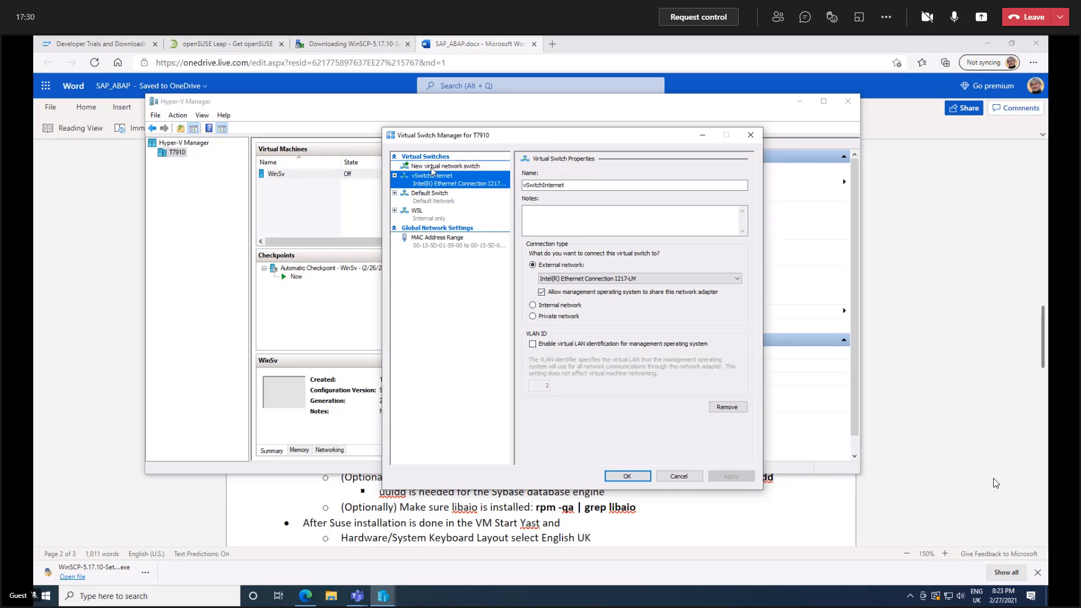
{"action": "left_click", "coordinate": [461, 170]}
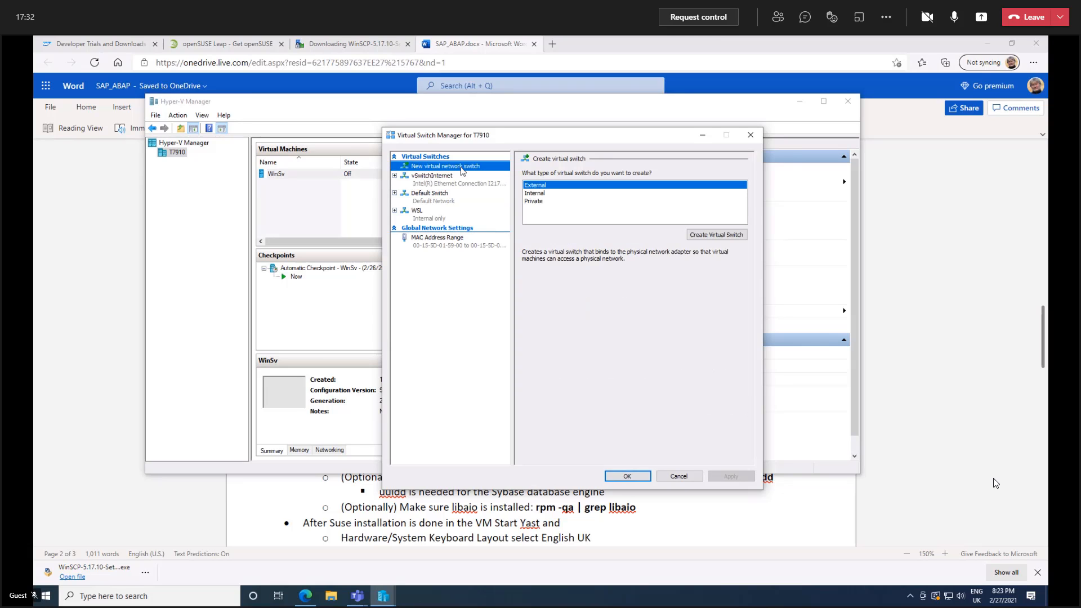
Try to create an external virtual switch named External on the Intel(R) Ethernet Connection I217-LM adapter.
{"action": "left_click", "coordinate": [726, 235]}
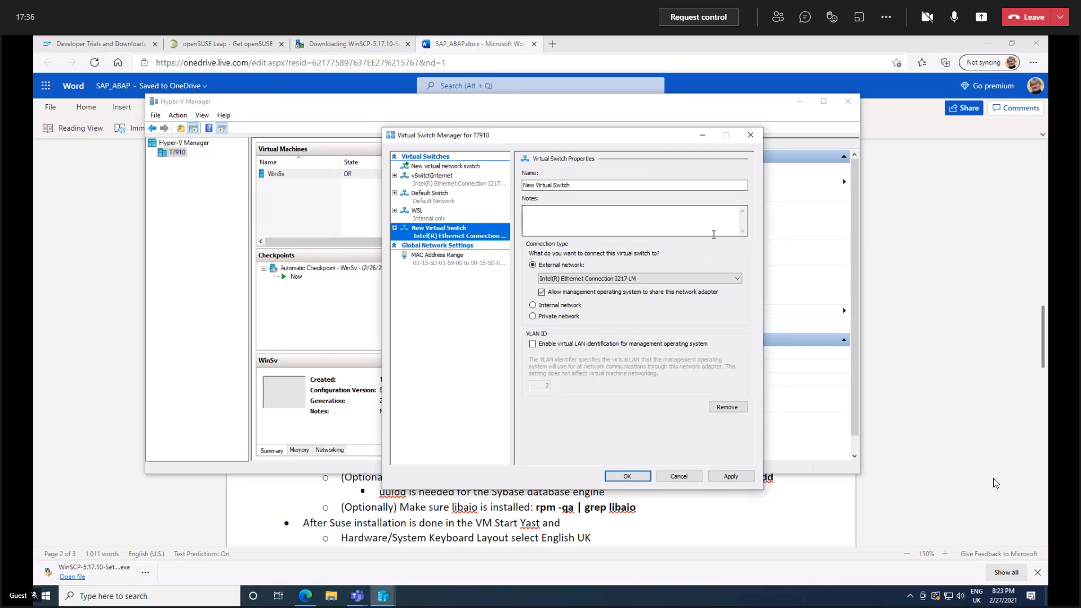
{"action": "left_click", "coordinate": [591, 185]}
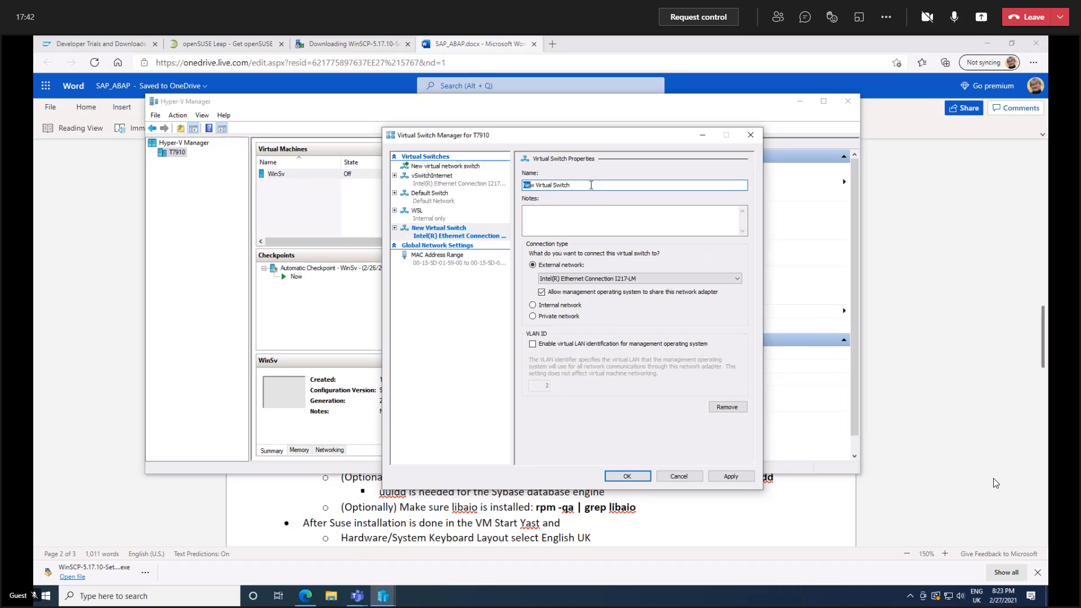
{"action": "type", "text": "Ex"}
{"action": "type", "text": "terna"}
{"action": "type", "text": "l"}
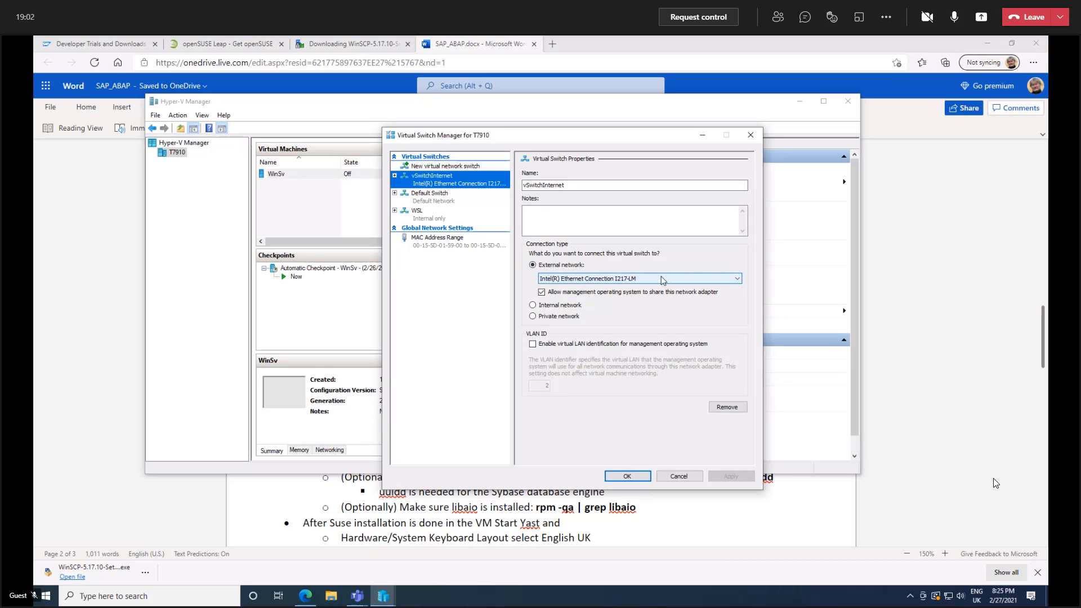
Examine the network adapters available for the external network connection of vSwitchInternet.
{"action": "left_click", "coordinate": [738, 279]}
{"action": "left_click", "coordinate": [737, 279]}
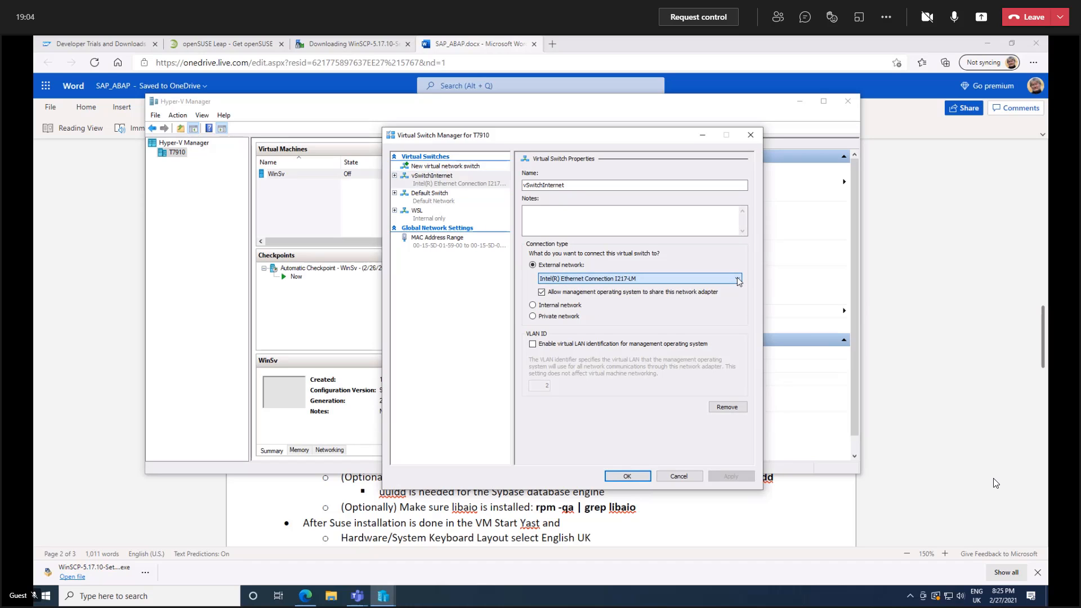
{"action": "left_click", "coordinate": [737, 279]}
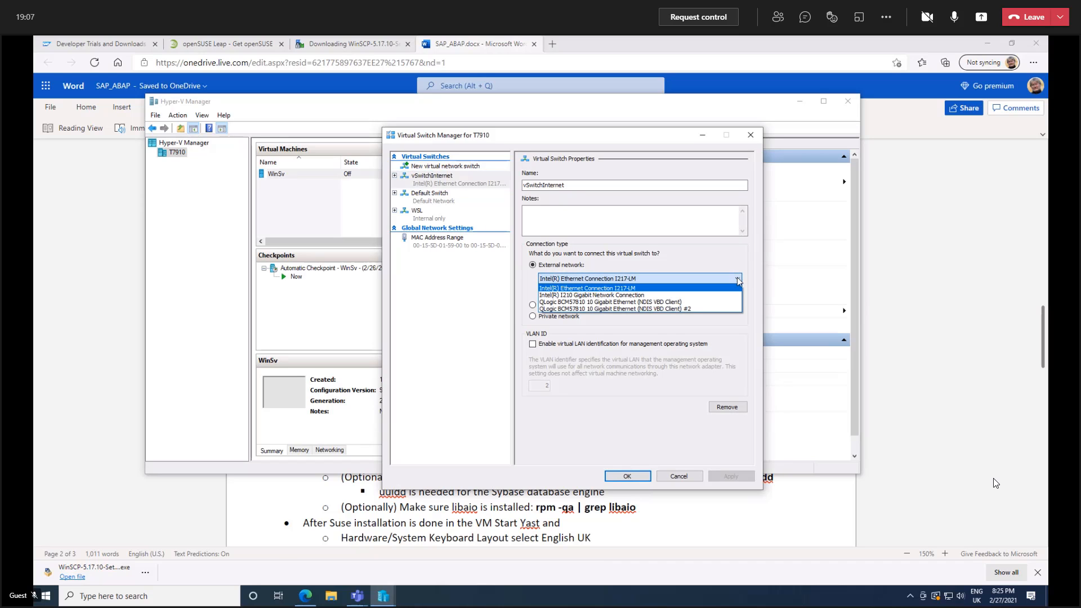
{"action": "left_click", "coordinate": [738, 280]}
{"action": "left_click", "coordinate": [737, 279]}
{"action": "left_click", "coordinate": [737, 279]}
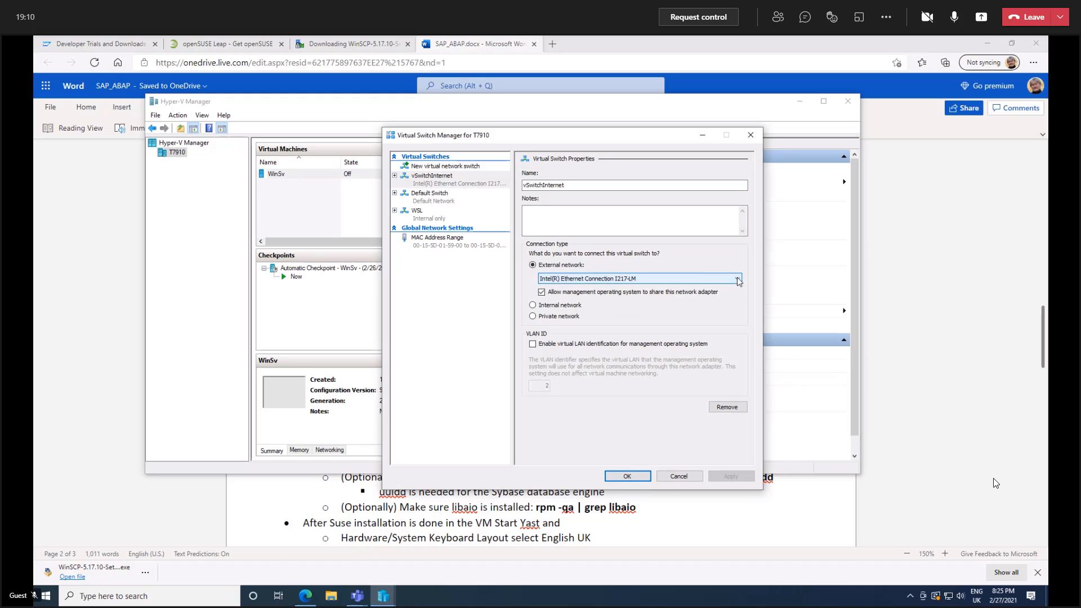
{"action": "left_click", "coordinate": [429, 168]}
{"action": "left_click", "coordinate": [539, 186]}
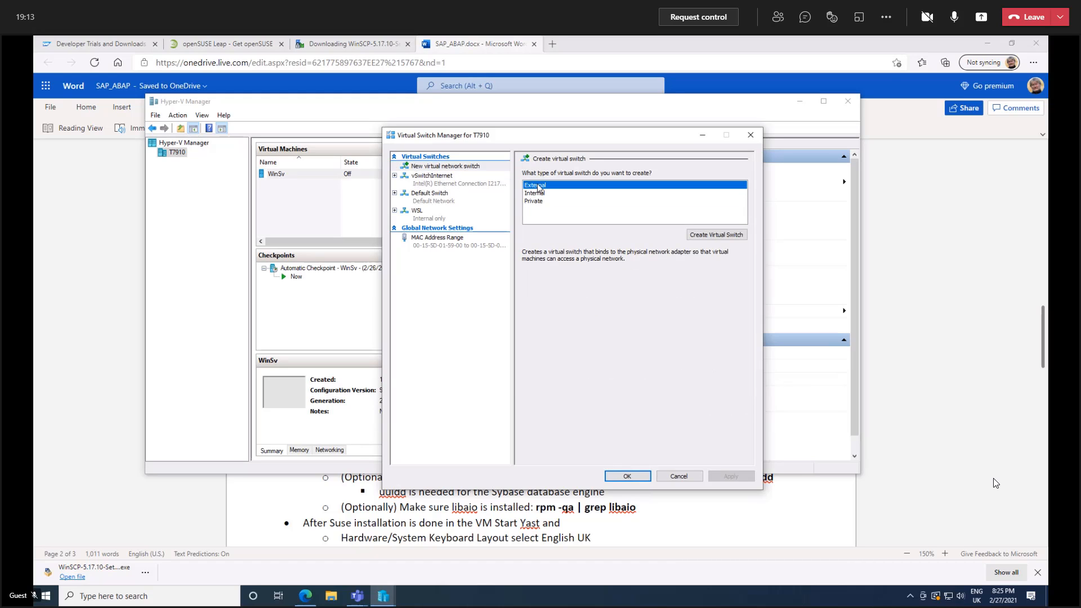
{"action": "left_click", "coordinate": [710, 234]}
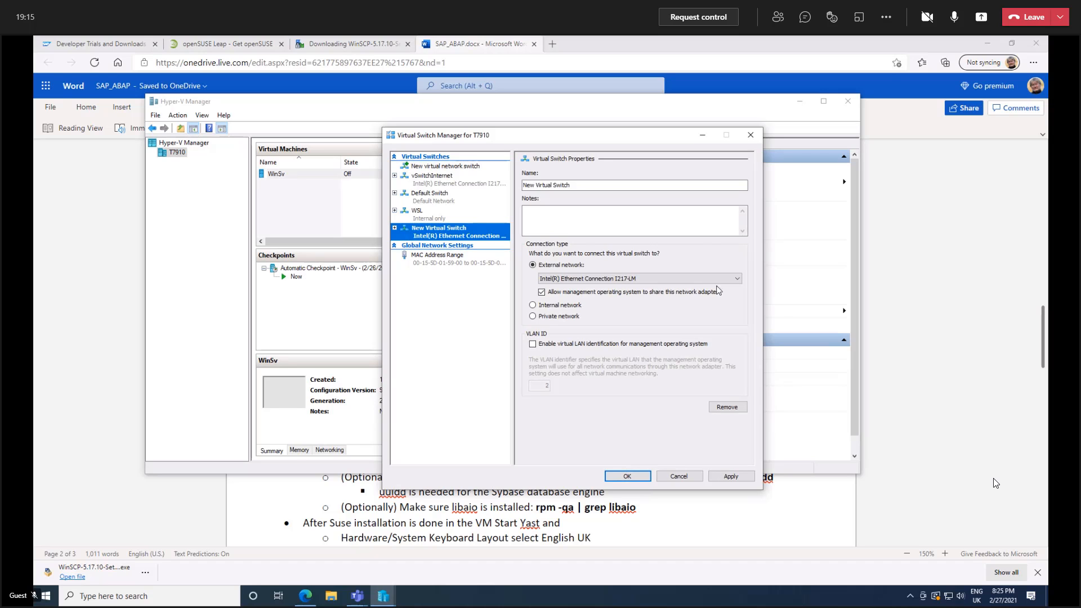
{"action": "left_click", "coordinate": [738, 280]}
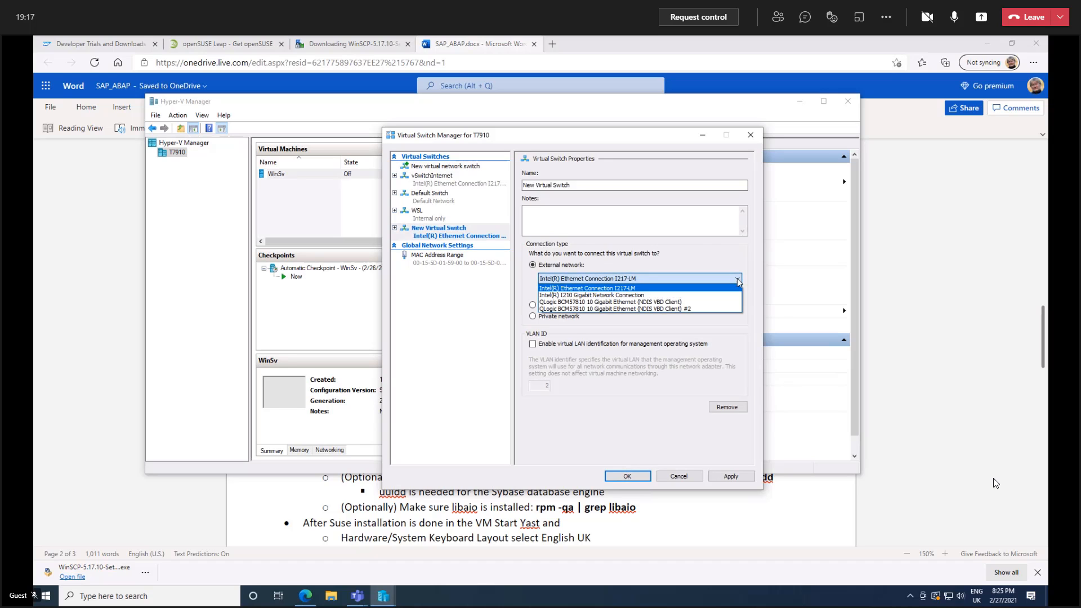
{"action": "left_click", "coordinate": [691, 291]}
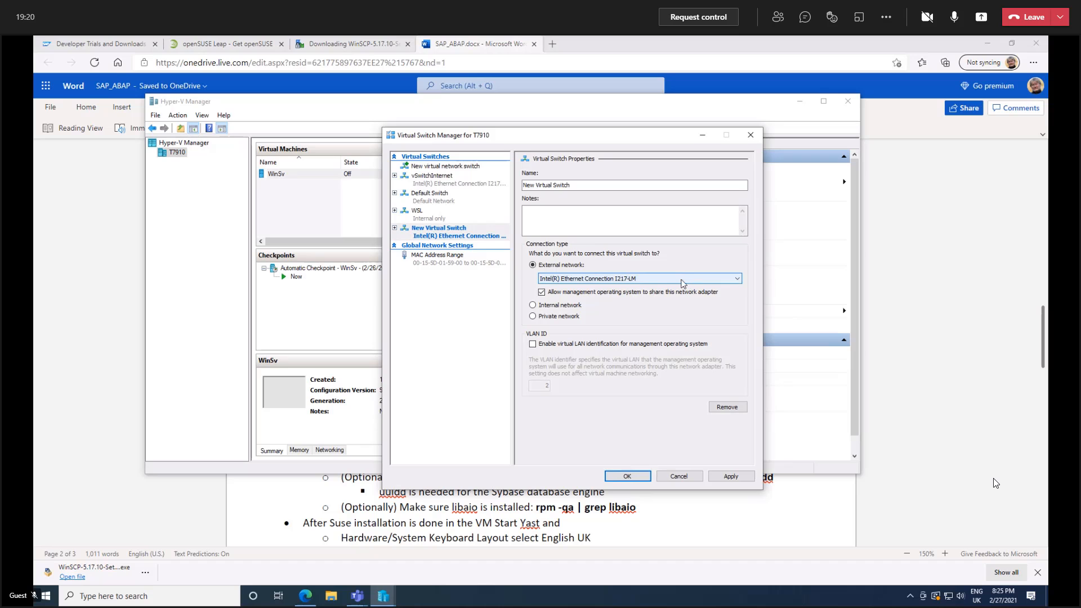
{"action": "left_click", "coordinate": [679, 475]}
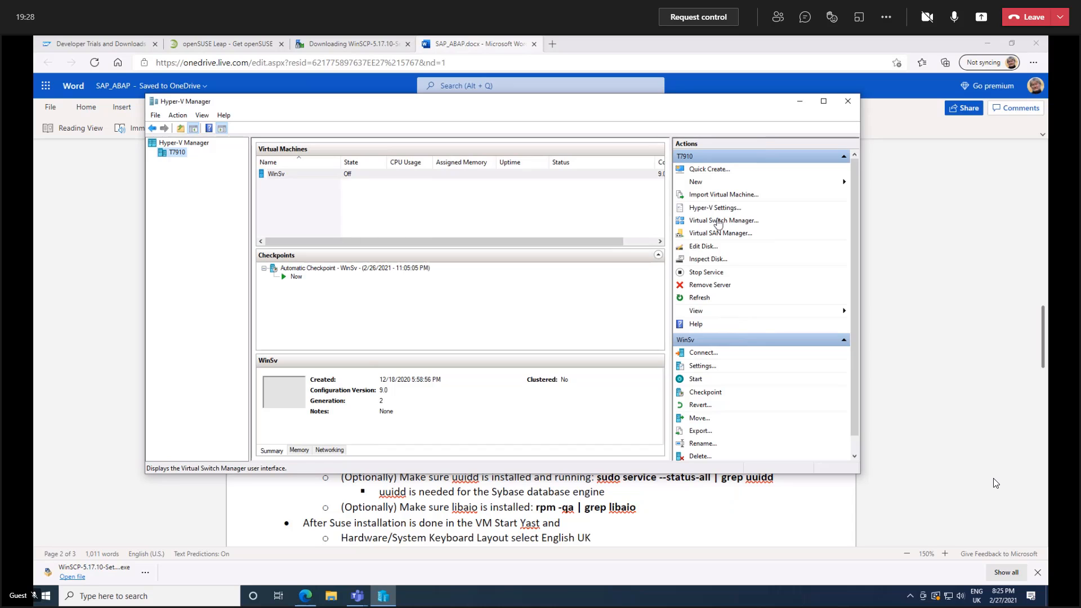
Start creating a new virtual machine with custom configuration and name it ABAP.
{"action": "left_click", "coordinate": [696, 183]}
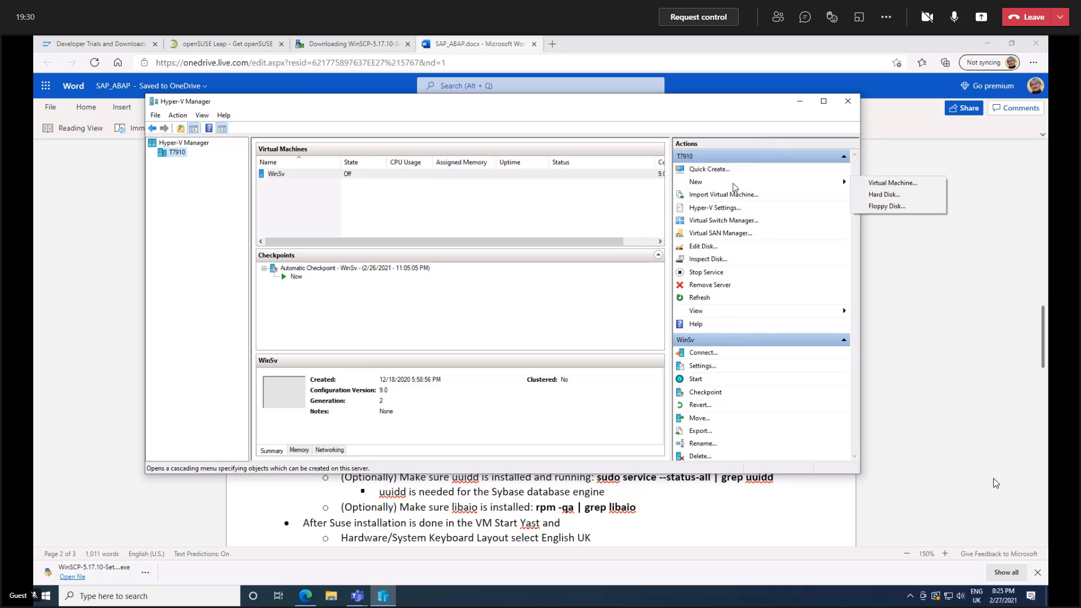
{"action": "left_click", "coordinate": [893, 186]}
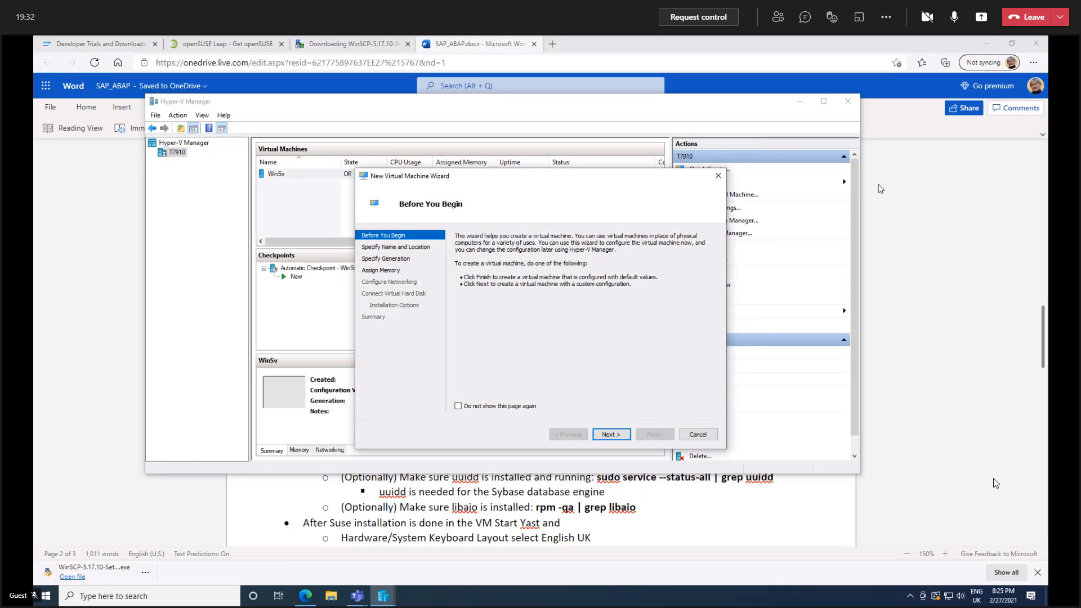
{"action": "left_click", "coordinate": [607, 436]}
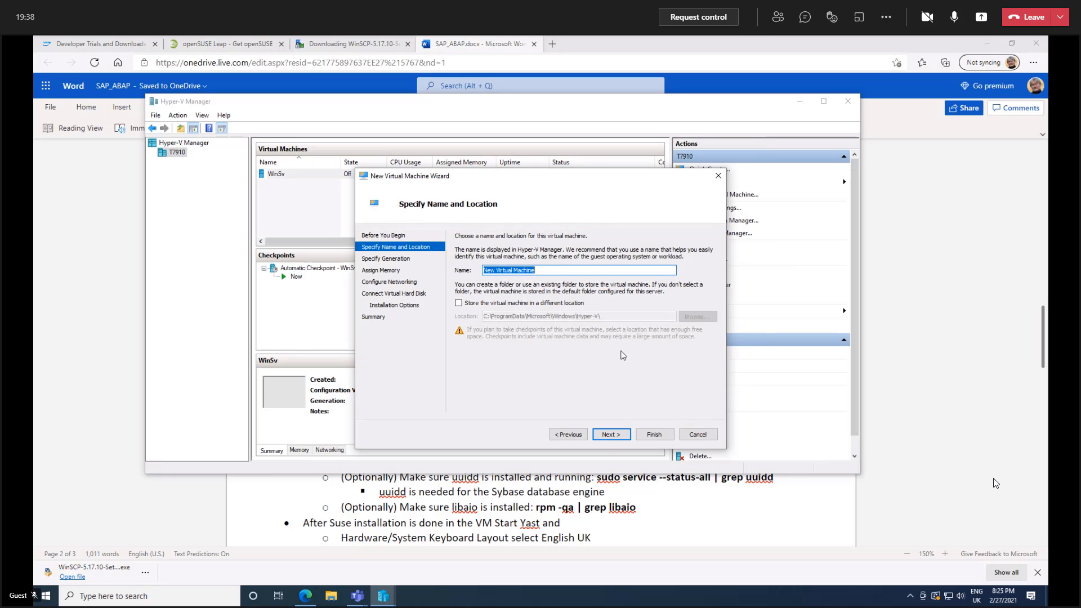
{"action": "type", "text": "ABAP"}
Store the virtual machine in a different location, the folder N:\VirtualMachines\.
{"action": "left_click", "coordinate": [459, 304]}
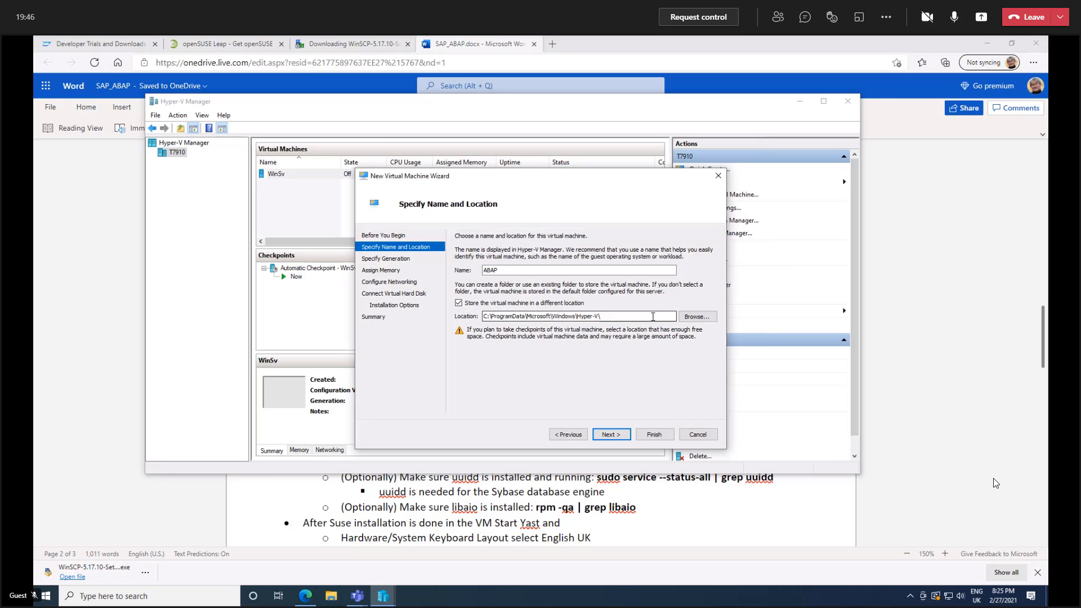
{"action": "left_click", "coordinate": [693, 318]}
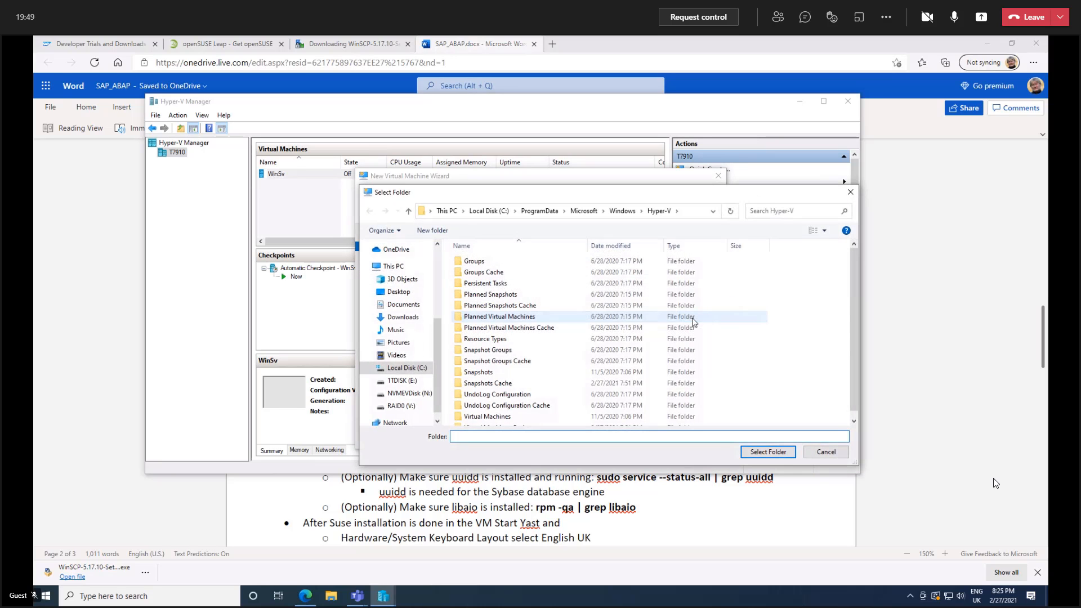
{"action": "left_click", "coordinate": [369, 393]}
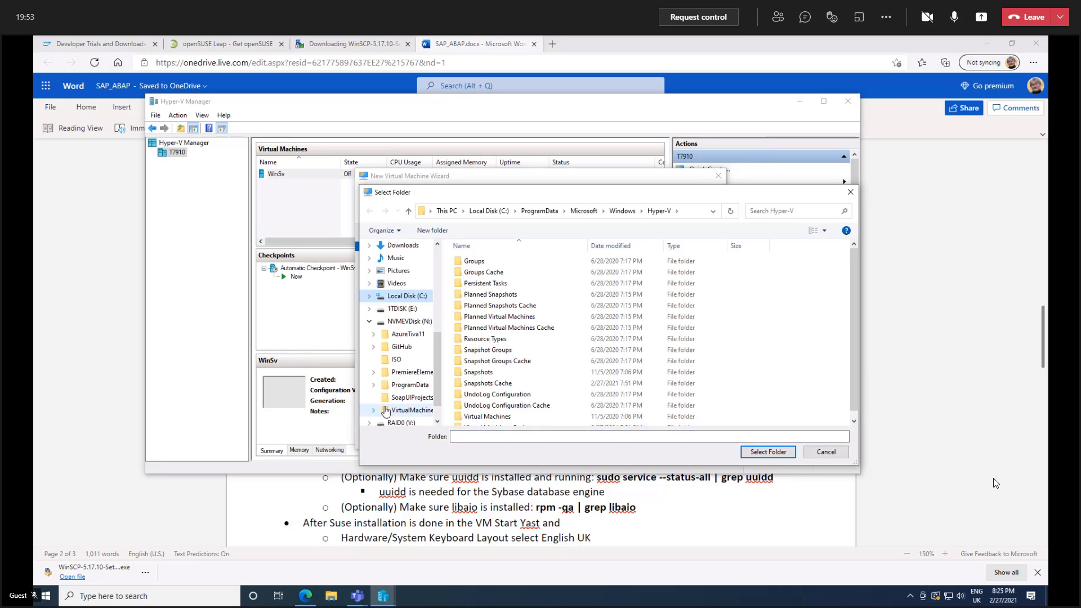
{"action": "left_click", "coordinate": [406, 410]}
{"action": "left_click", "coordinate": [776, 456]}
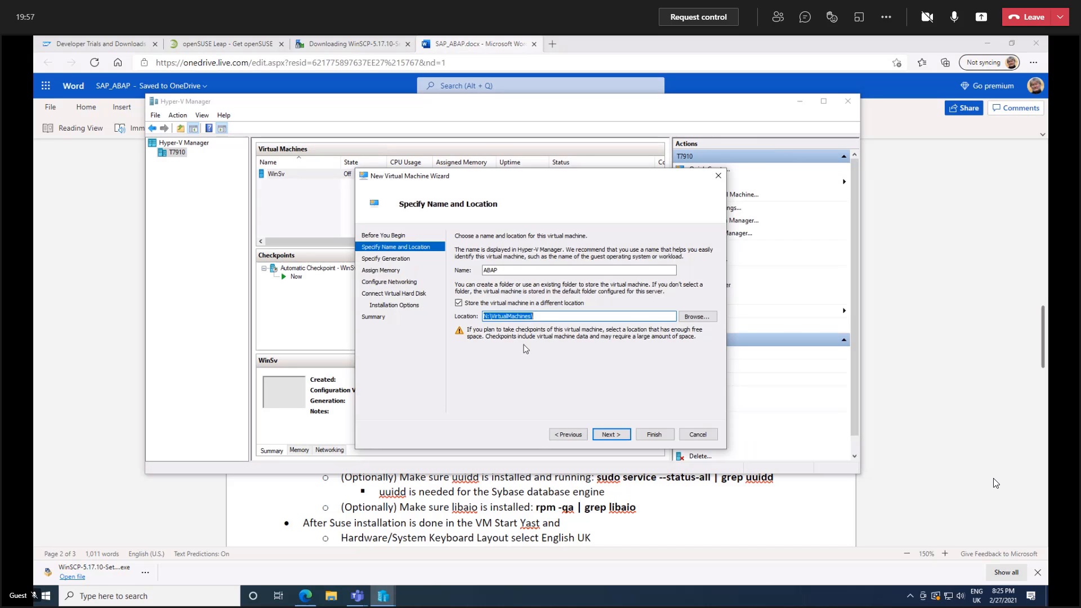
{"action": "left_click", "coordinate": [611, 434]}
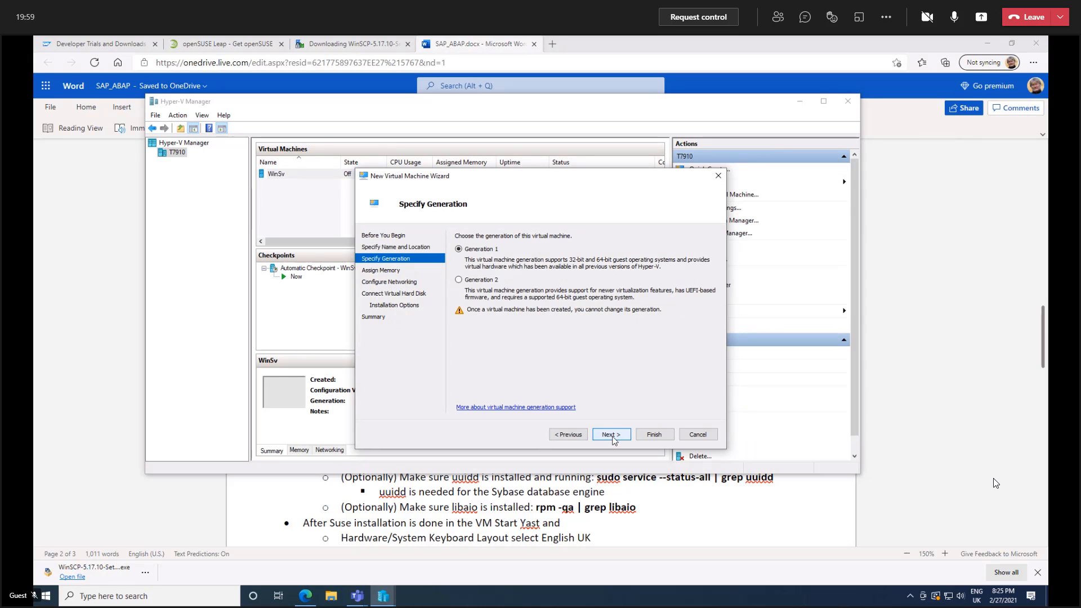
Keep Generation 1 for the virtual machine and assign 16000 MB of startup memory.
{"action": "left_click", "coordinate": [612, 435]}
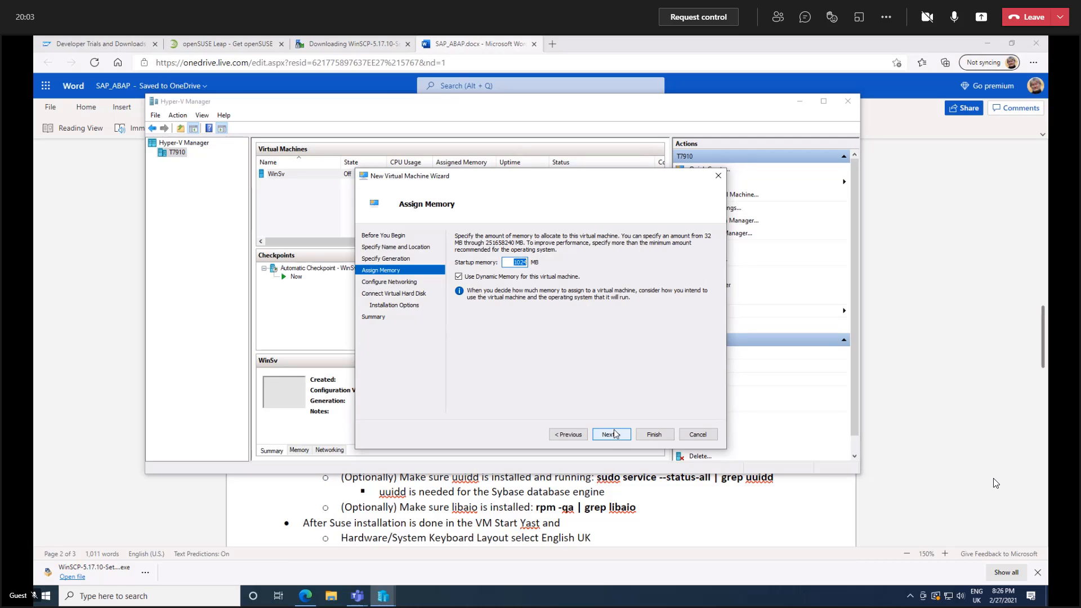
{"action": "type", "text": "16000"}
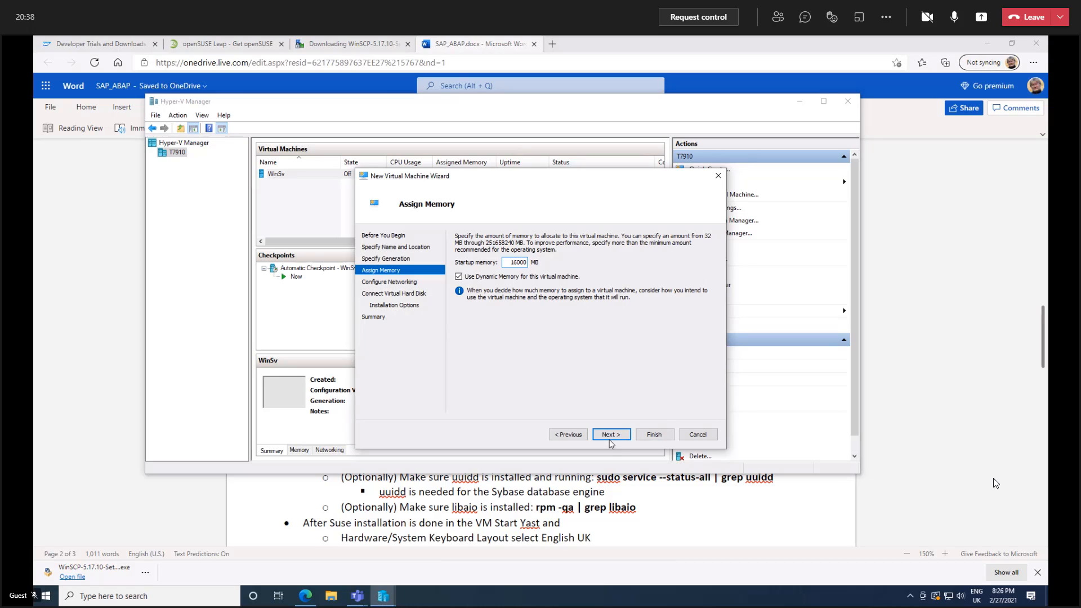
{"action": "left_click", "coordinate": [611, 436]}
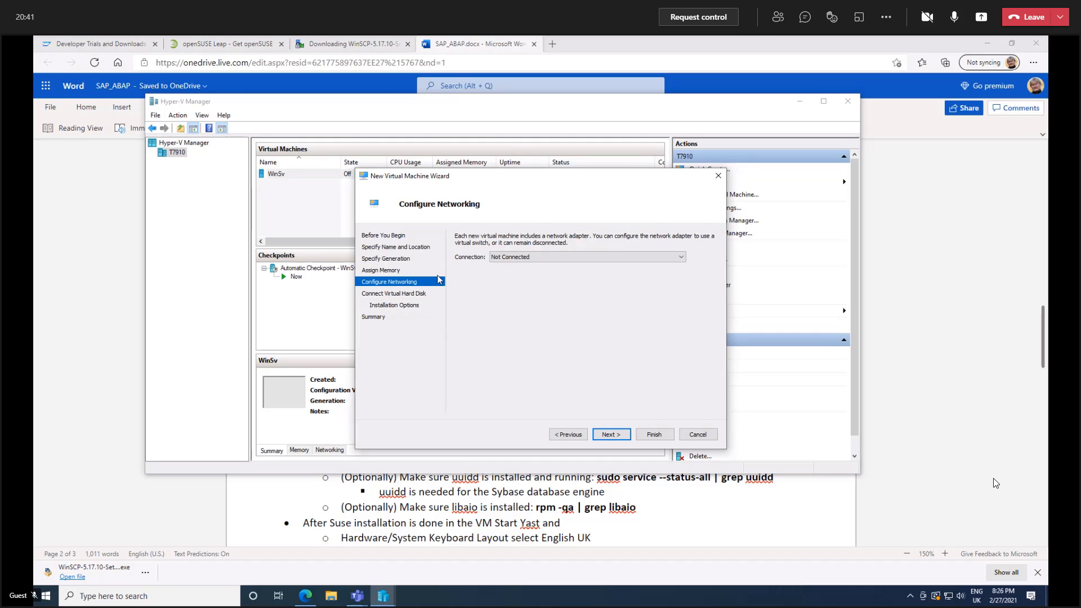
Connect the virtual machine's network to vSwitchInternet and accept the proposed new virtual hard disk ABAP.vhdx.
{"action": "left_click", "coordinate": [558, 260]}
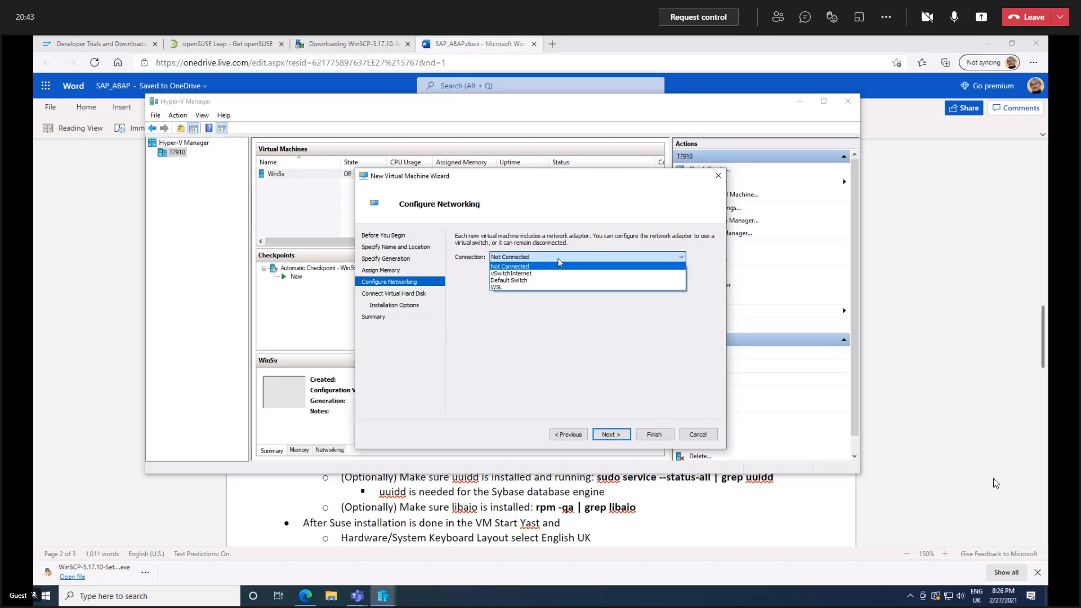
{"action": "left_click", "coordinate": [522, 277]}
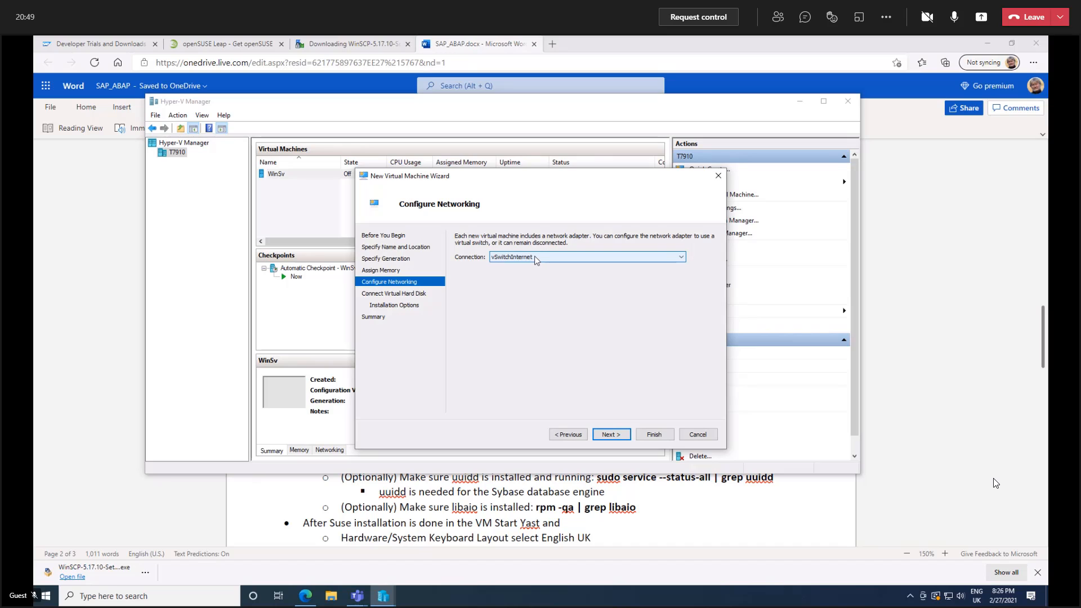
{"action": "left_click", "coordinate": [609, 434]}
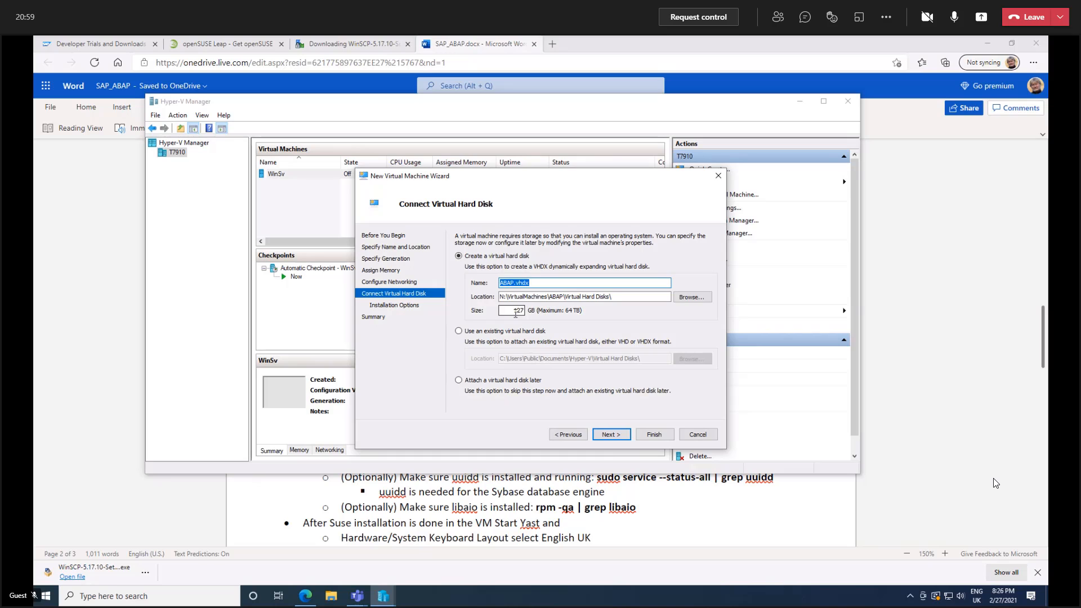
{"action": "left_click", "coordinate": [611, 436]}
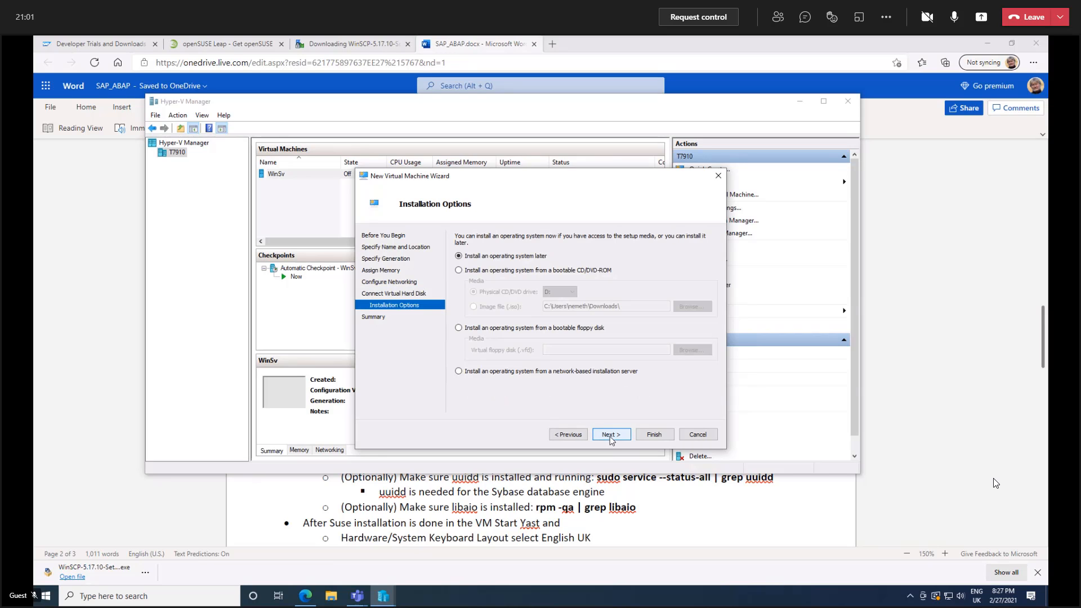
Set the operating system to install from the image file openSUSE-Leap-15.2-DVD-x86_64.iso in Downloads, and finish creating the virtual machine.
{"action": "left_click", "coordinate": [459, 271]}
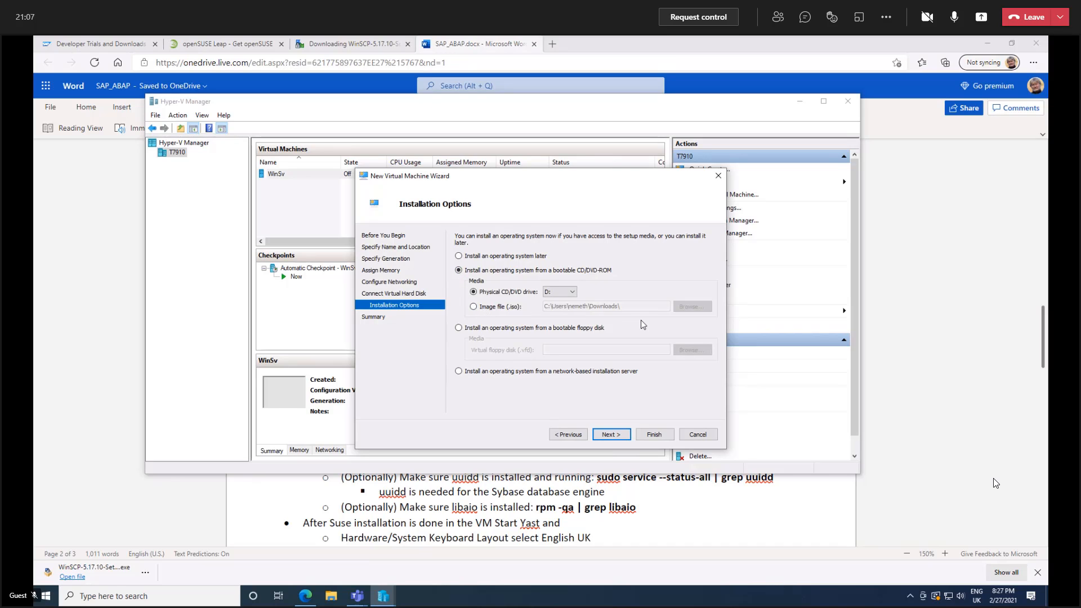
{"action": "left_click", "coordinate": [473, 306]}
{"action": "left_click", "coordinate": [692, 307]}
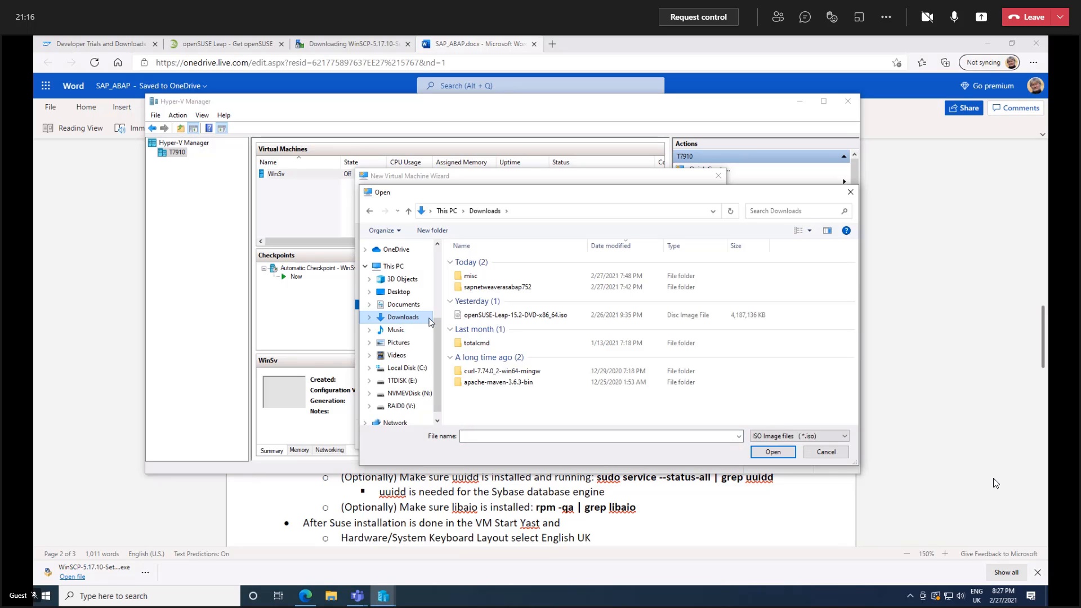
{"action": "left_click", "coordinate": [505, 319]}
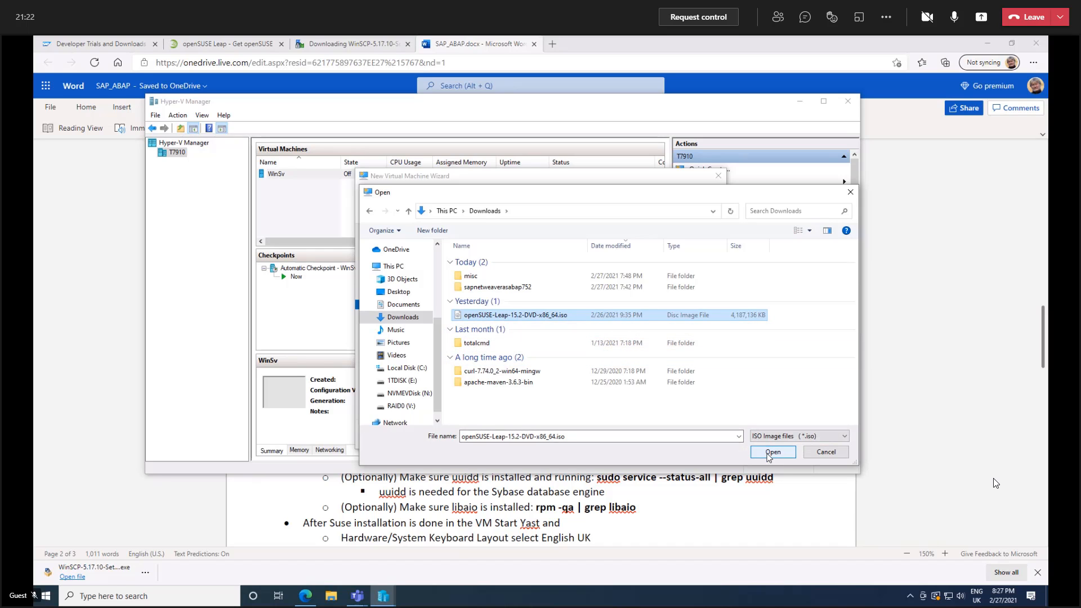
{"action": "left_click", "coordinate": [770, 454]}
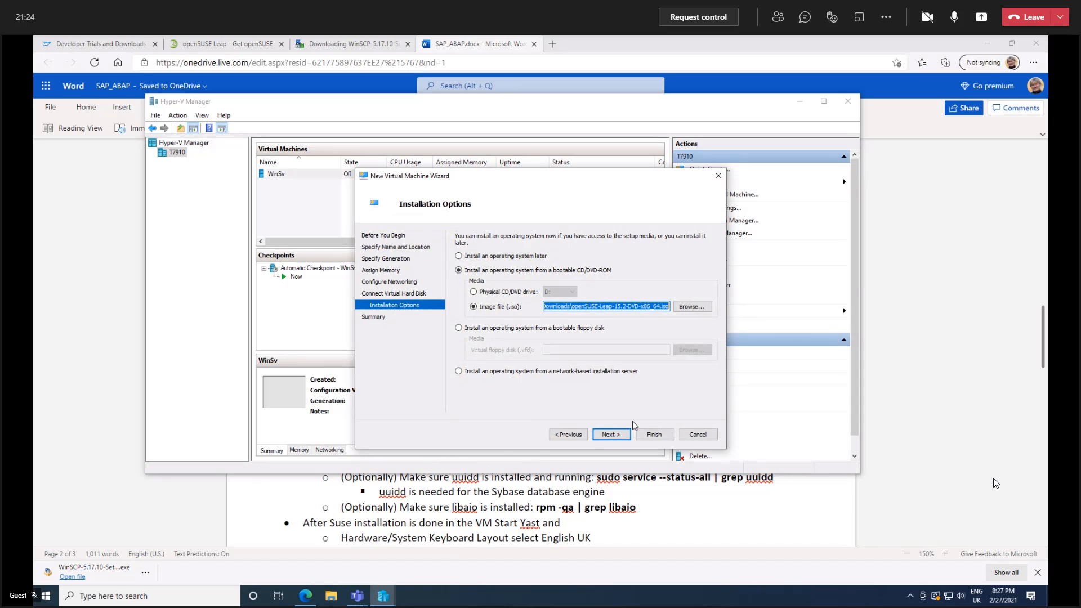
{"action": "left_click", "coordinate": [620, 438]}
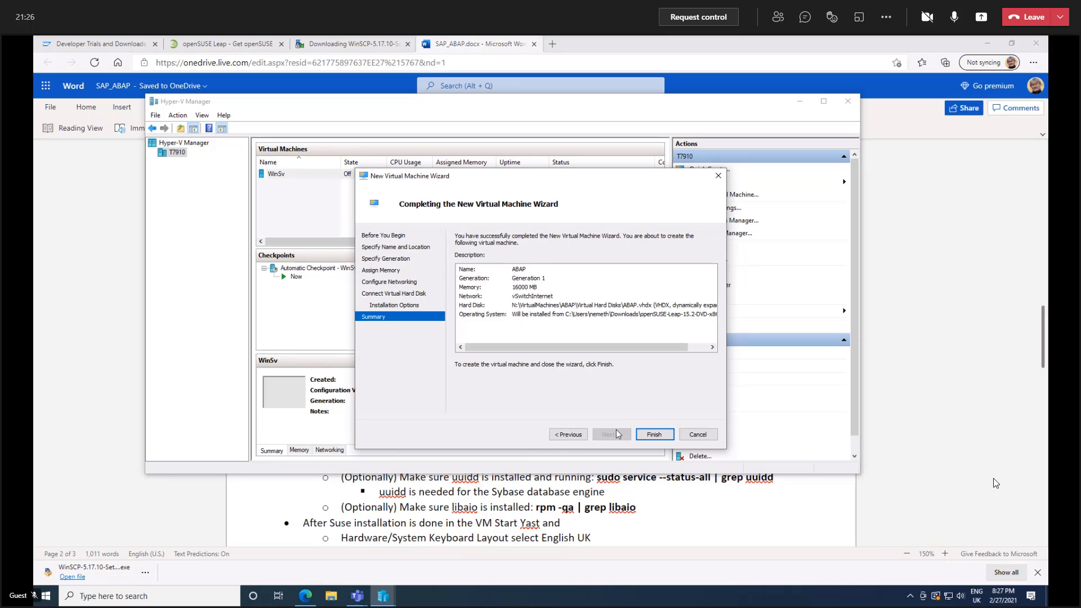
{"action": "left_click", "coordinate": [654, 435]}
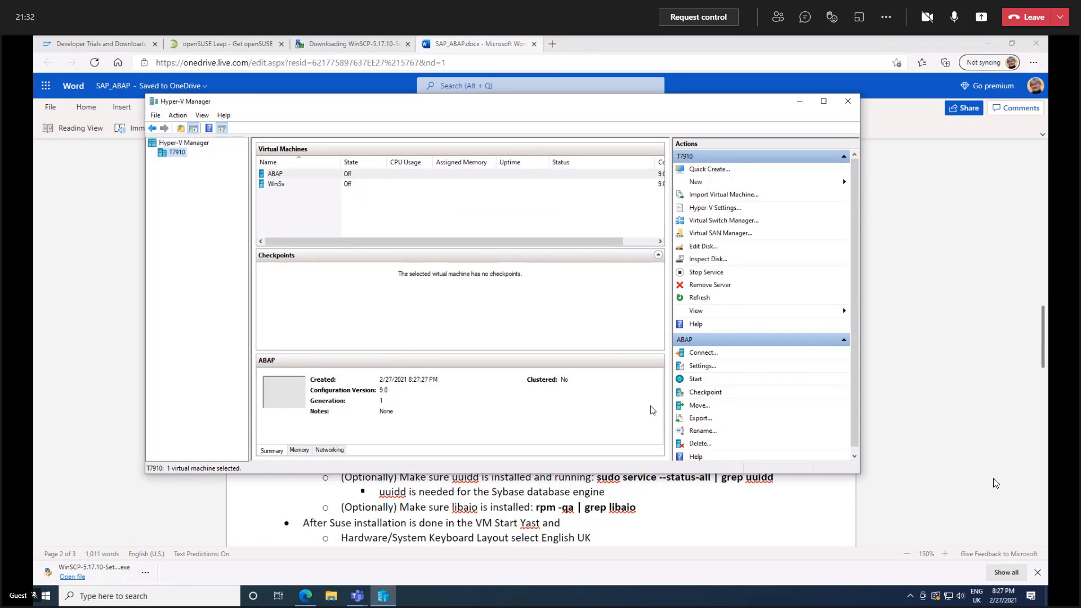
Connect to the ABAP virtual machine and start it.
{"action": "right_click", "coordinate": [277, 178]}
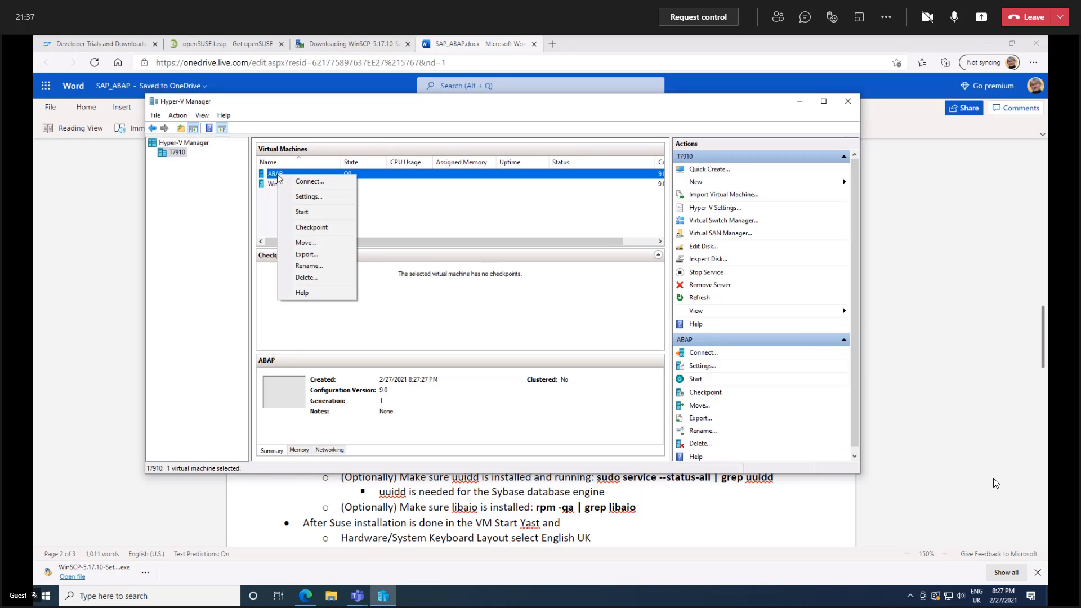
{"action": "left_click", "coordinate": [310, 181]}
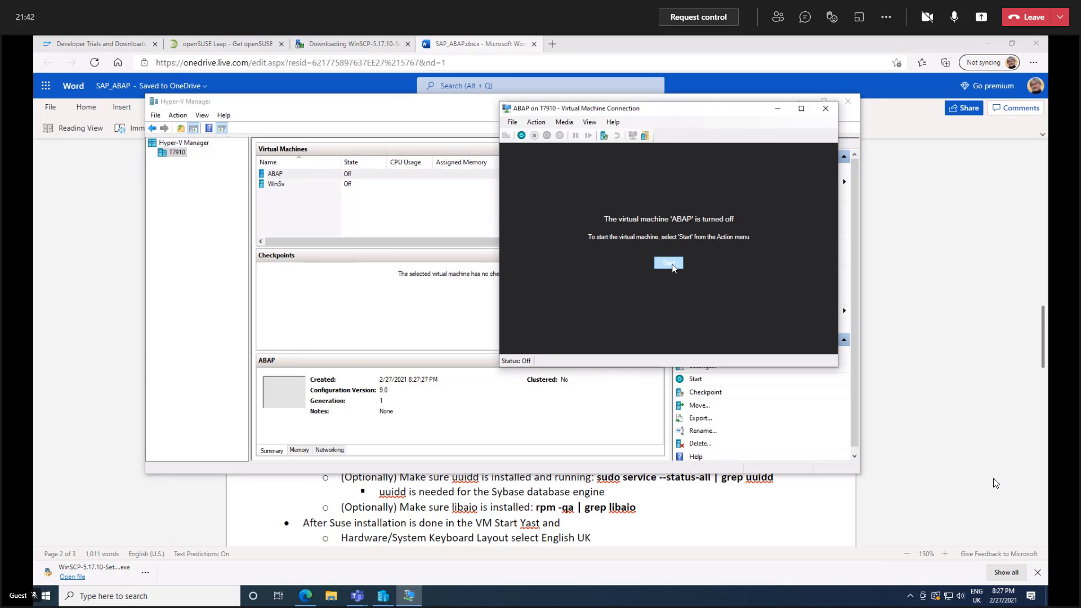
{"action": "left_click", "coordinate": [669, 263]}
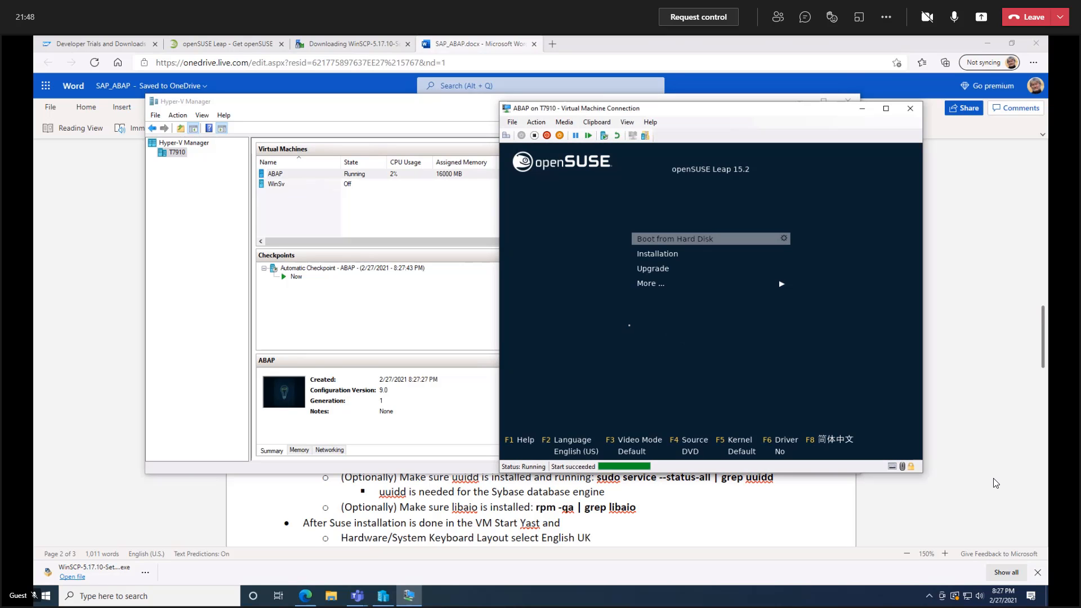
Boot the virtual machine into the openSUSE Leap 15.2 installation and accept English (US) for language and keyboard together with the license agreement.
{"action": "key", "text": "Down"}
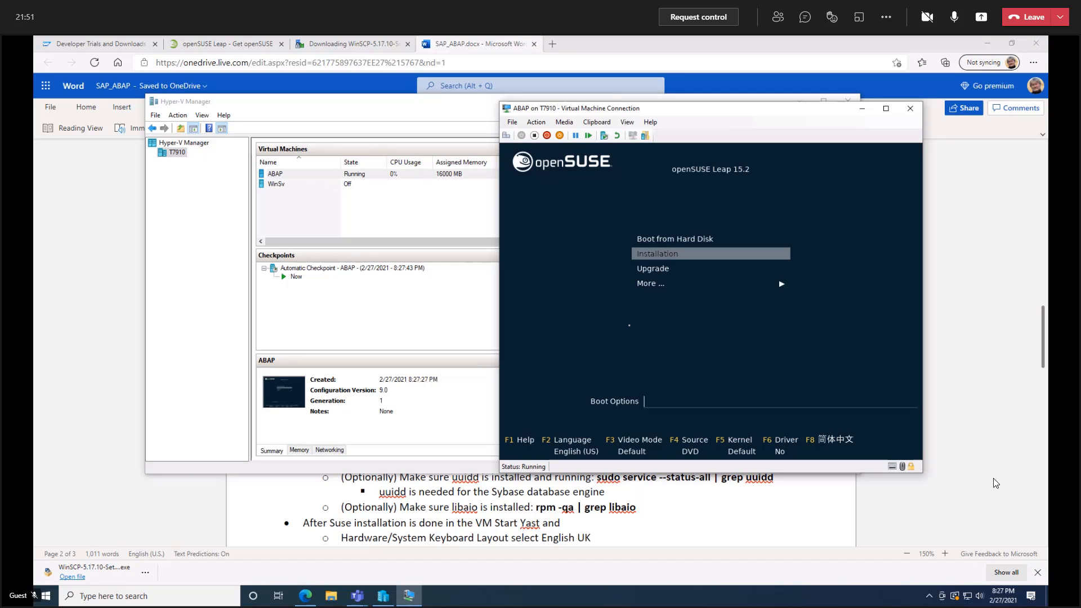
{"action": "key", "text": "Return"}
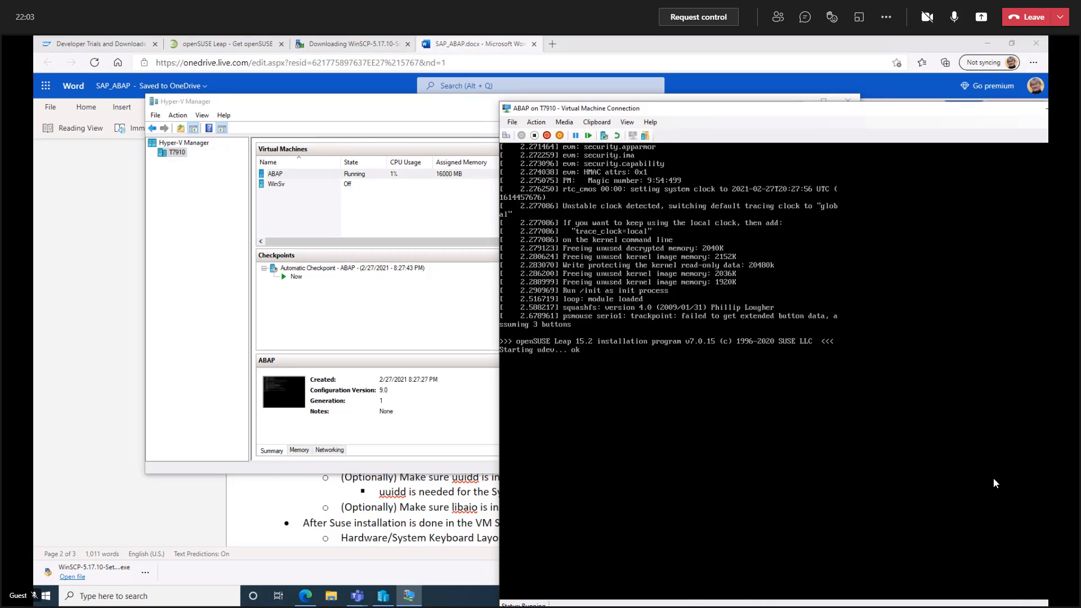
{"action": "left_click_drag", "start_coordinate": [667, 110], "coordinate": [535, 98]}
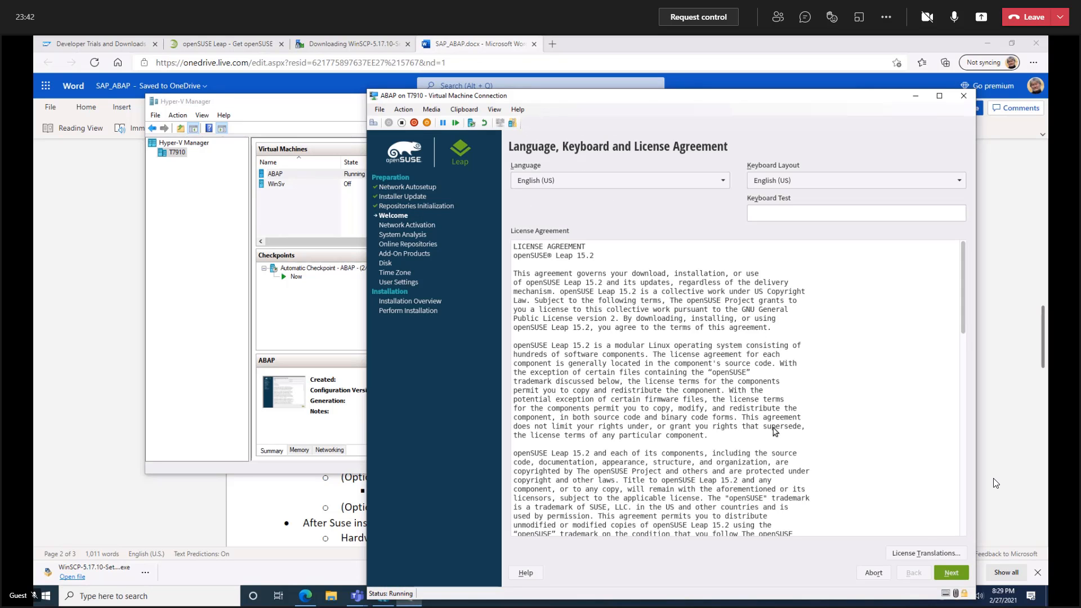
{"action": "left_click", "coordinate": [951, 572]}
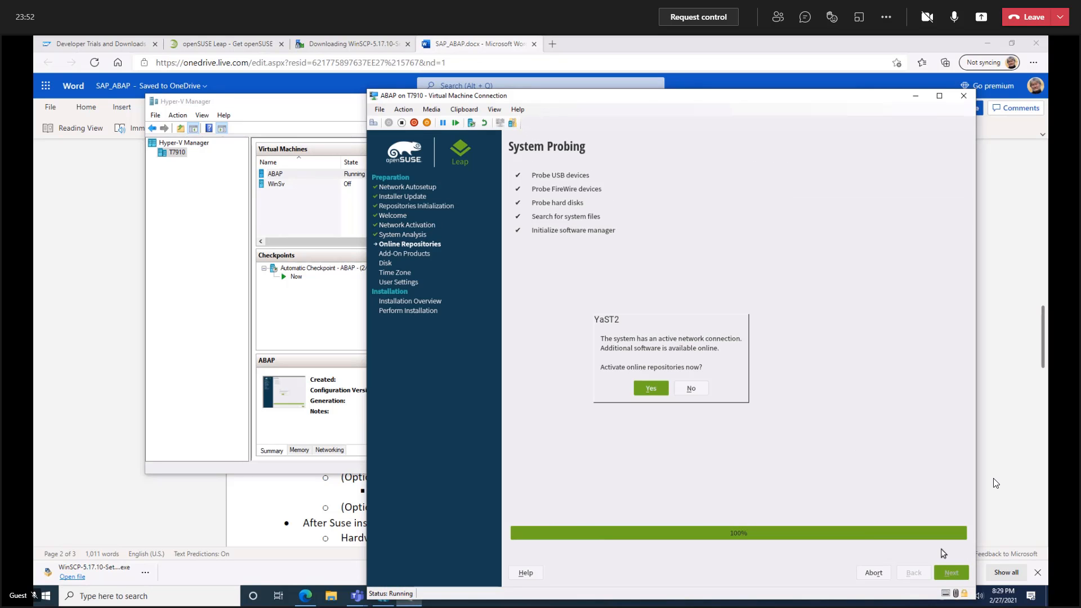
Activate the online repositories with the preselected four, and continue with the Desktop with GNOME system role.
{"action": "left_click", "coordinate": [652, 388]}
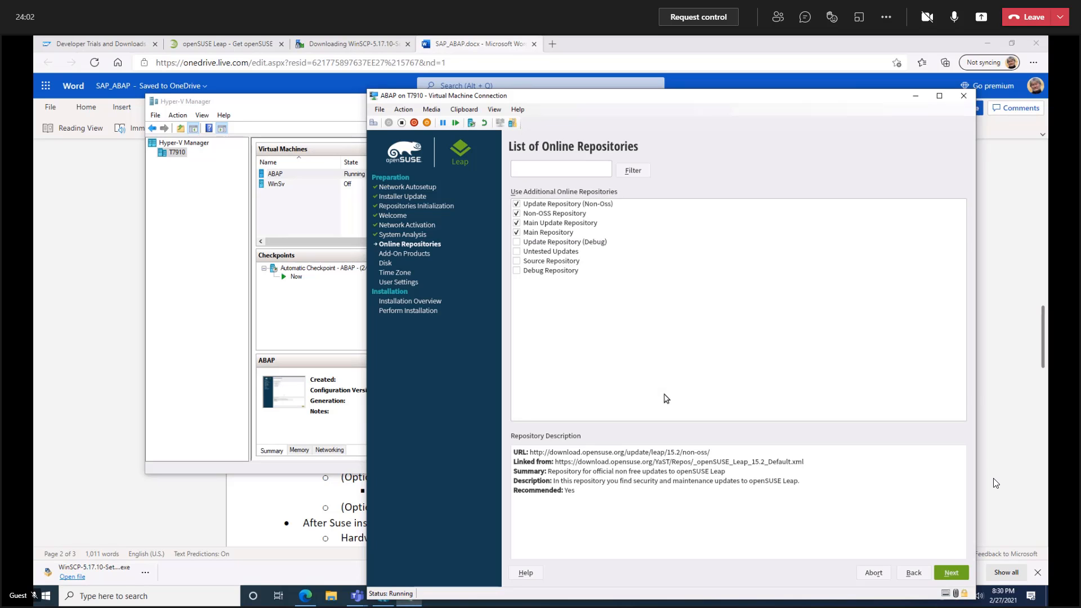
{"action": "left_click", "coordinate": [951, 572]}
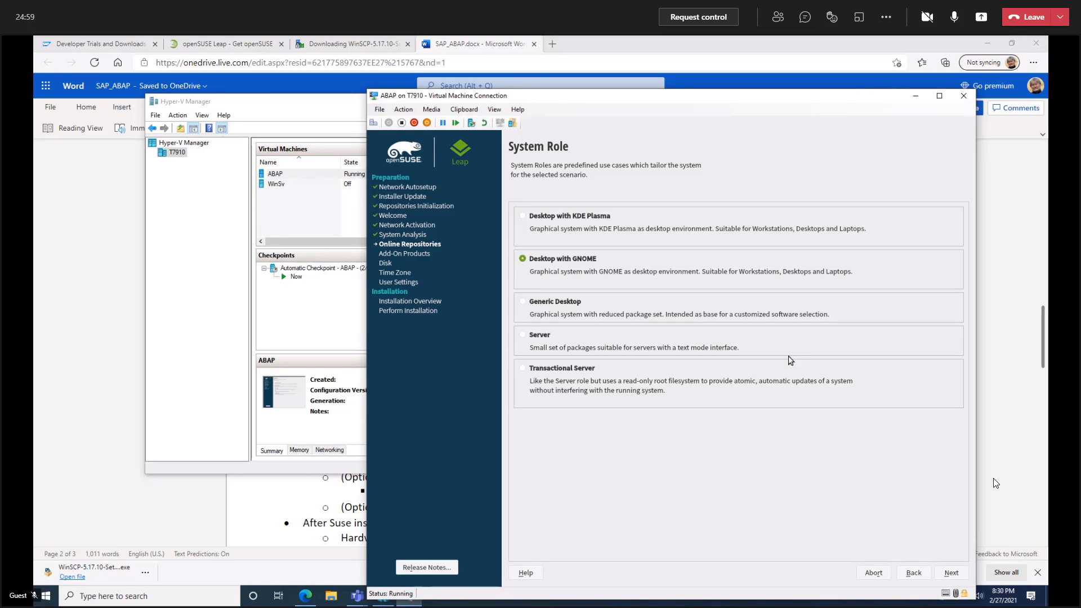
{"action": "left_click", "coordinate": [951, 573]}
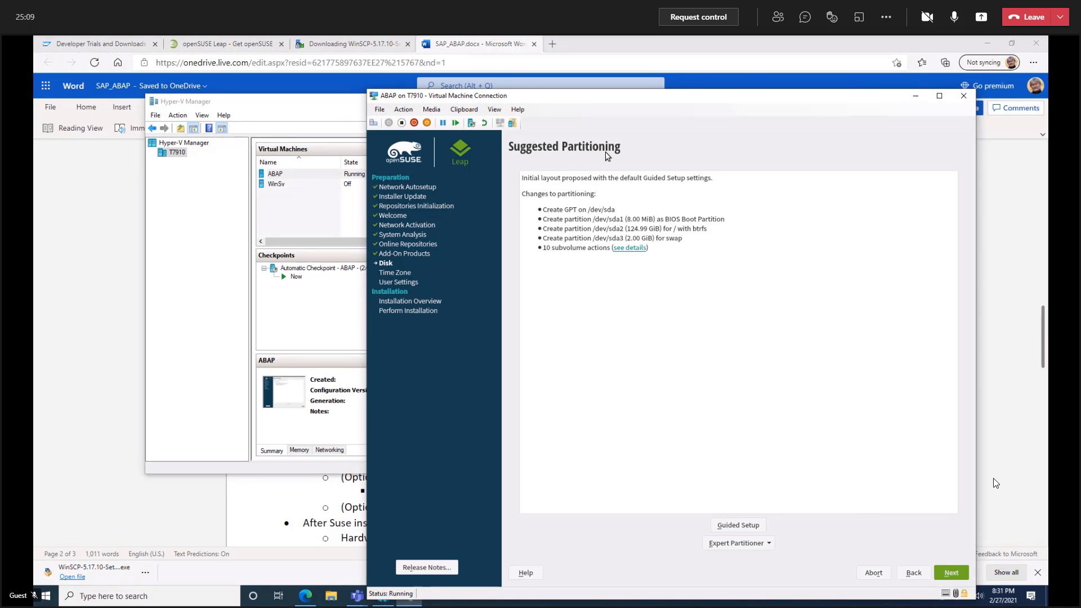
Start the Expert Partitioner with the existing partitions and give the hard disk sda the Operating System role.
{"action": "left_click", "coordinate": [764, 545]}
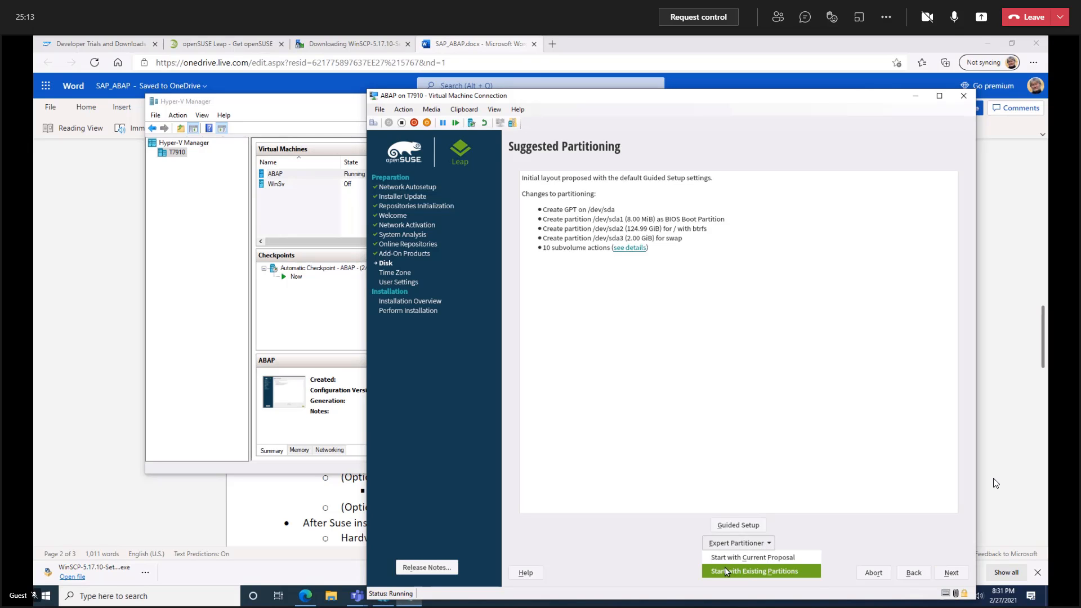
{"action": "left_click", "coordinate": [782, 572]}
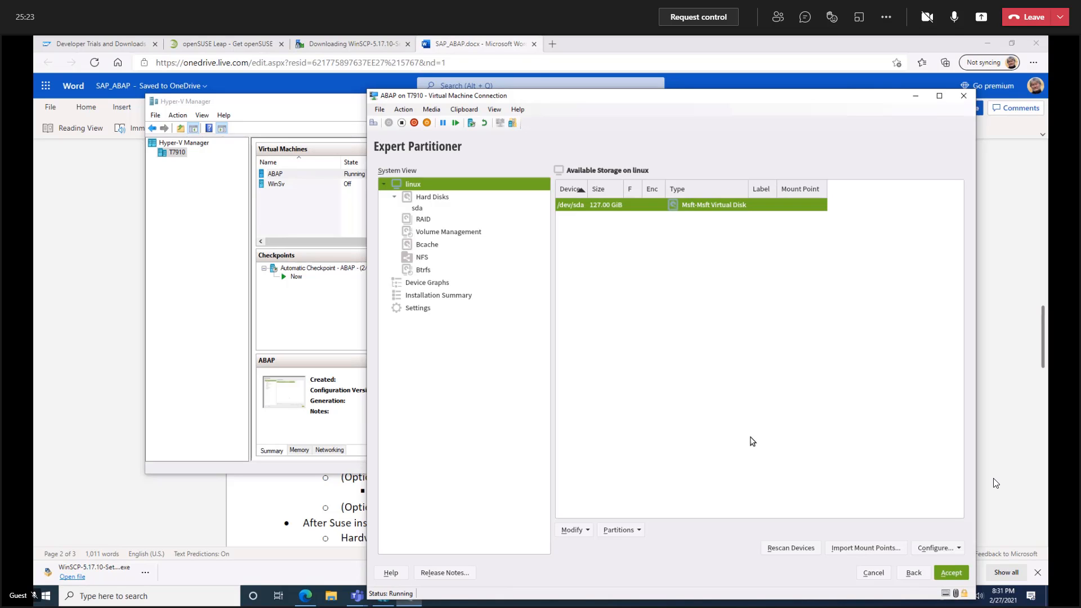
{"action": "left_click", "coordinate": [422, 211]}
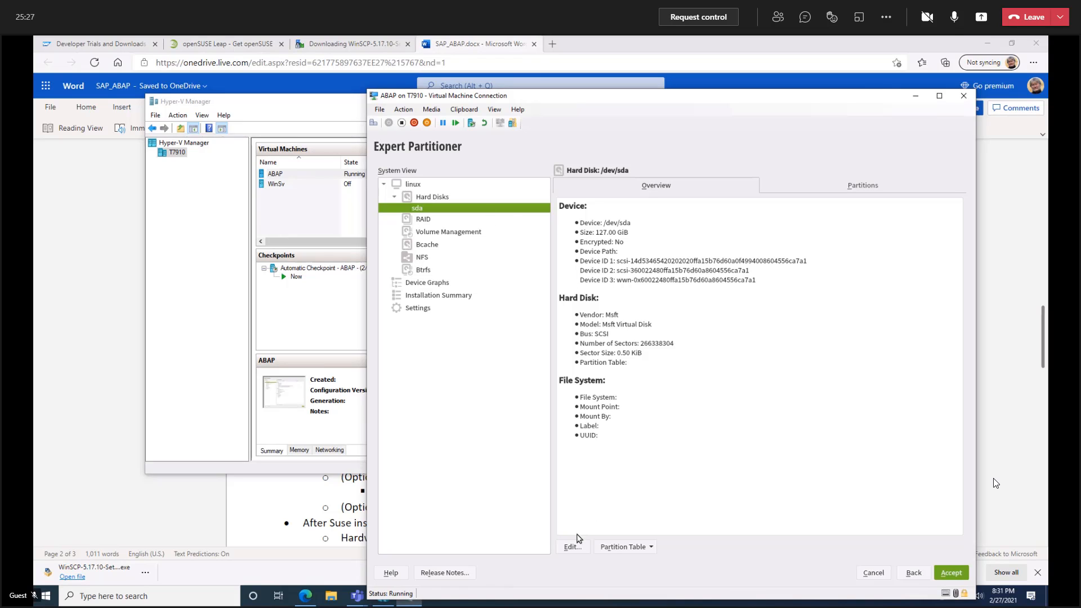
{"action": "left_click", "coordinate": [569, 547]}
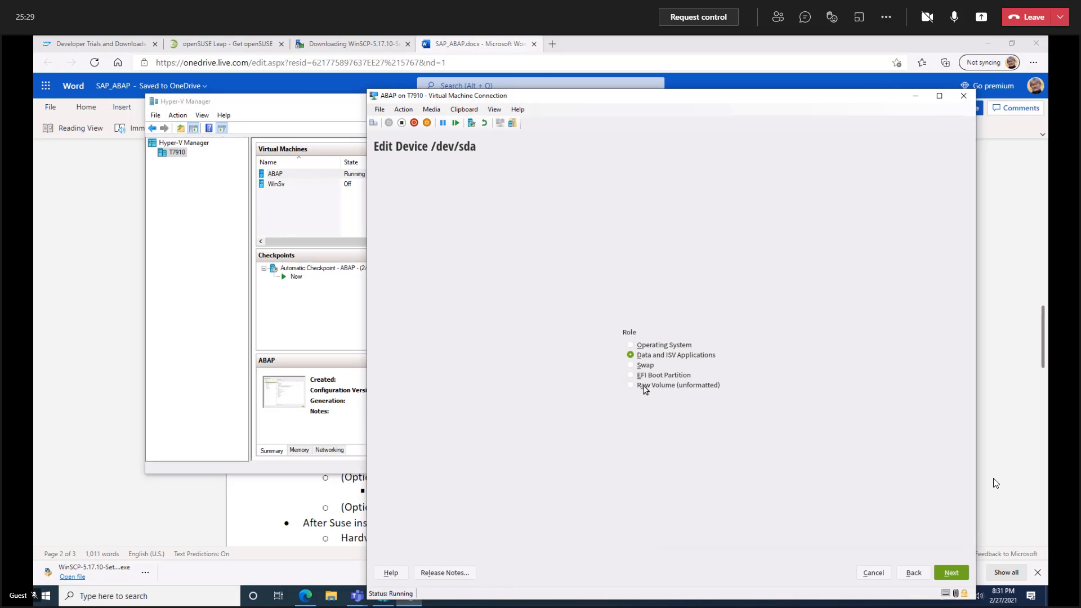
{"action": "left_click", "coordinate": [630, 345]}
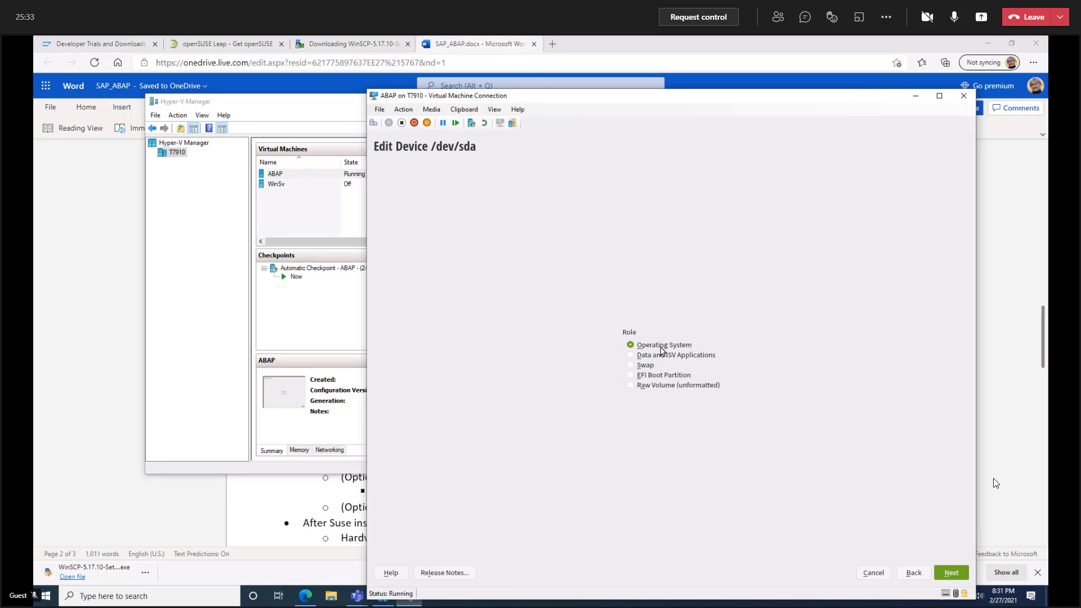
{"action": "left_click", "coordinate": [943, 574]}
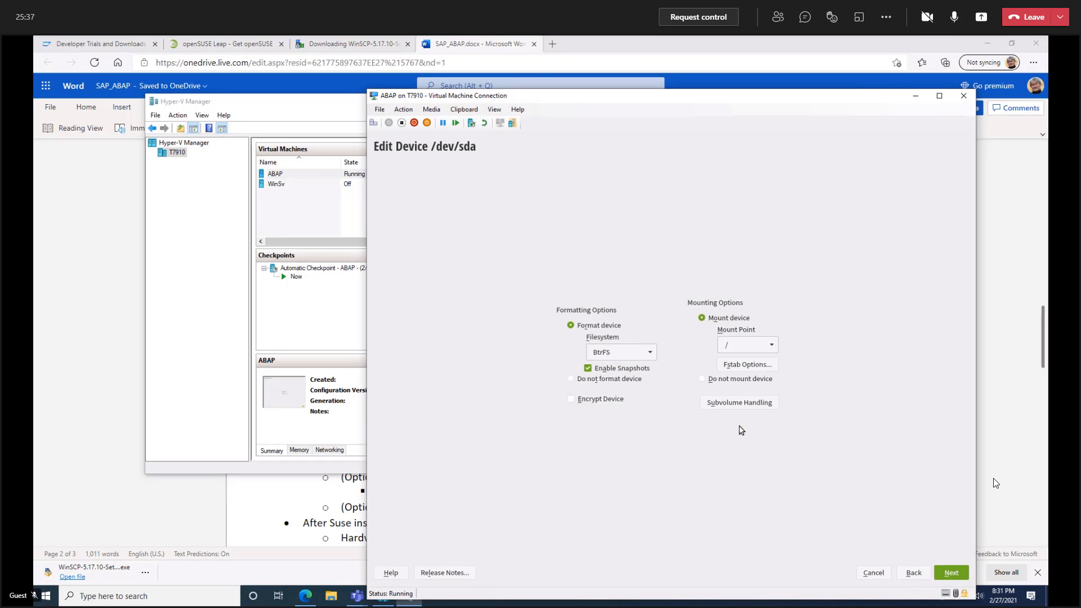
Format /dev/sda with the Ext4 filesystem mounted at /, and accept this layout despite the missing partition table.
{"action": "left_click", "coordinate": [650, 352]}
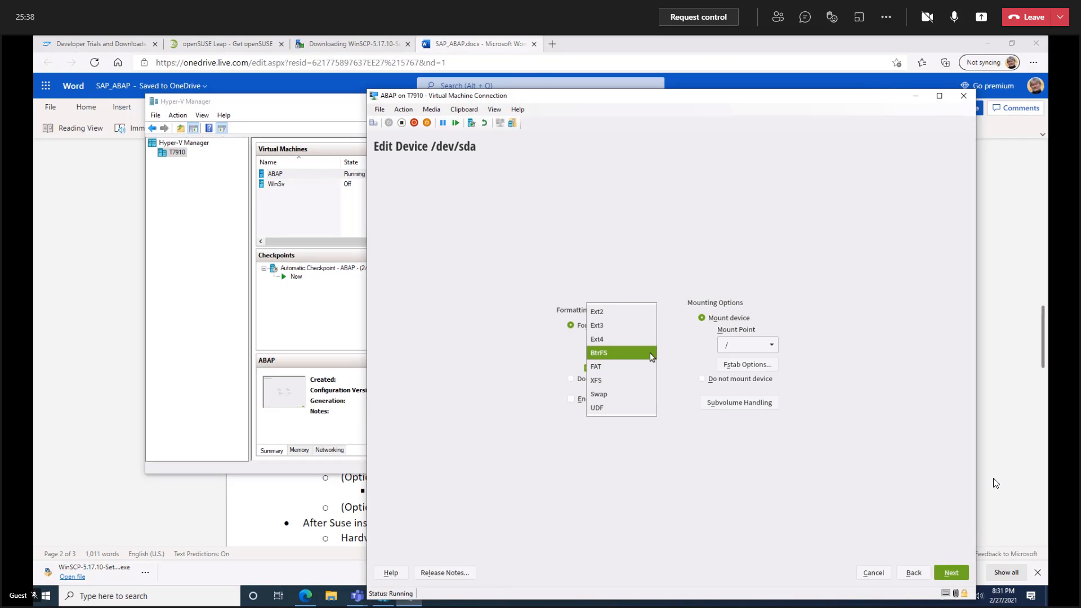
{"action": "left_click", "coordinate": [604, 340]}
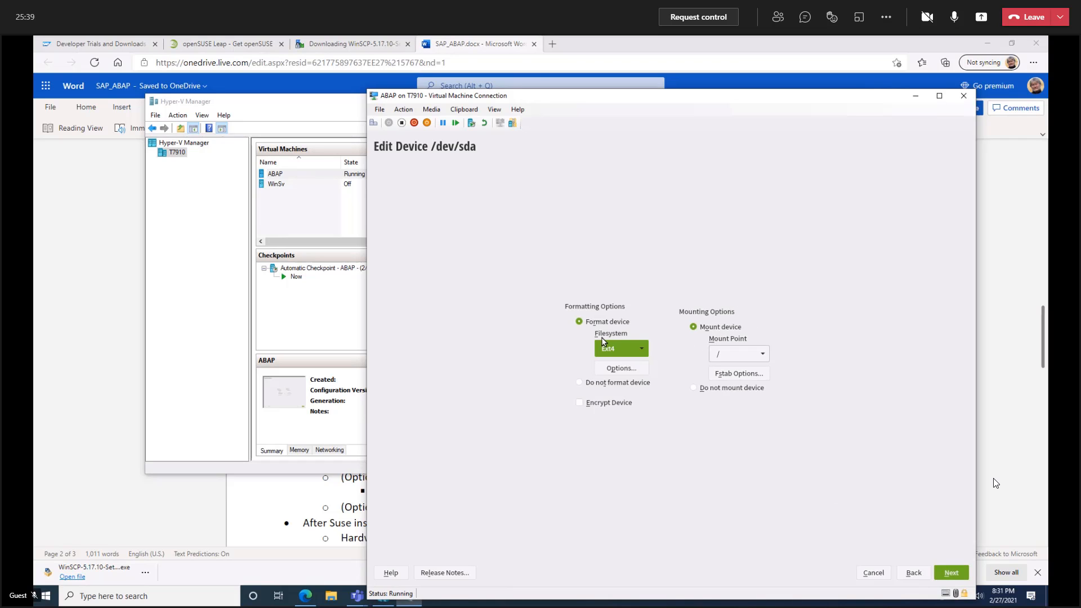
{"action": "left_click", "coordinate": [950, 574]}
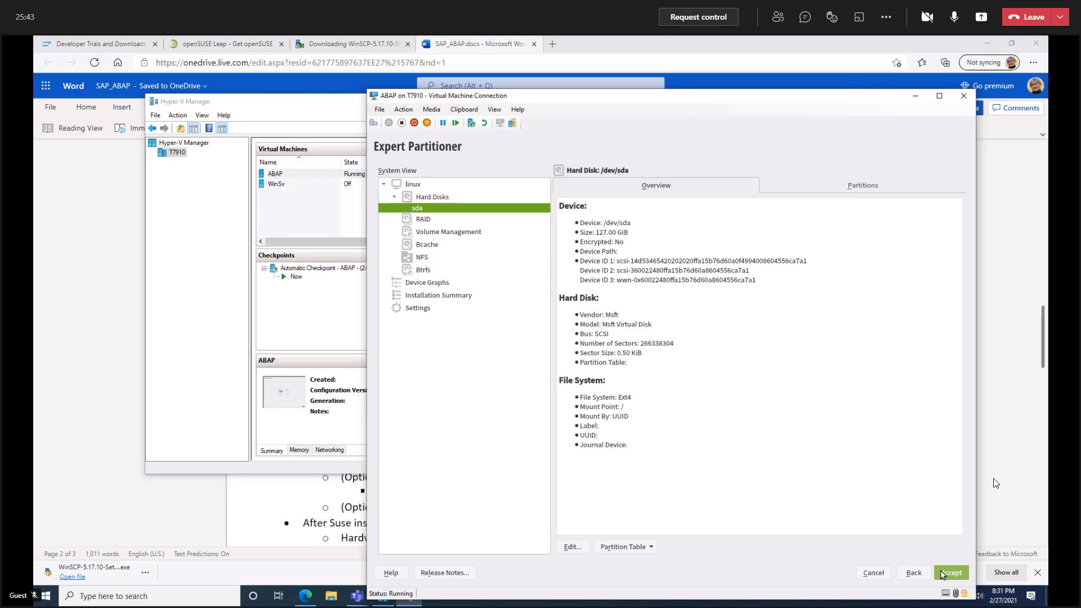
{"action": "left_click", "coordinate": [951, 573]}
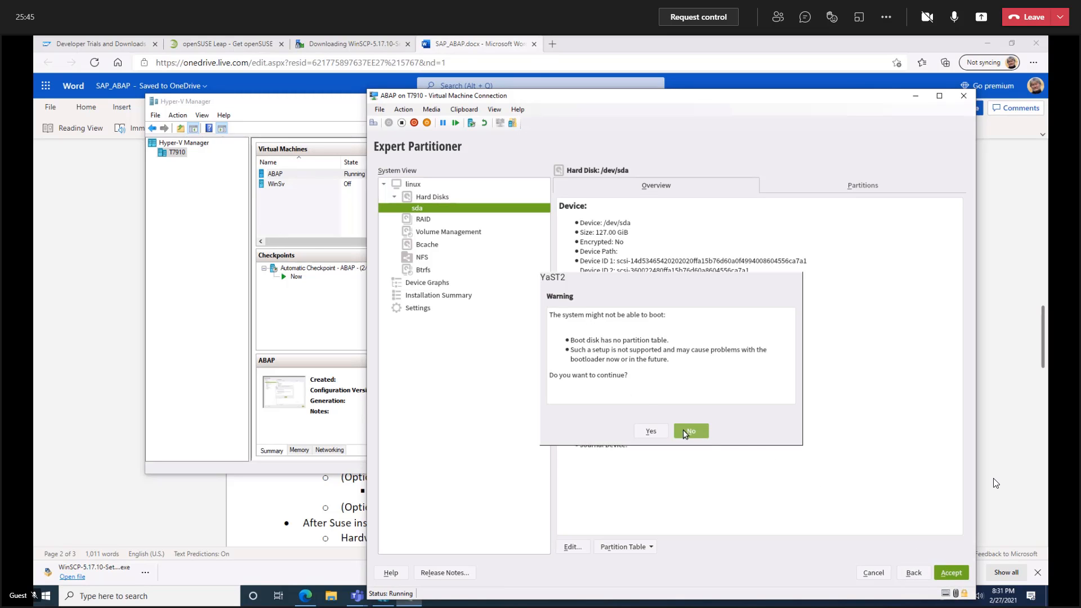
{"action": "left_click", "coordinate": [652, 431]}
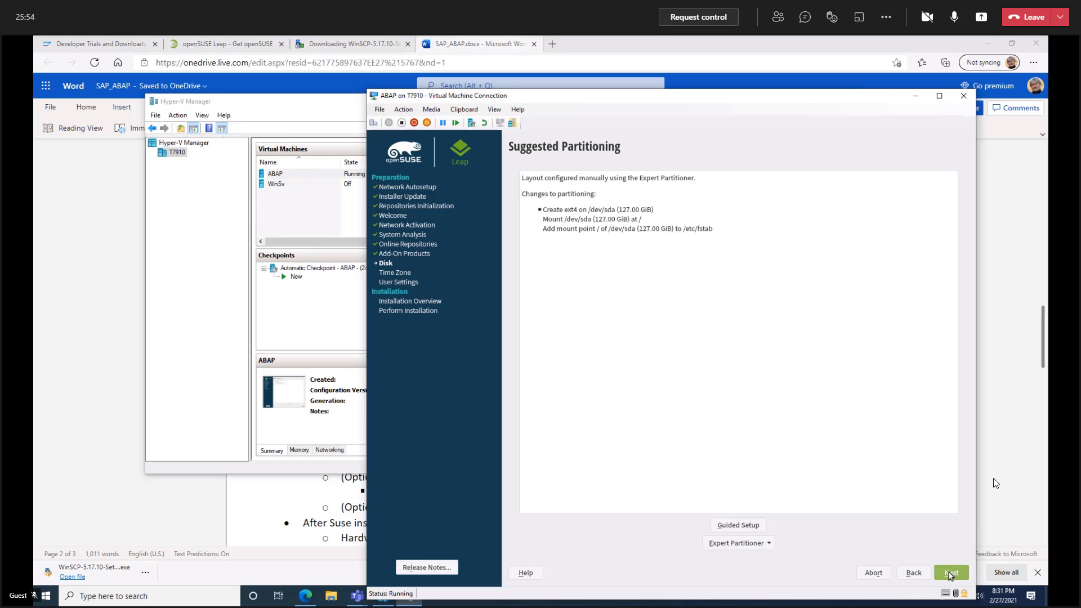
{"action": "left_click", "coordinate": [951, 572]}
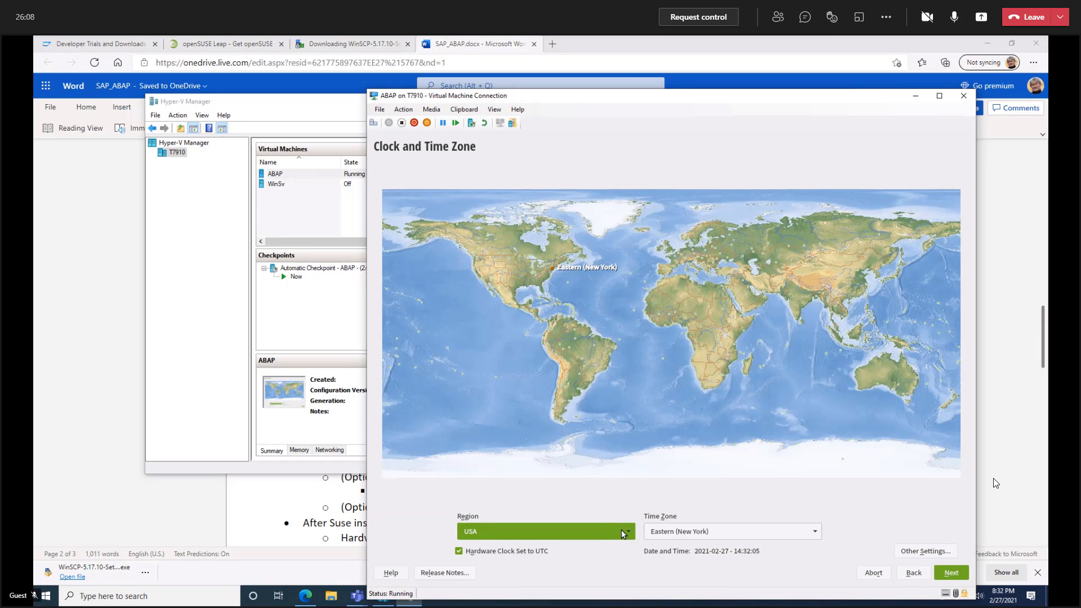
Set the clock's region to Europe and the time zone to Hungary.
{"action": "left_click", "coordinate": [620, 532]}
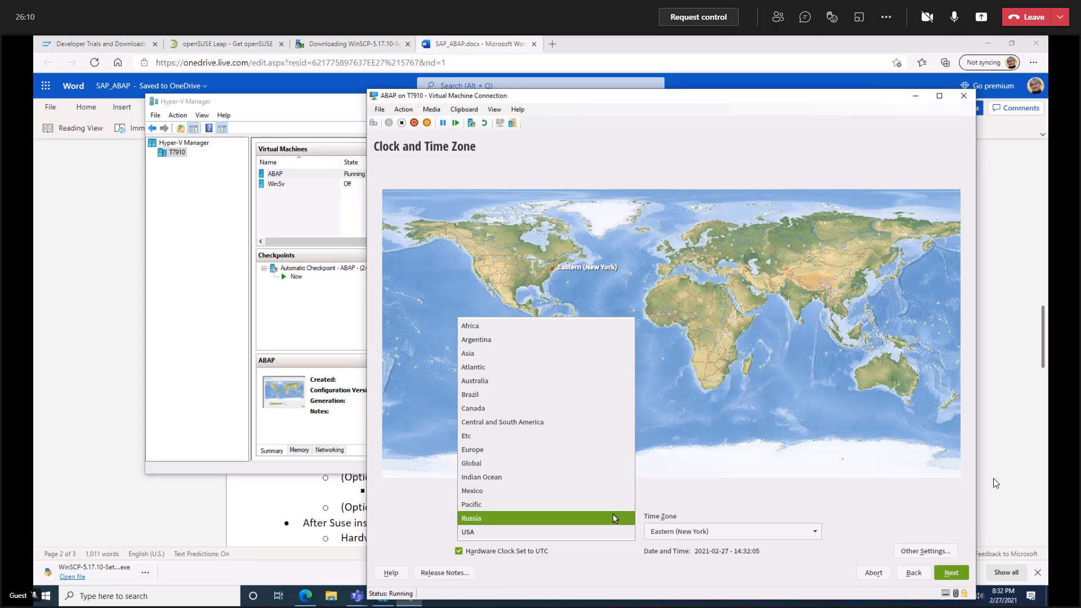
{"action": "left_click", "coordinate": [483, 451]}
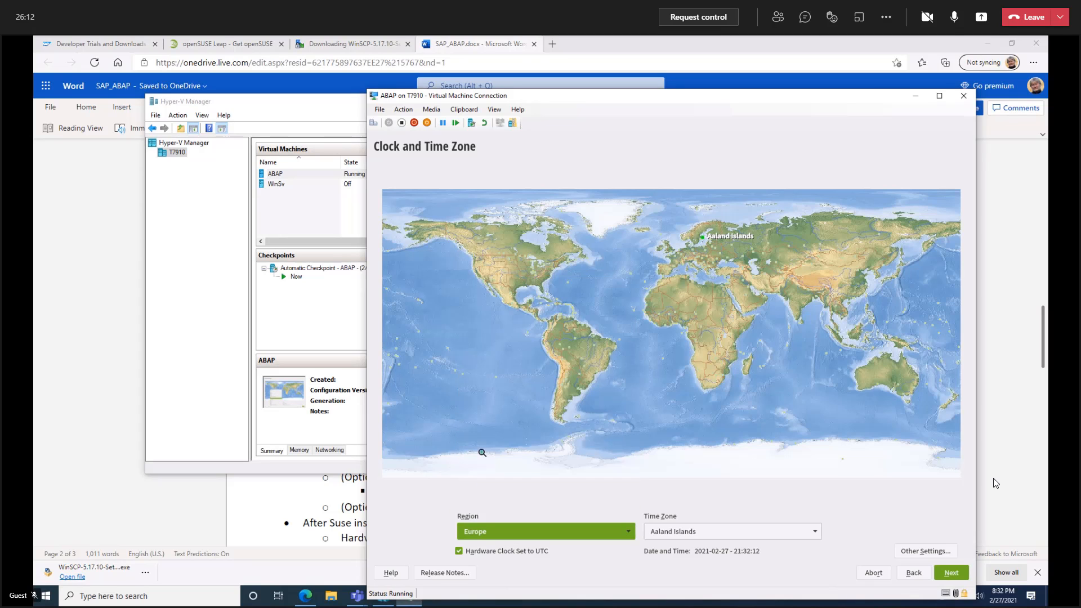
{"action": "left_click", "coordinate": [711, 533]}
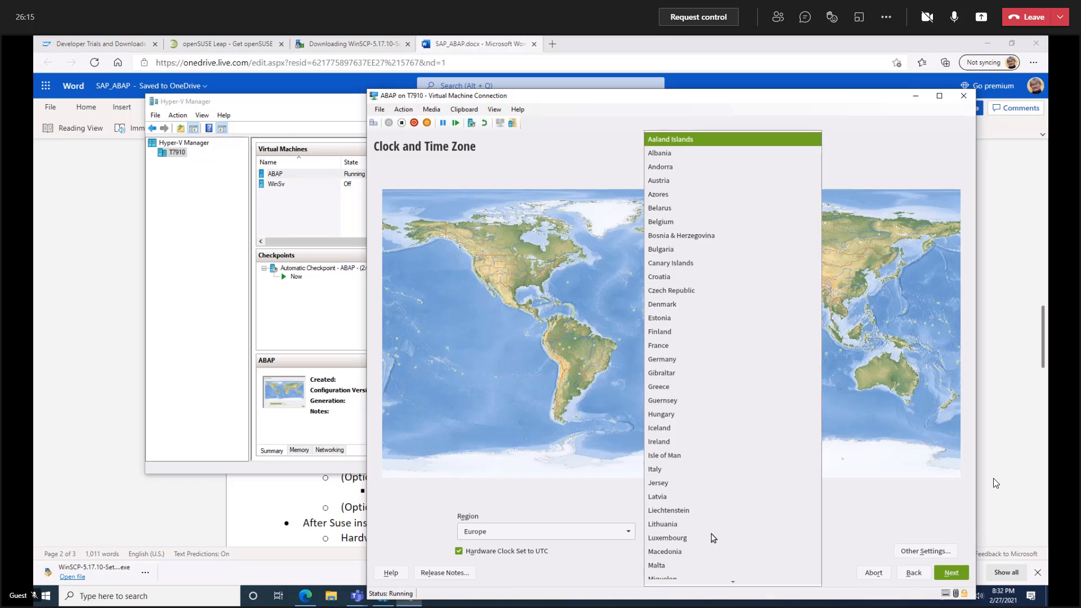
{"action": "left_click", "coordinate": [661, 413]}
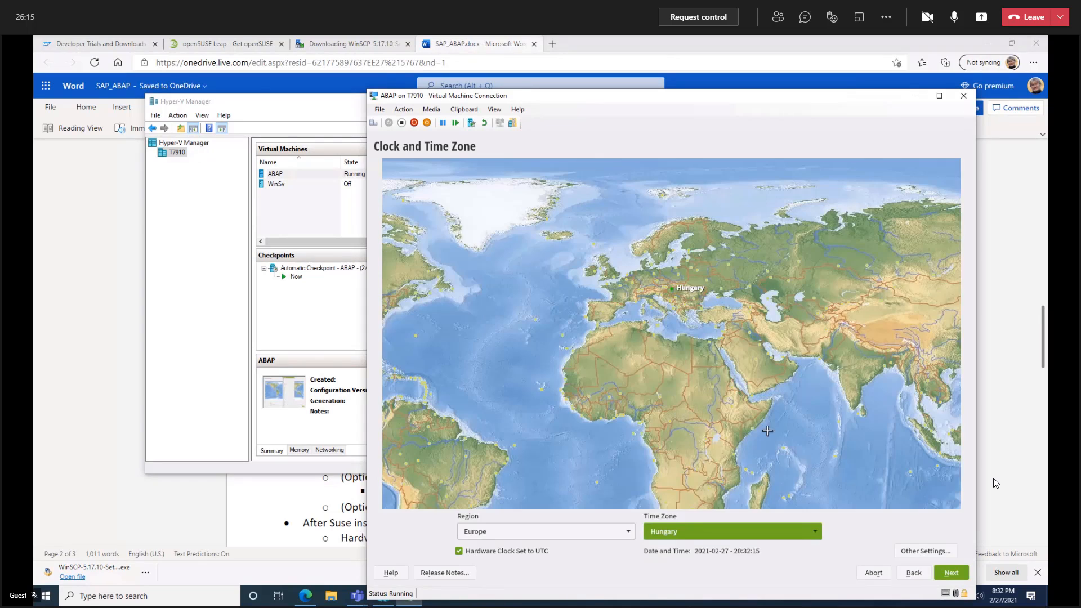
{"action": "left_click", "coordinate": [953, 572]}
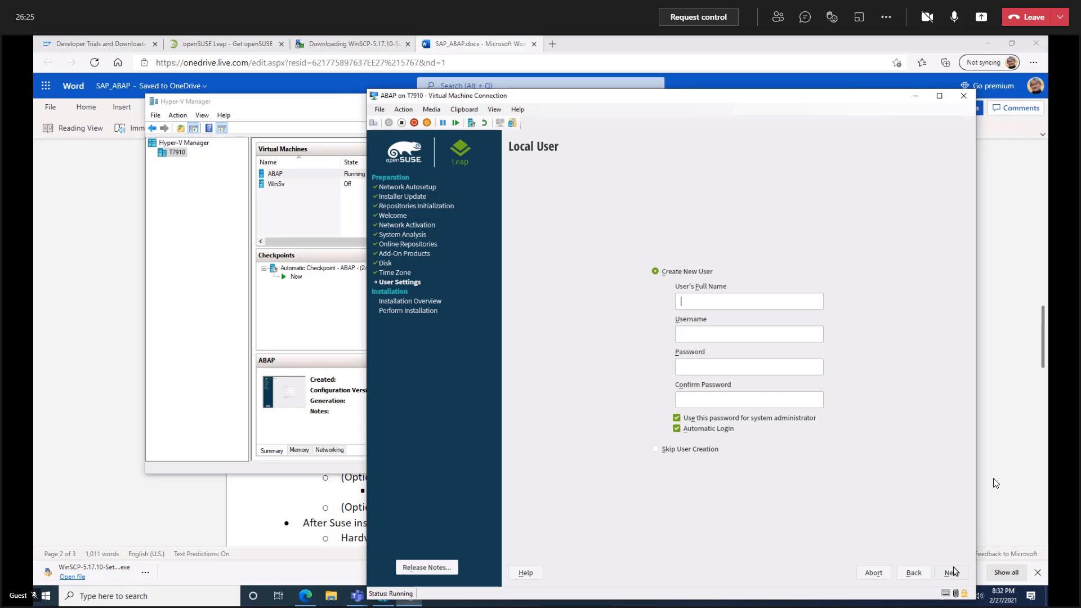
Create the local user with the user's full name, username and account password entered twice, and accept the simple password.
{"action": "type", "text": "Miklos Nemeth"}
{"action": "key", "text": "Tab"}
{"action": "type", "text": "neme"}
{"action": "type", "text": "••••••"}
{"action": "type", "text": "••"}
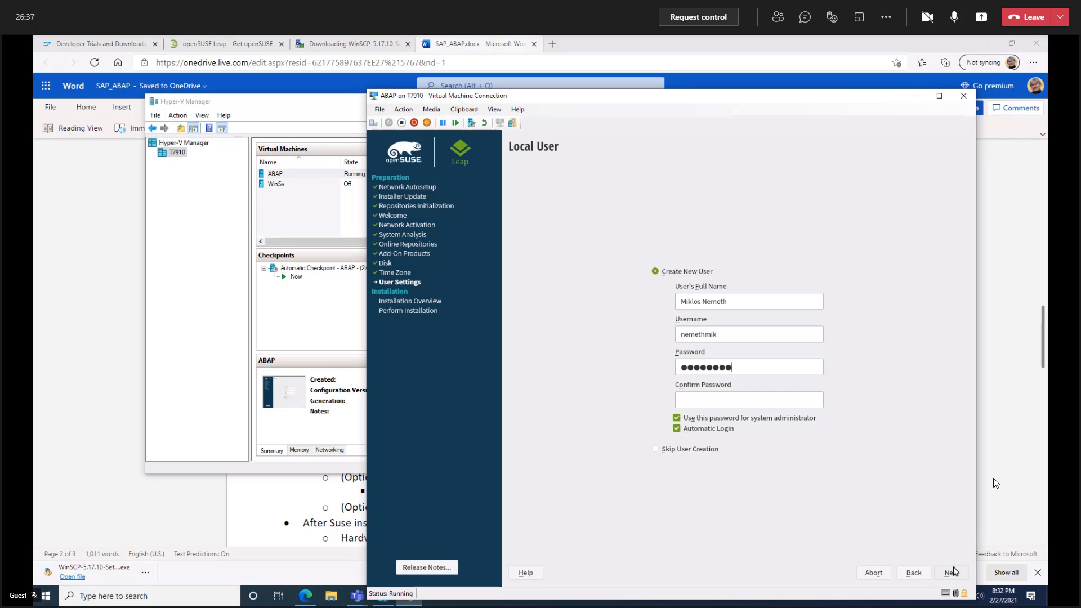
{"action": "type", "text": "••••••••"}
{"action": "left_click", "coordinate": [951, 573]}
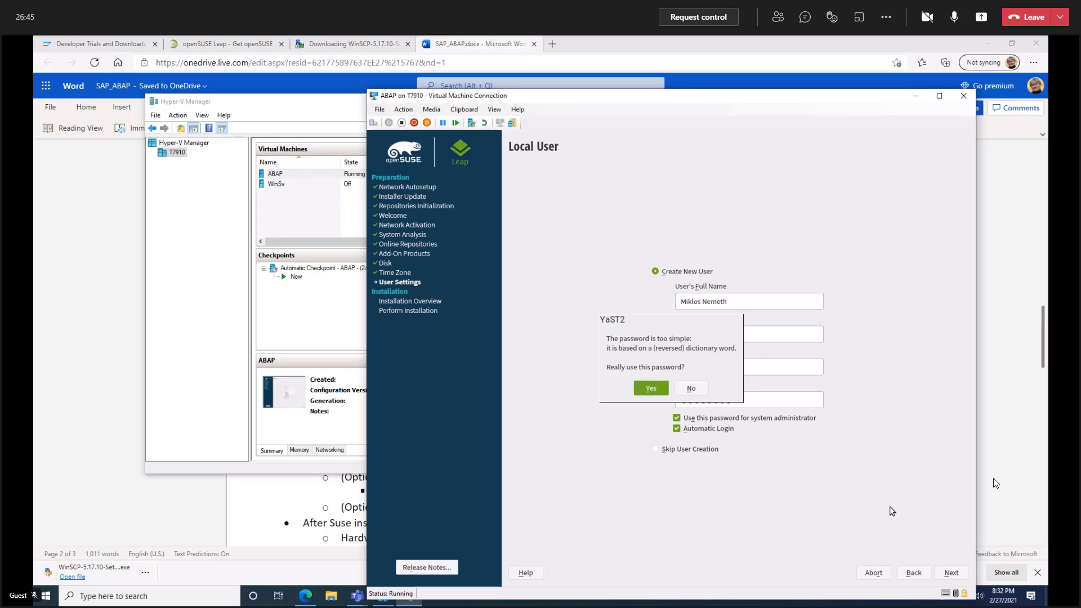
{"action": "left_click", "coordinate": [656, 390]}
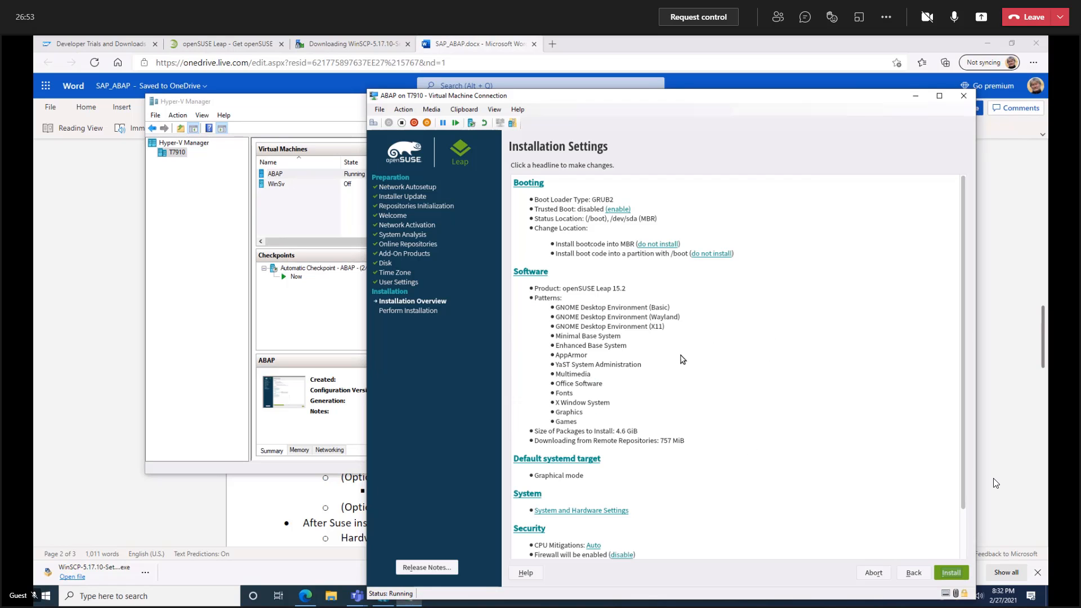
Disable the firewall and enable the SSH service in the installation settings, and start and confirm the installation.
{"action": "scroll", "coordinate": [668, 390], "scroll_direction": "down", "scroll_amount": 2}
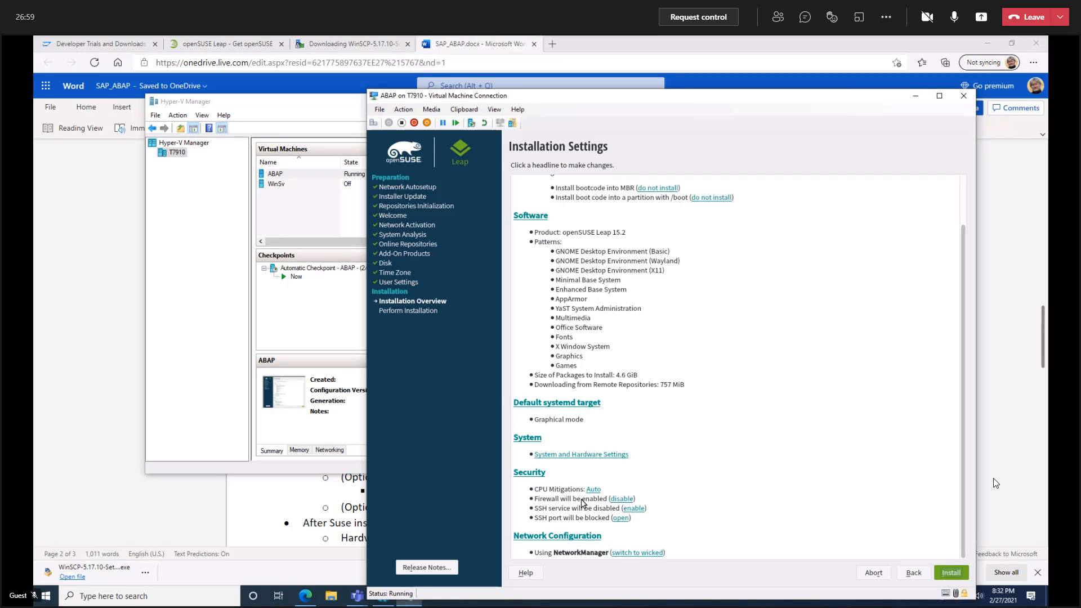
{"action": "left_click", "coordinate": [623, 499]}
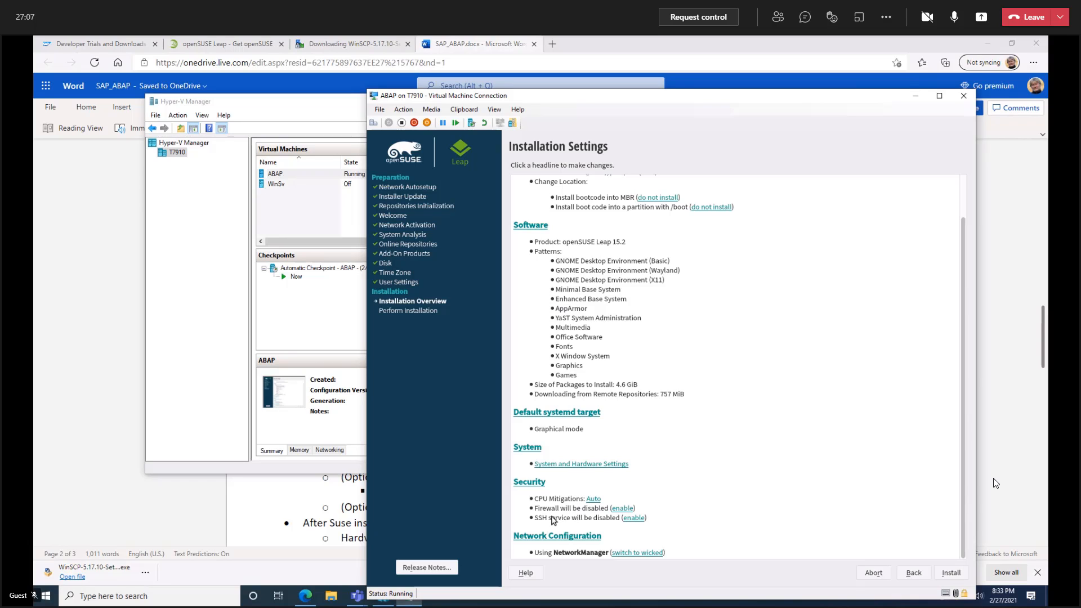
{"action": "left_click", "coordinate": [637, 520]}
{"action": "left_click", "coordinate": [950, 573]}
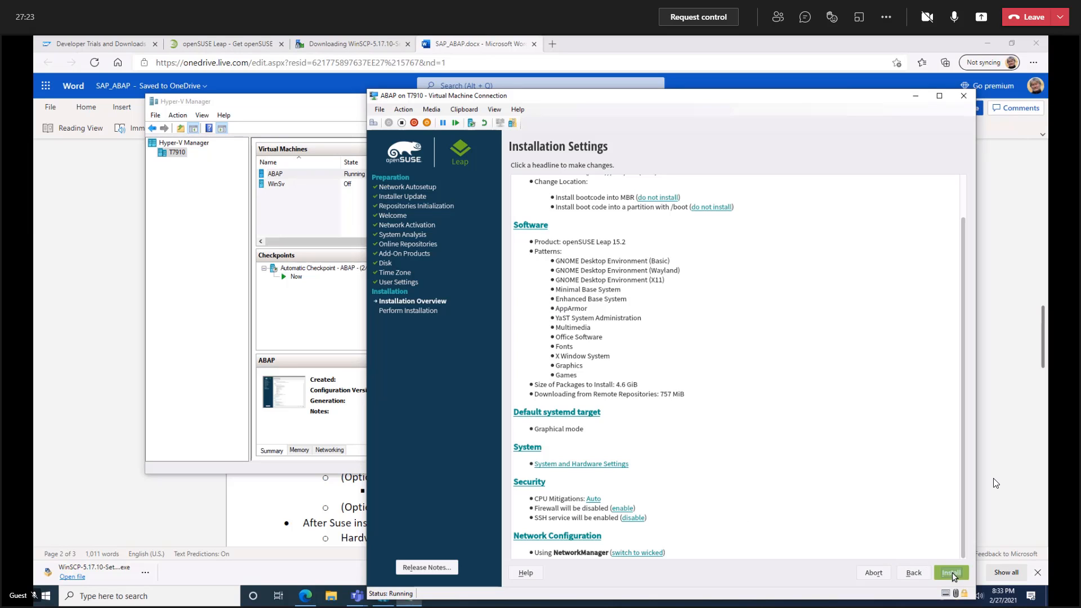
{"action": "left_click", "coordinate": [650, 457]}
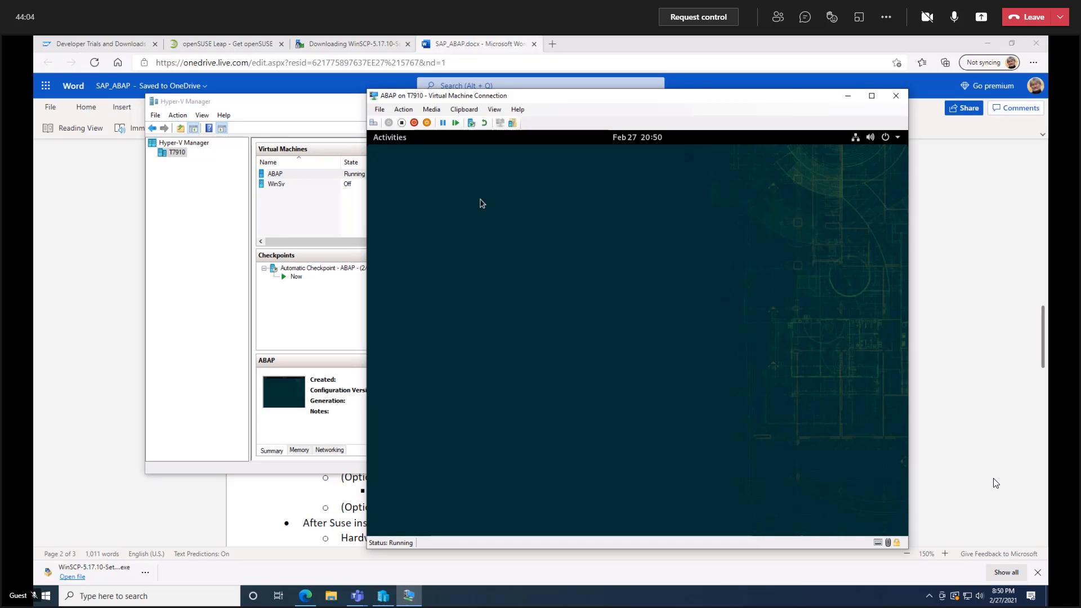
Open a Terminal in the virtual machine and look up its IPv4 address on eth0 with "ip addr".
{"action": "left_click", "coordinate": [392, 137]}
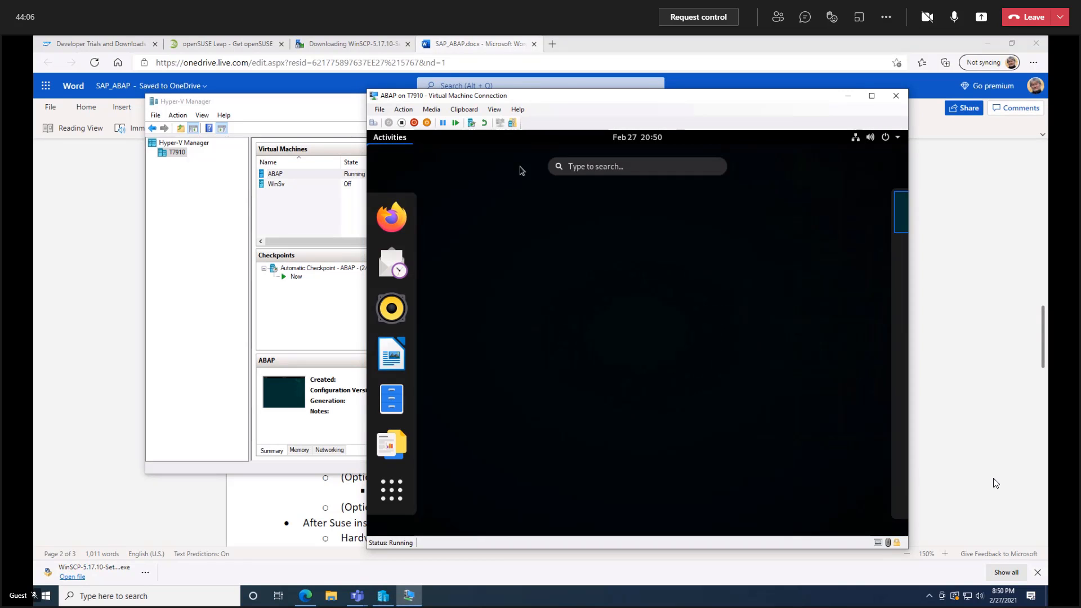
{"action": "left_click", "coordinate": [587, 167]}
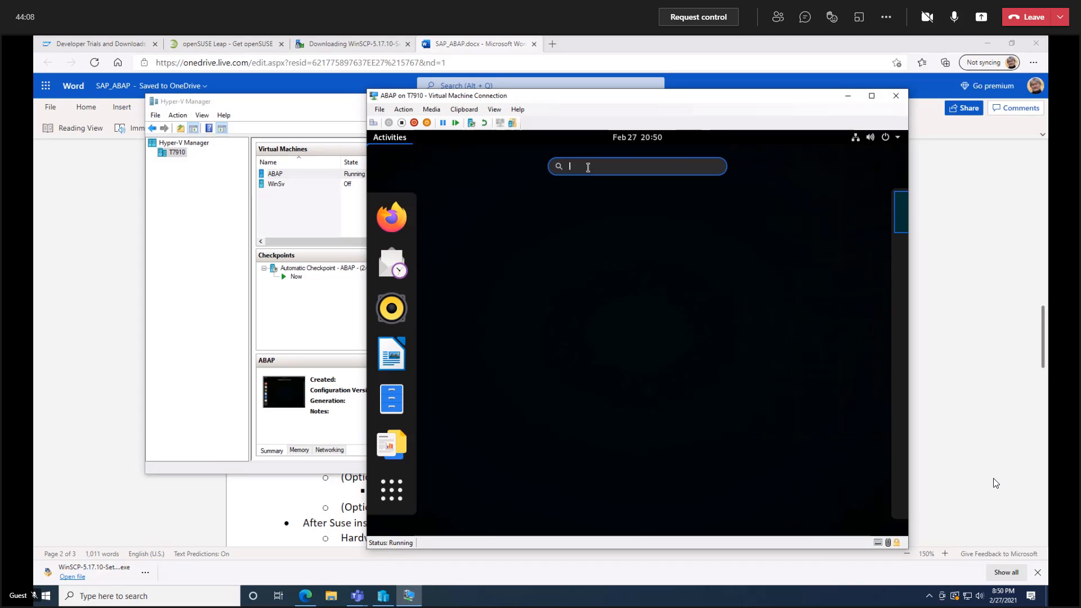
{"action": "type", "text": "T"}
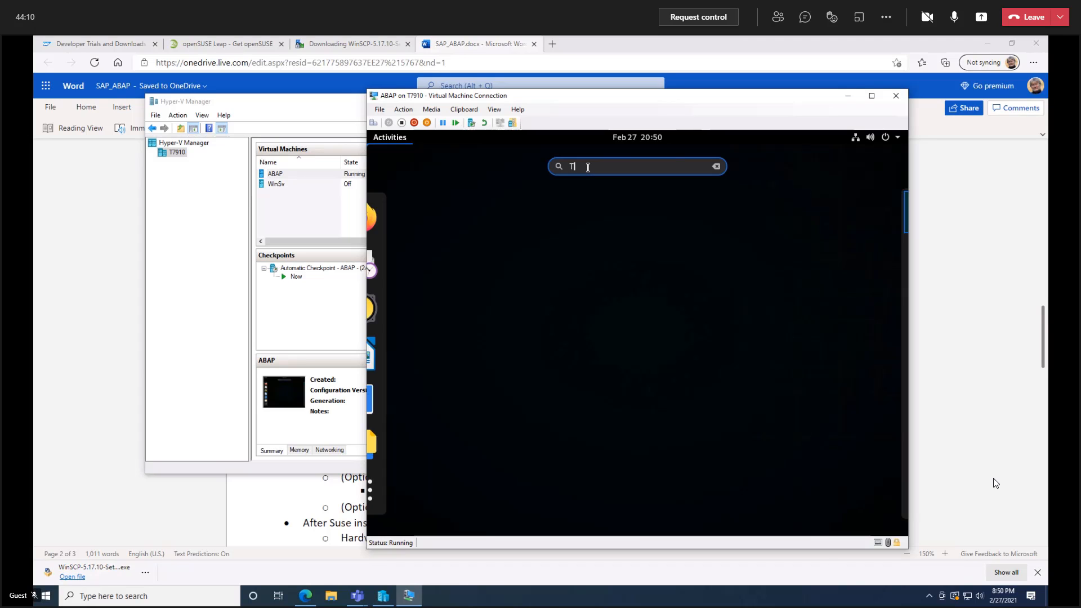
{"action": "type", "text": "e"}
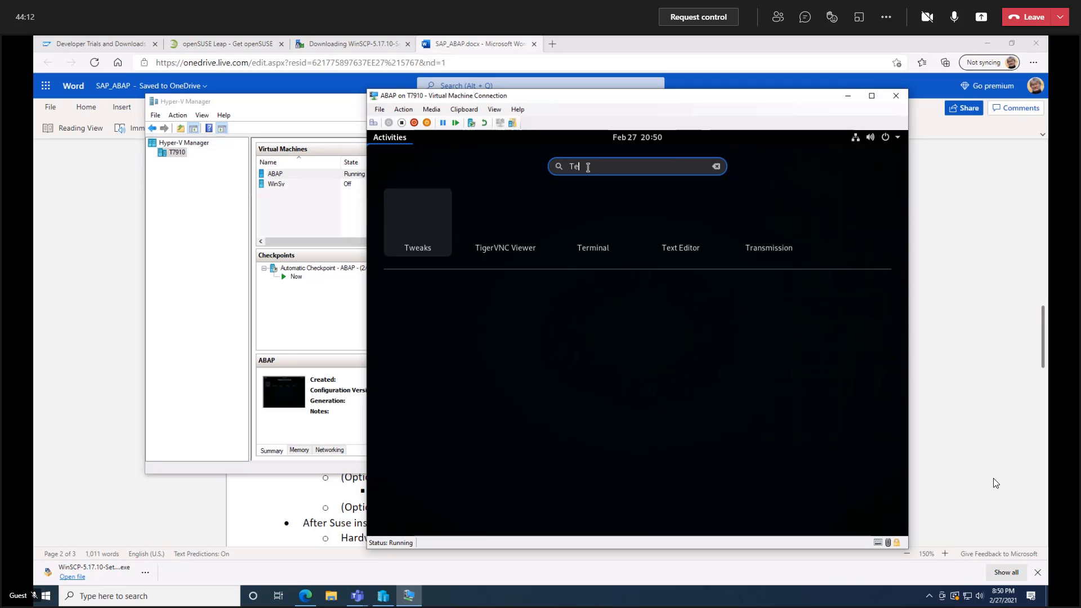
{"action": "type", "text": "r"}
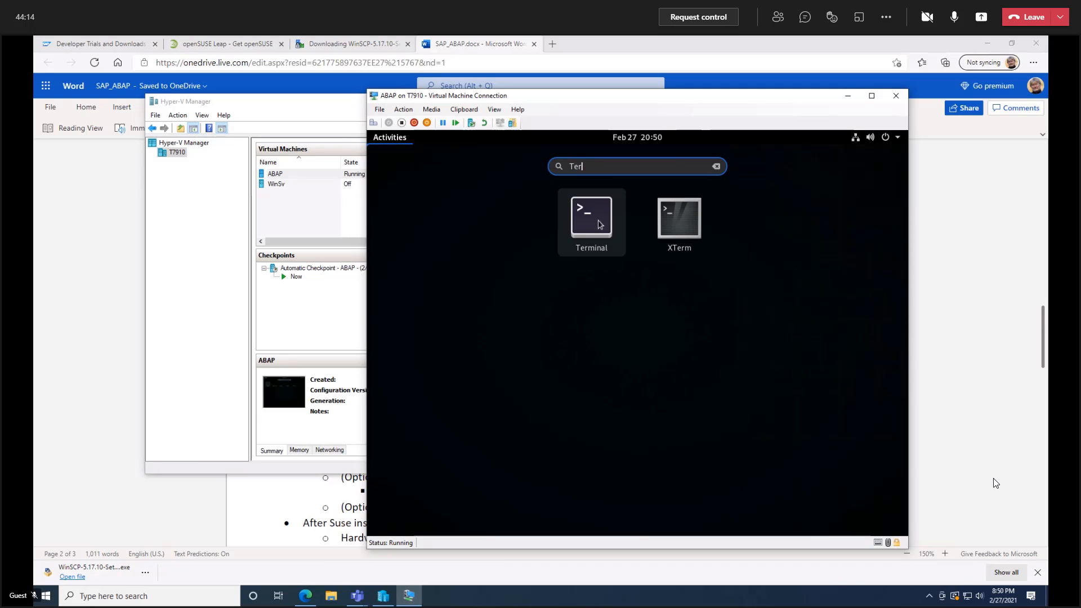
{"action": "type", "text": "i"}
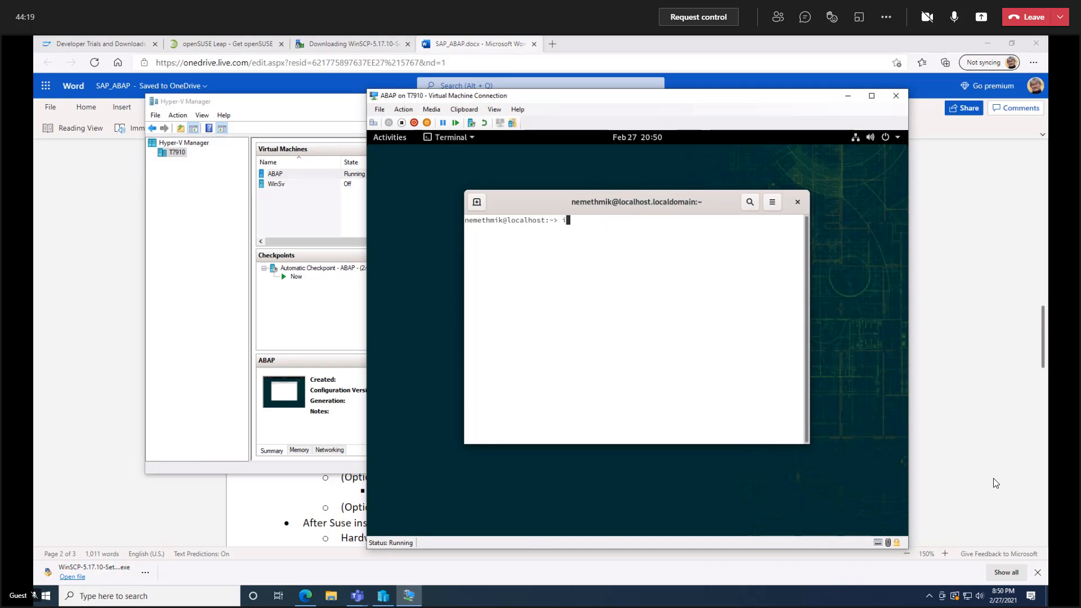
{"action": "type", "text": "p addr"}
{"action": "key", "text": "Return"}
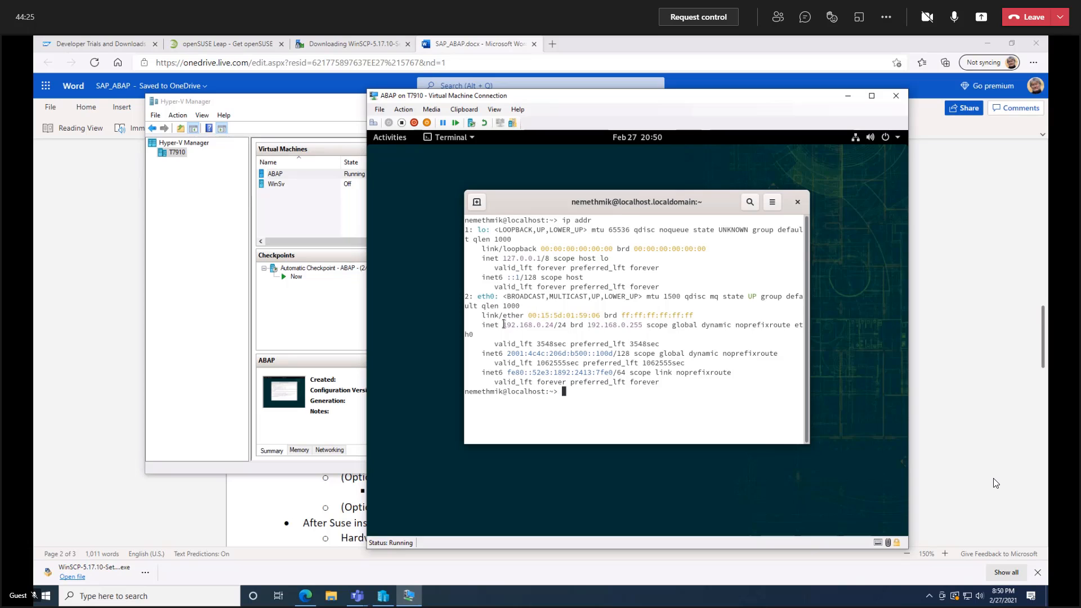
{"action": "left_click_drag", "start_coordinate": [503, 324], "coordinate": [553, 328]}
Try to check for the uuidd service with "sudo service --status | grep uuidd", entering the root password.
{"action": "left_click", "coordinate": [587, 392]}
{"action": "type", "text": "sudo service --status | grep uuidd"}
{"action": "key", "text": "Return"}
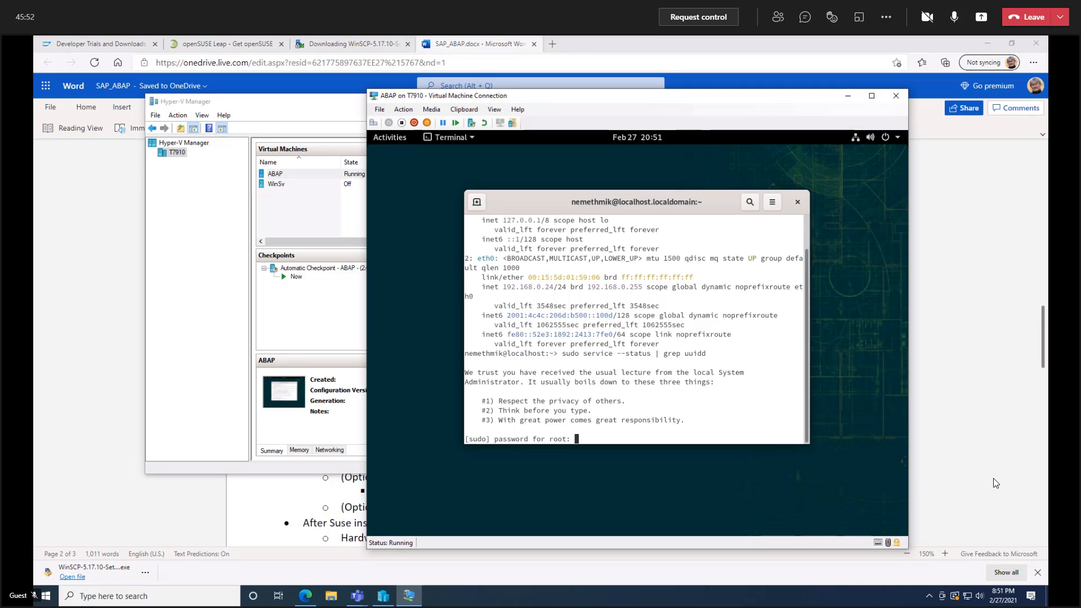
{"action": "key", "text": "Return"}
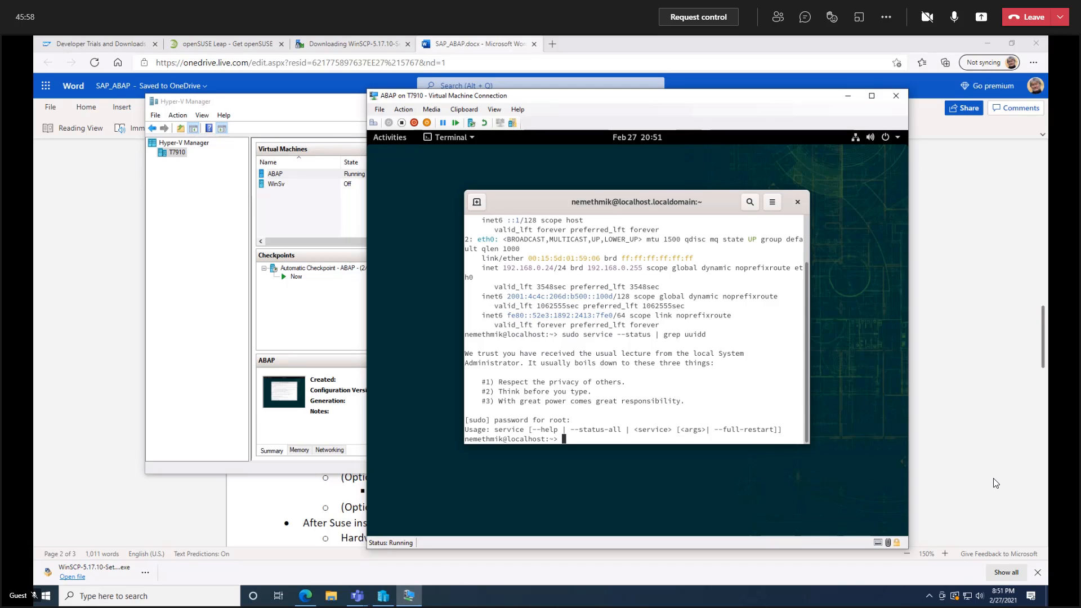
Rerun the uuidd service check with the option corrected to --status-all.
{"action": "key", "text": "Up"}
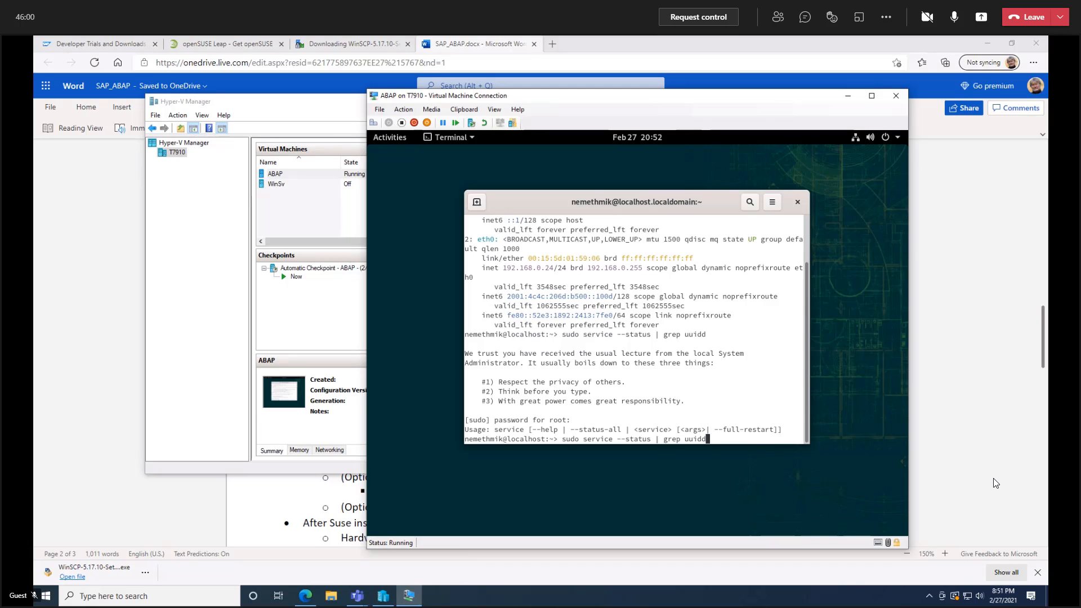
{"action": "key", "text": "Left"}
{"action": "key", "text": "Left"}
{"action": "key", "text": "Left"}
{"action": "key", "text": "Left"}
{"action": "key", "text": "Left"}
{"action": "key", "text": "Left"}
{"action": "key", "text": "Left"}
{"action": "key", "text": "Left"}
{"action": "key", "text": "Left"}
{"action": "key", "text": "Left"}
{"action": "key", "text": "Left"}
{"action": "key", "text": "Left"}
{"action": "key", "text": "Left"}
{"action": "type", "text": "-all"}
{"action": "key", "text": "Return"}
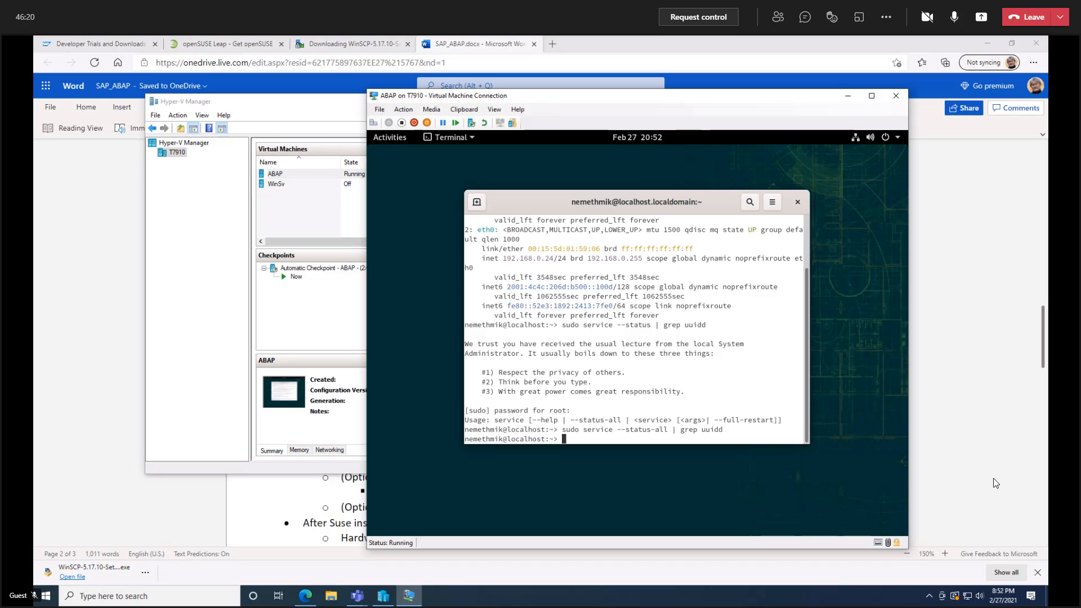
Check whether the libaio package is installed with "rpm -qa | grep libaio".
{"action": "type", "text": "rpm -qa"}
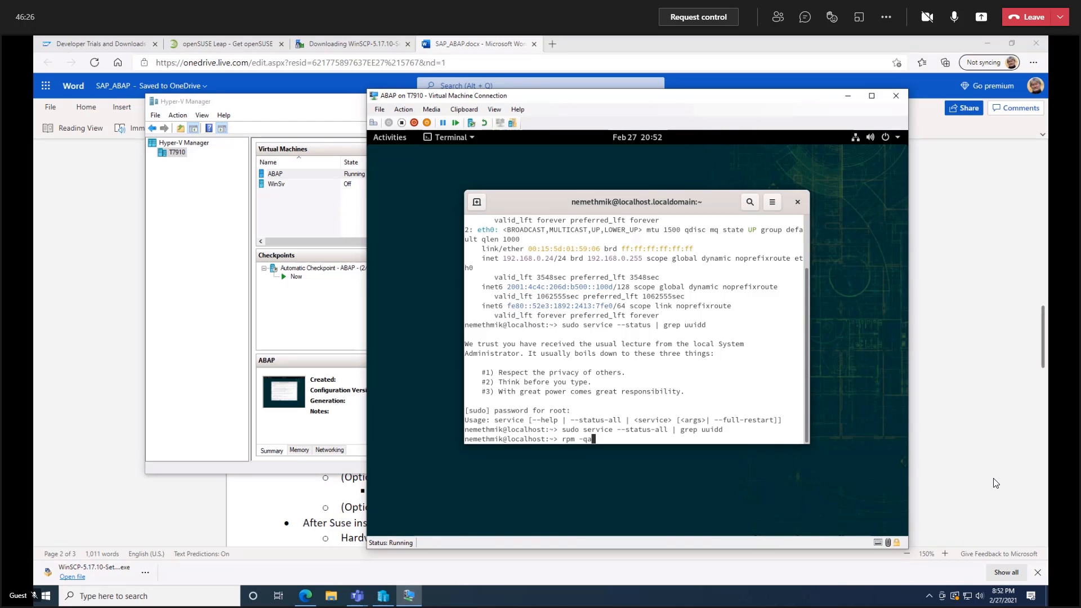
{"action": "type", "text": " |"}
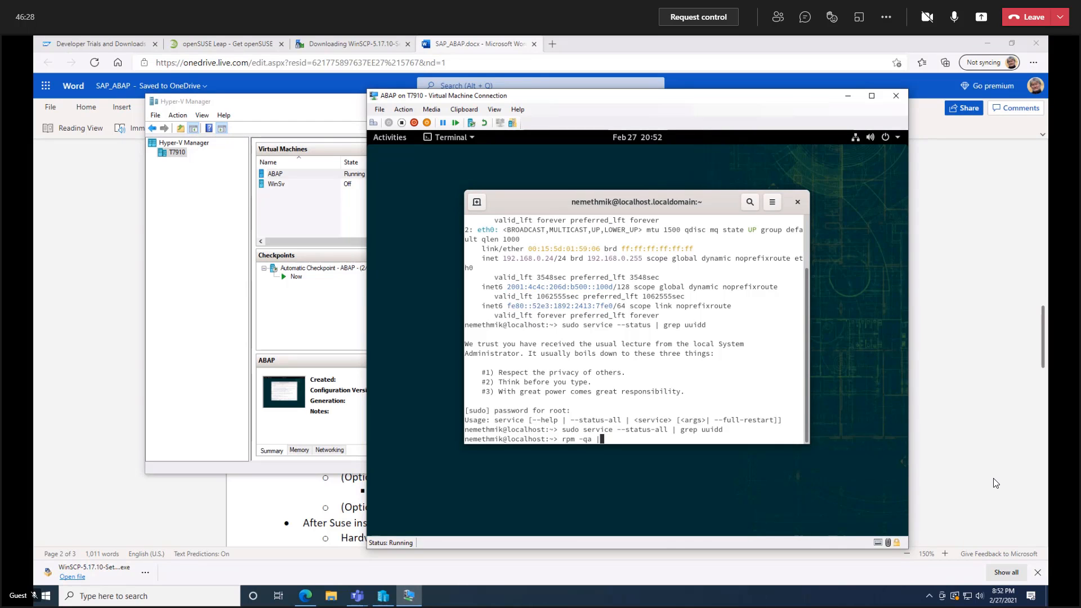
{"action": "type", "text": " grep libaio"}
{"action": "key", "text": "Return"}
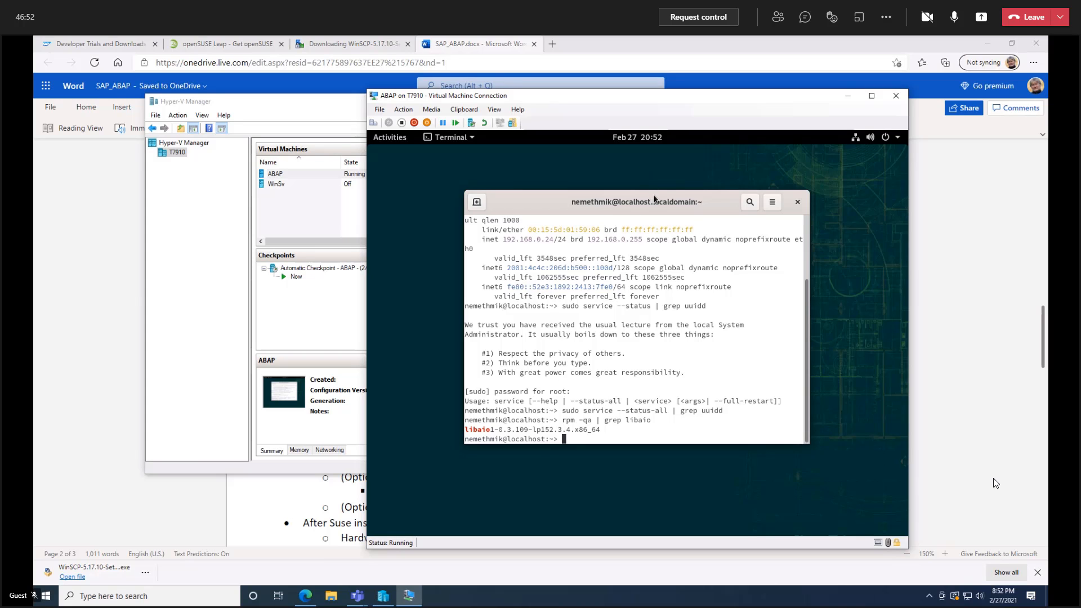
Search for YaST and launch its Control Center, authenticating with the root password.
{"action": "left_click_drag", "start_coordinate": [653, 194], "coordinate": [633, 247]}
{"action": "left_click", "coordinate": [389, 138]}
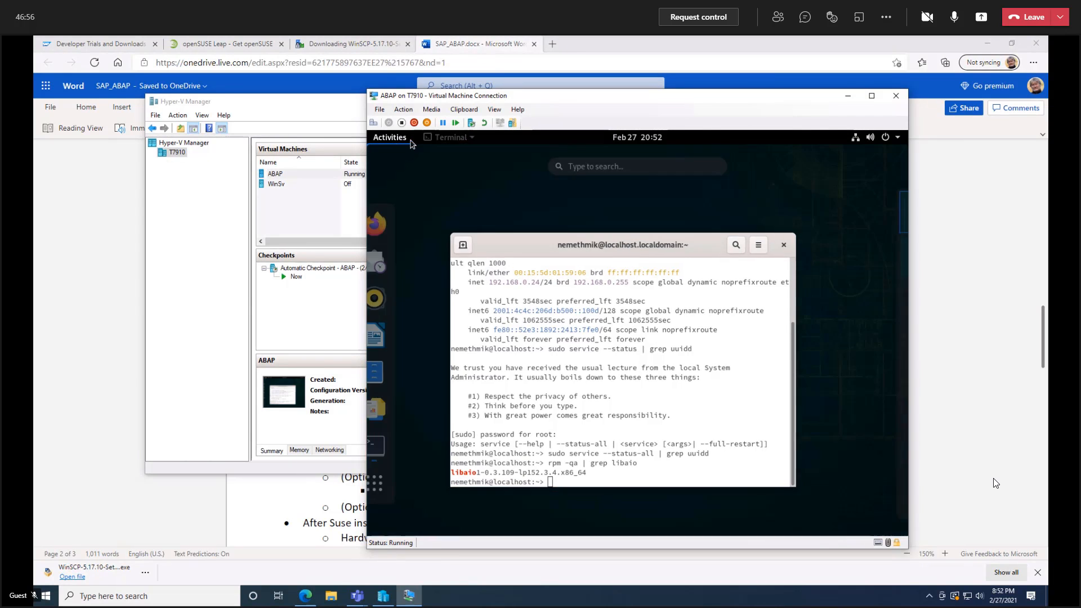
{"action": "left_click", "coordinate": [607, 168]}
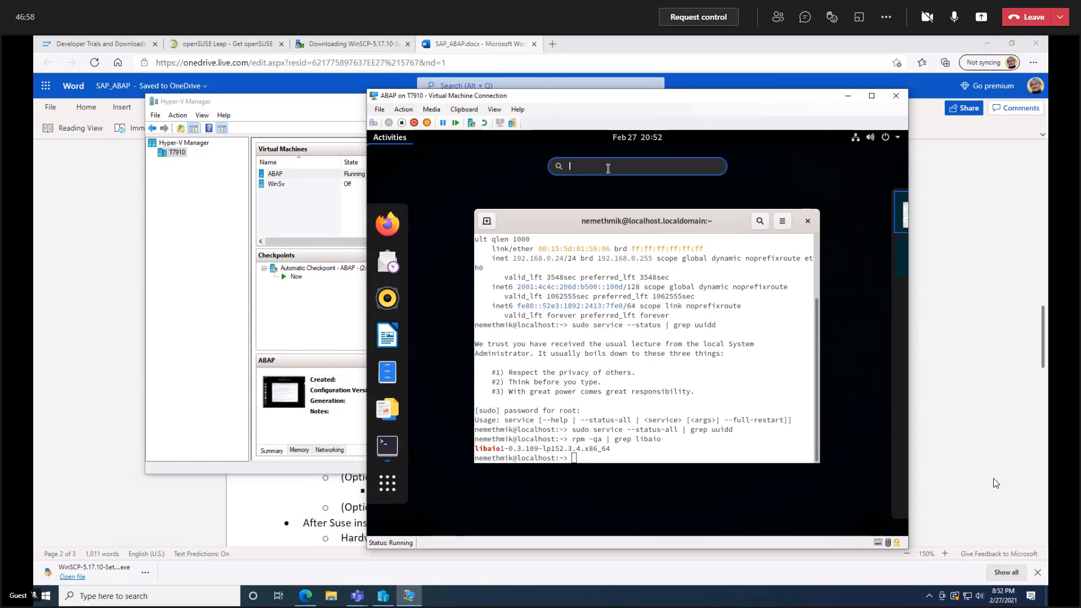
{"action": "type", "text": "Ya"}
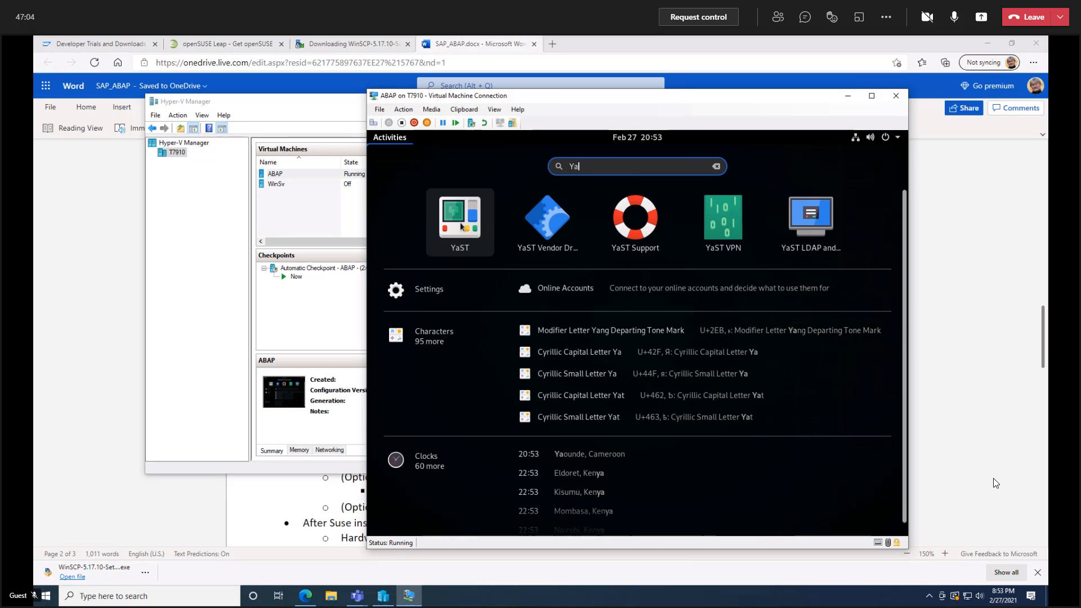
{"action": "left_click", "coordinate": [460, 227]}
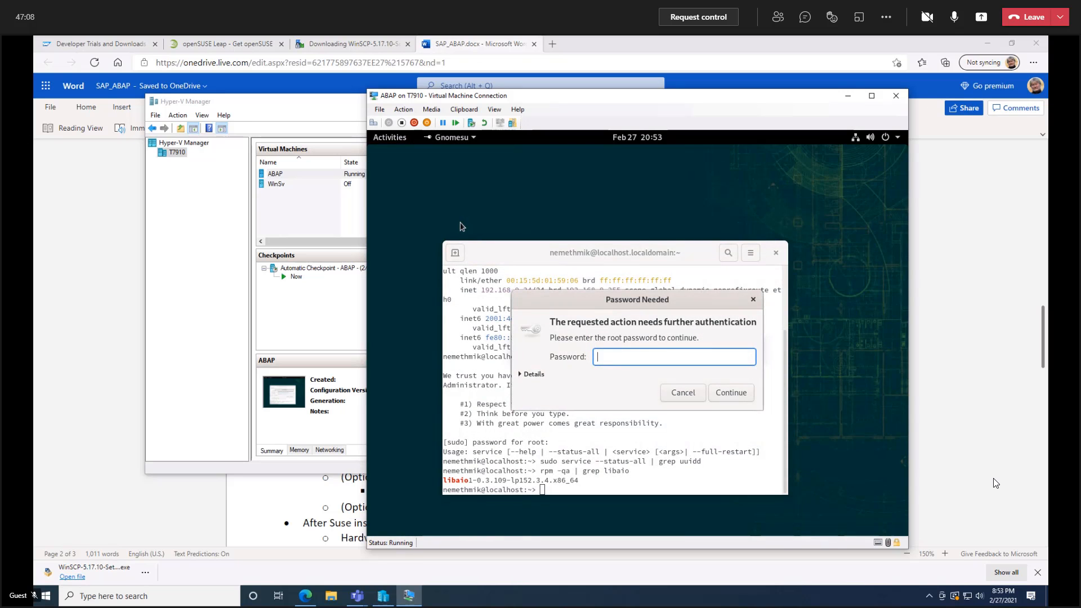
{"action": "type", "text": "●●●●●●"}
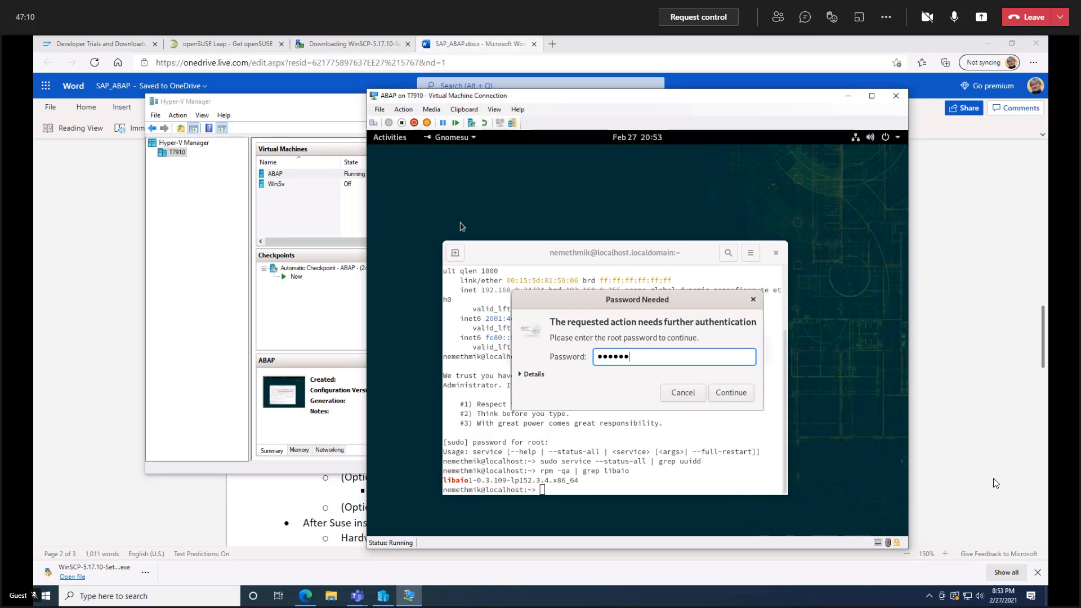
{"action": "type", "text": "●●"}
{"action": "key", "text": "Return"}
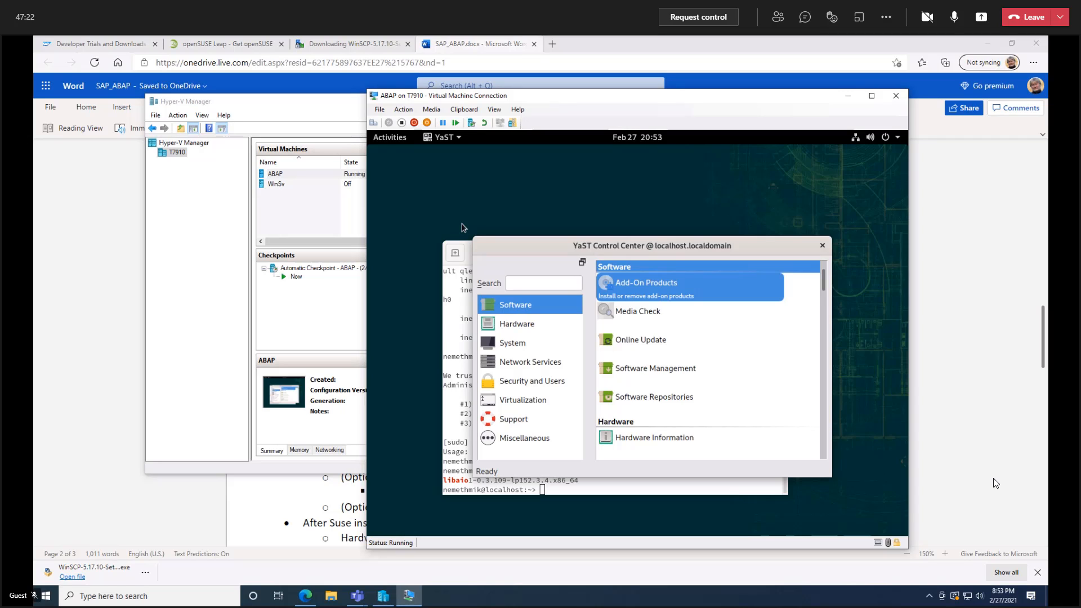
Set the system keyboard layout to English (UK) in the YaST hardware settings and accept it.
{"action": "left_click", "coordinate": [515, 329]}
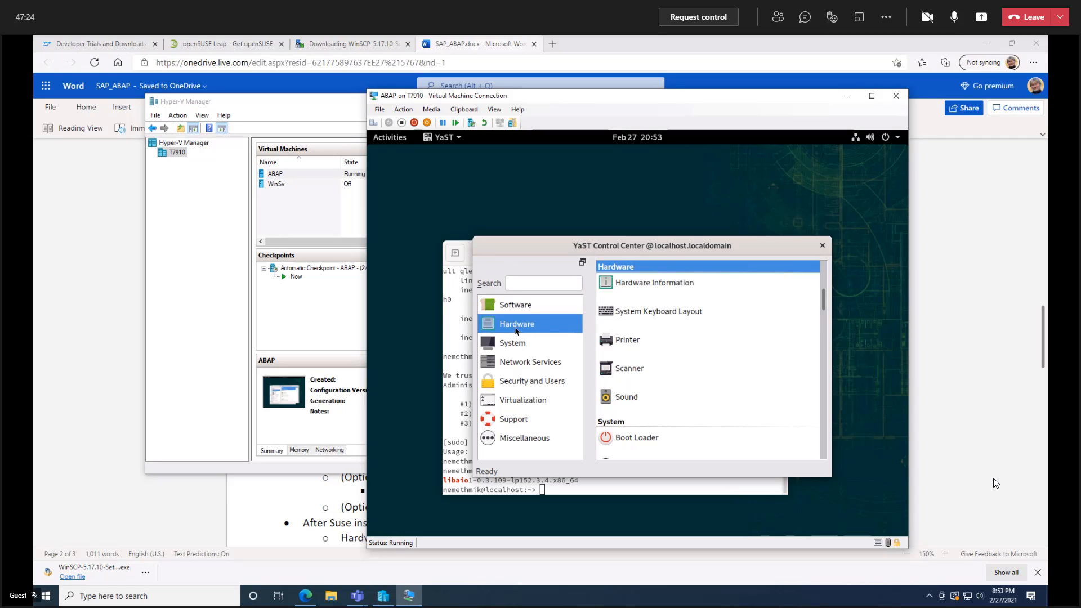
{"action": "left_click", "coordinate": [662, 310]}
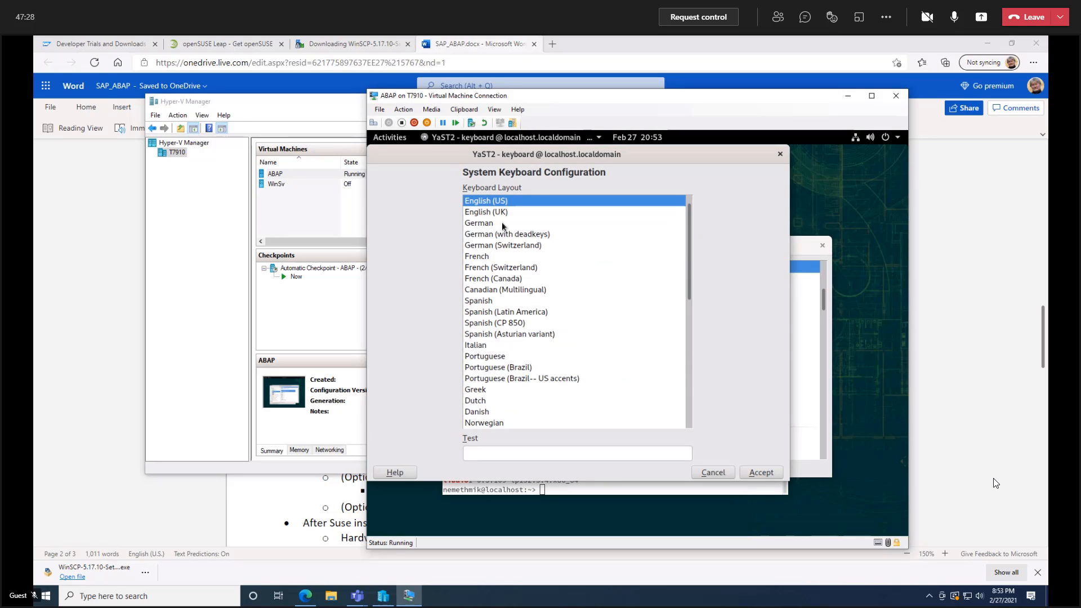
{"action": "left_click", "coordinate": [497, 212]}
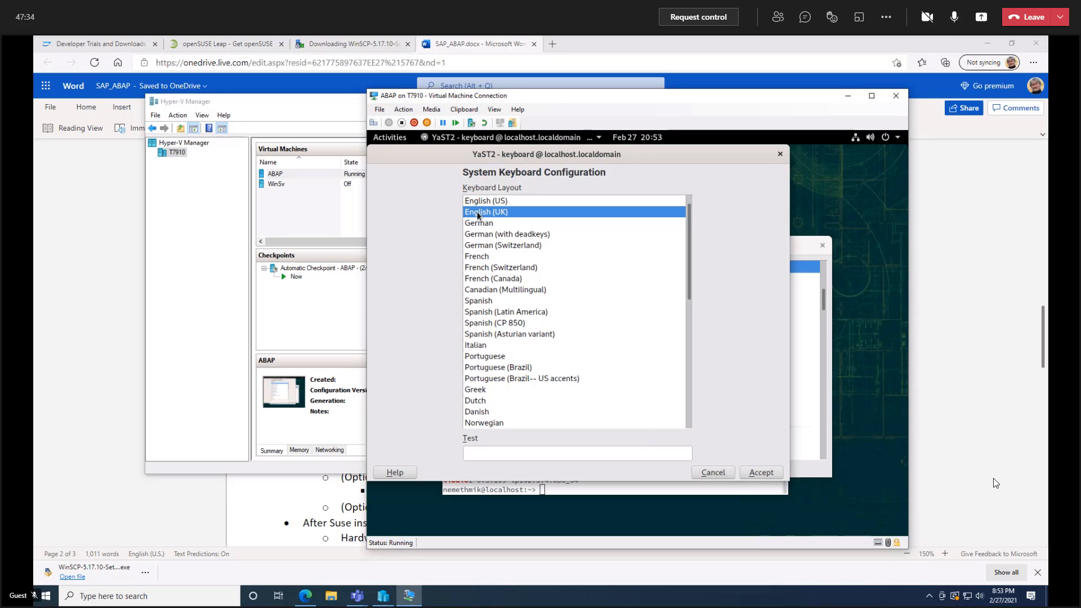
{"action": "left_click", "coordinate": [761, 472]}
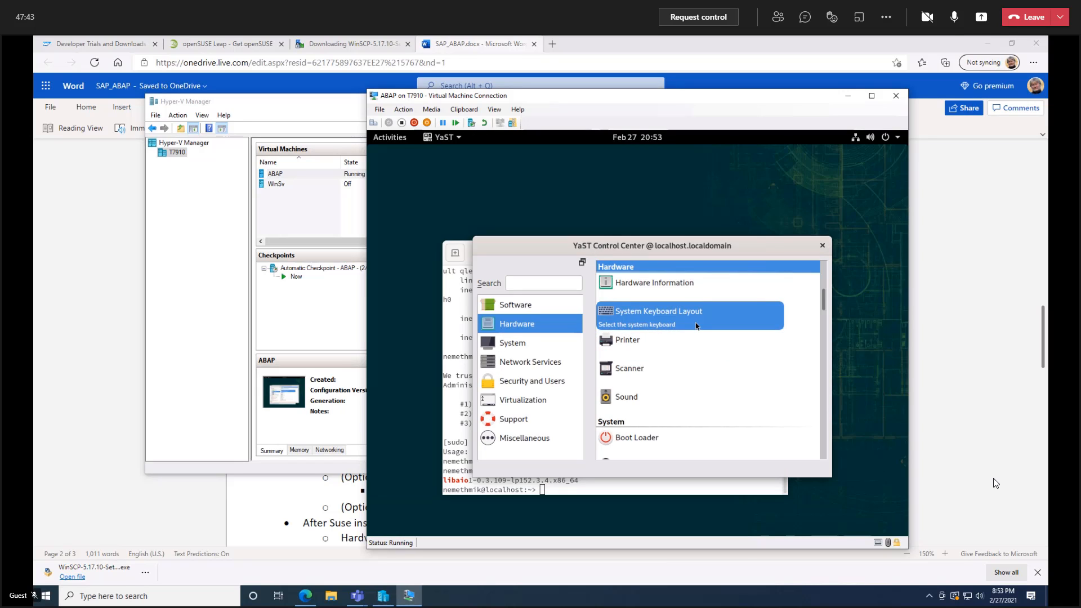
Set the static hostname to vhcalnplci in the YaST network settings, acknowledging the NetworkManager warning, and save it.
{"action": "left_click", "coordinate": [525, 344]}
{"action": "left_click", "coordinate": [656, 398]}
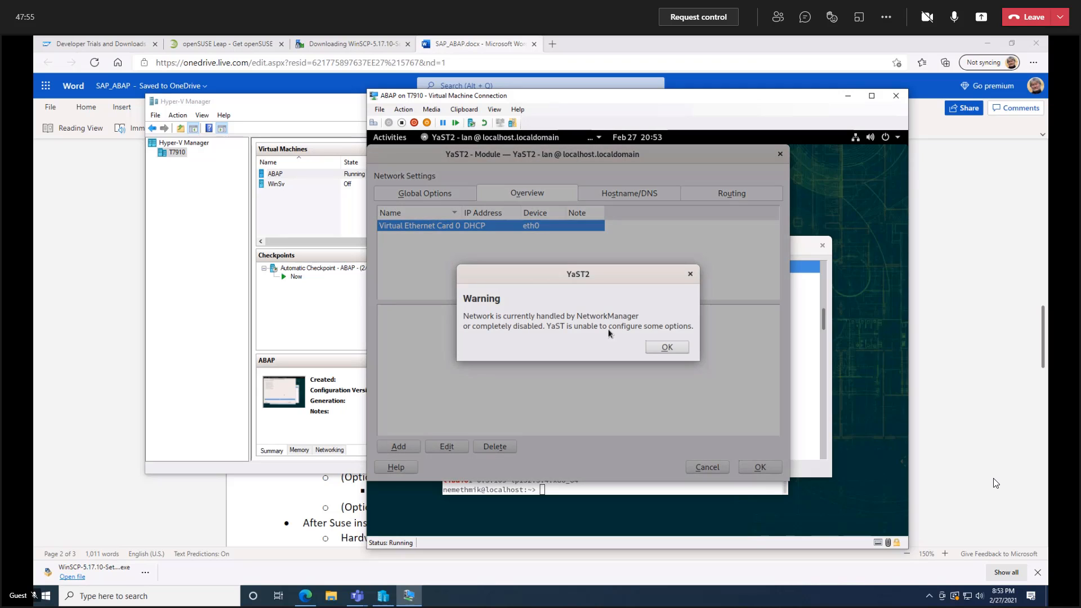
{"action": "left_click", "coordinate": [666, 347]}
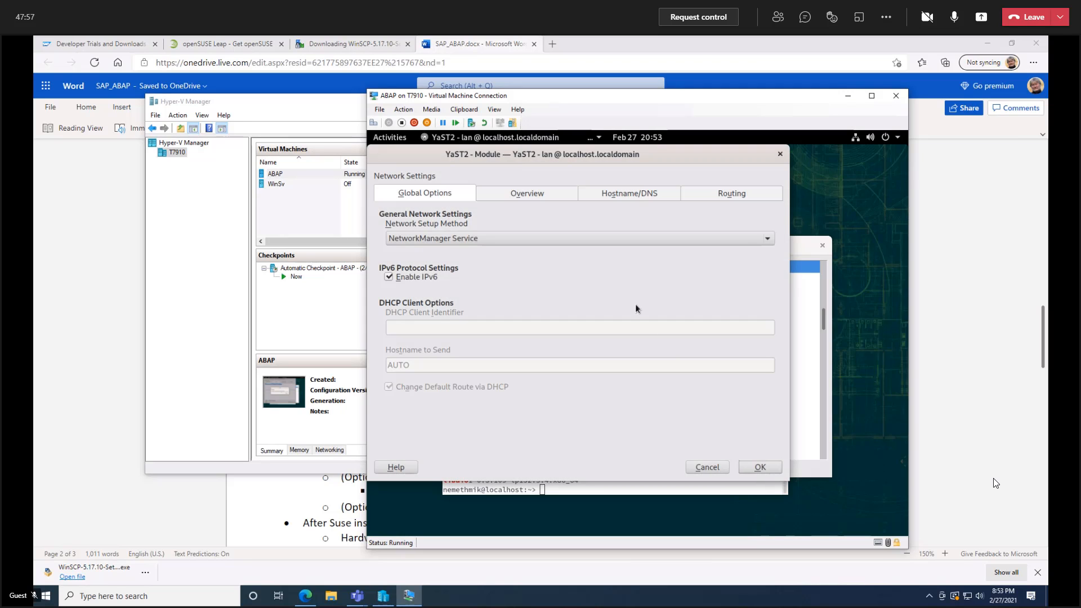
{"action": "left_click", "coordinate": [628, 194]}
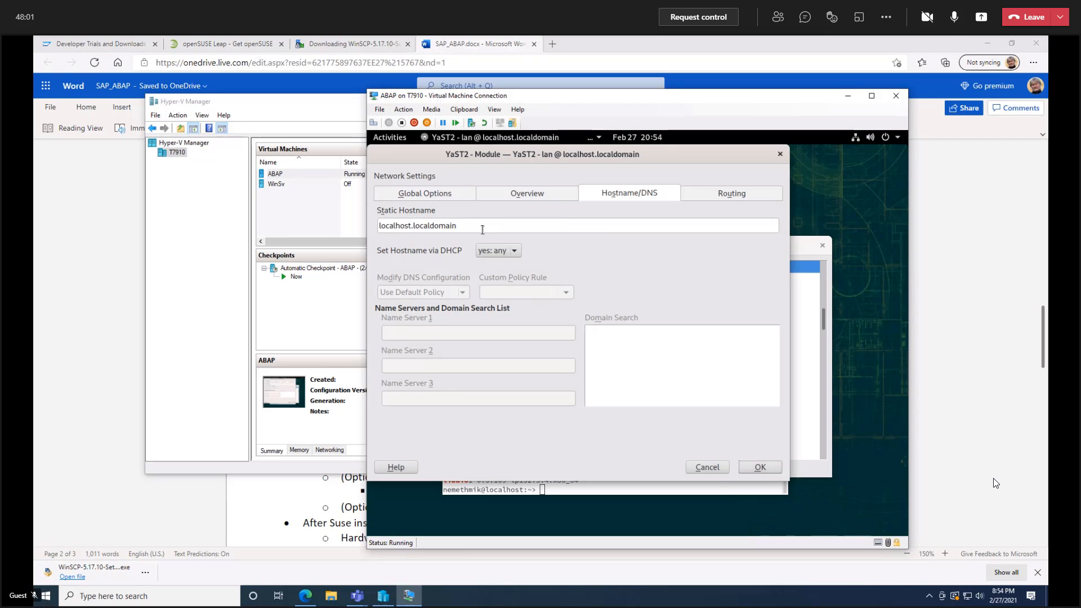
{"action": "key", "text": "shift+Left"}
{"action": "key", "text": "shift+Left"}
{"action": "key", "text": "shift+Left"}
{"action": "key", "text": "shift+Left"}
{"action": "key", "text": "shift+Left"}
{"action": "key", "text": "shift+Left"}
{"action": "key", "text": "shift+Left"}
{"action": "key", "text": "shift+Left"}
{"action": "key", "text": "shift+Left"}
{"action": "key", "text": "shift+Left"}
{"action": "key", "text": "shift+Left"}
{"action": "key", "text": "shift+Left"}
{"action": "key", "text": "shift+Left"}
{"action": "key", "text": "shift+Left"}
{"action": "key", "text": "shift+Left"}
{"action": "key", "text": "shift+Left"}
{"action": "key", "text": "shift+Left"}
{"action": "key", "text": "shift+Left"}
{"action": "key", "text": "shift+Left"}
{"action": "key", "text": "shift+Left"}
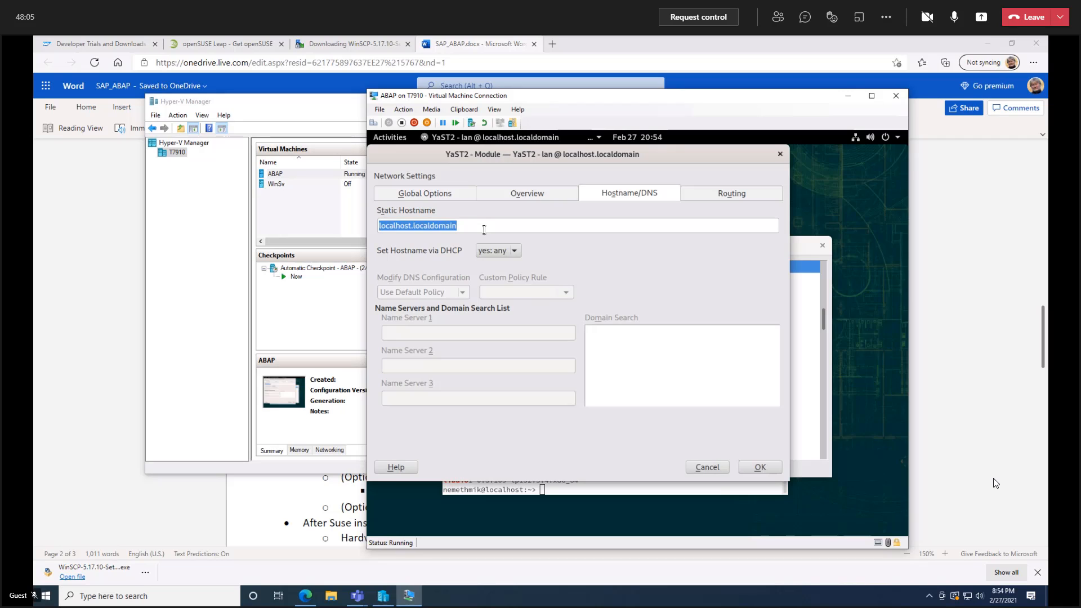
{"action": "type", "text": "v"}
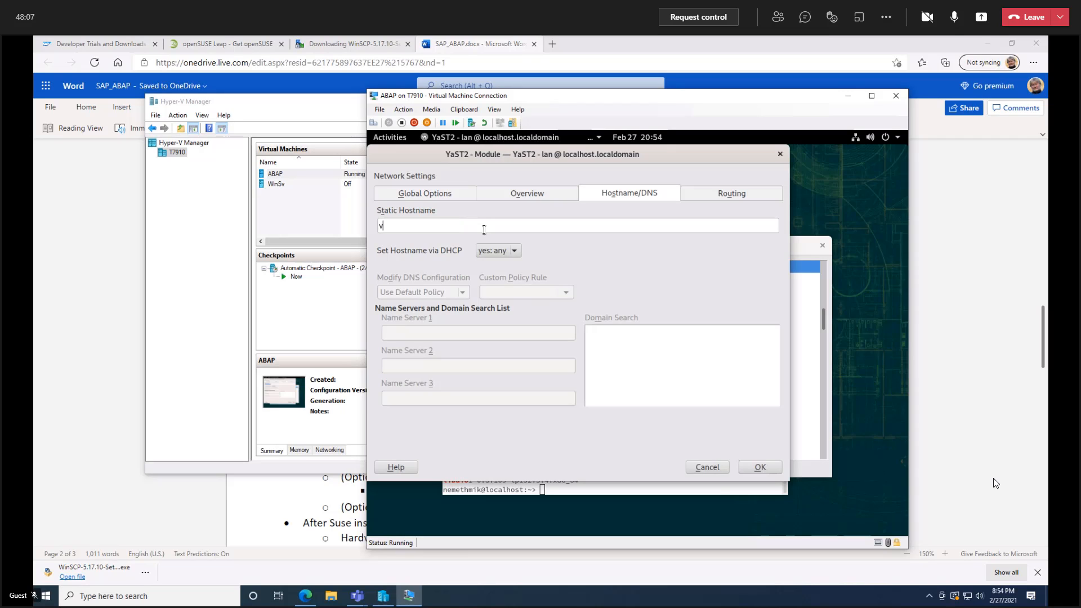
{"action": "type", "text": "hx"}
{"action": "key", "text": "BackSpace"}
{"action": "type", "text": "calnplci"}
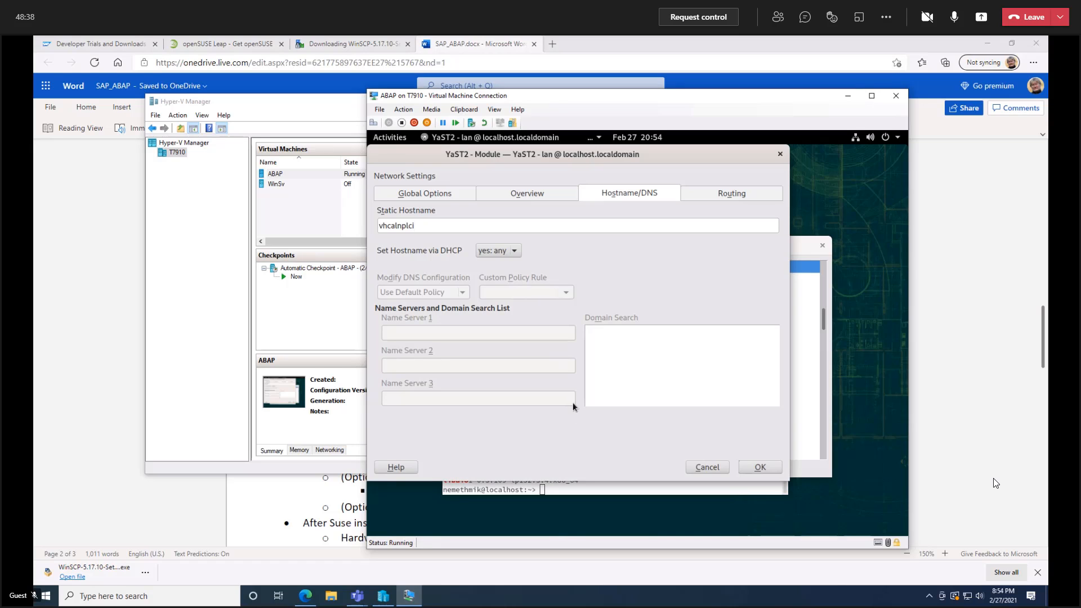
{"action": "left_click", "coordinate": [757, 467]}
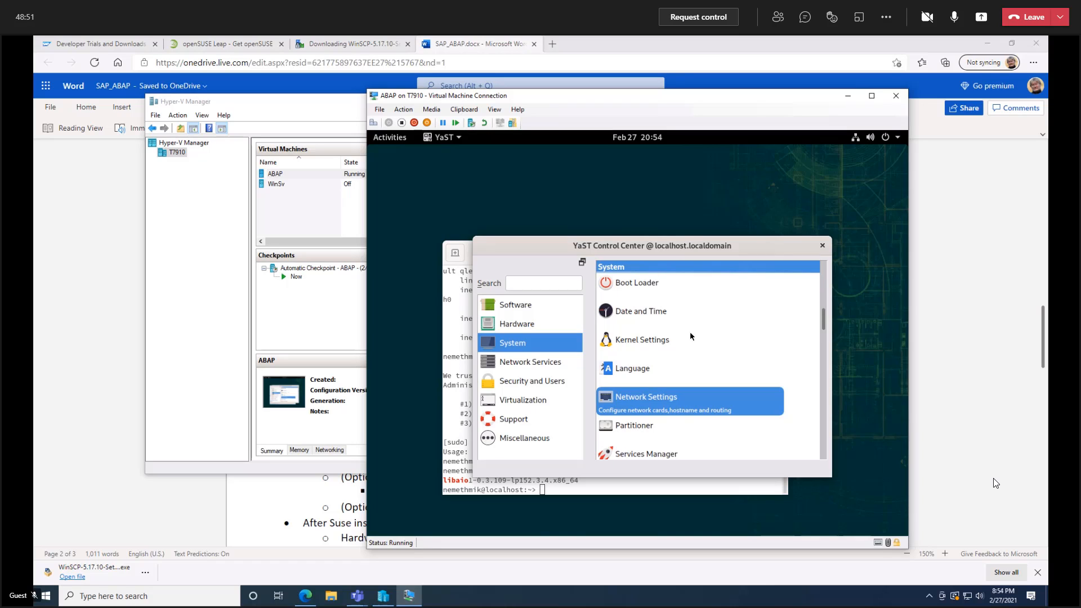
Add a host entry in the YaST host configuration mapping IP address 192.168.0.24 to hostname vhcalnplci.
{"action": "left_click", "coordinate": [547, 366]}
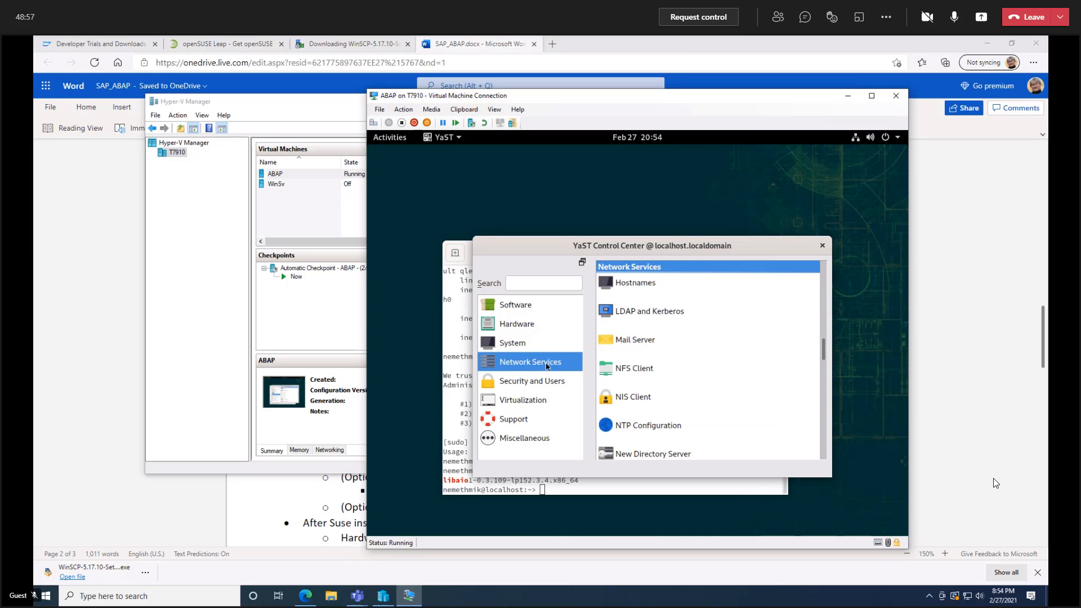
{"action": "left_click", "coordinate": [648, 287]}
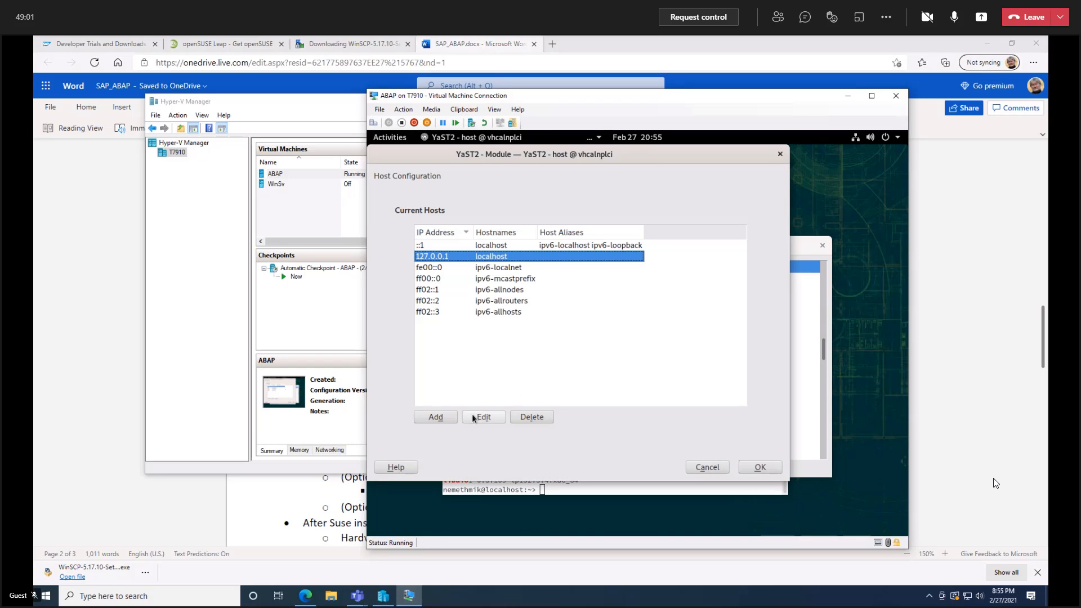
{"action": "left_click", "coordinate": [438, 414]}
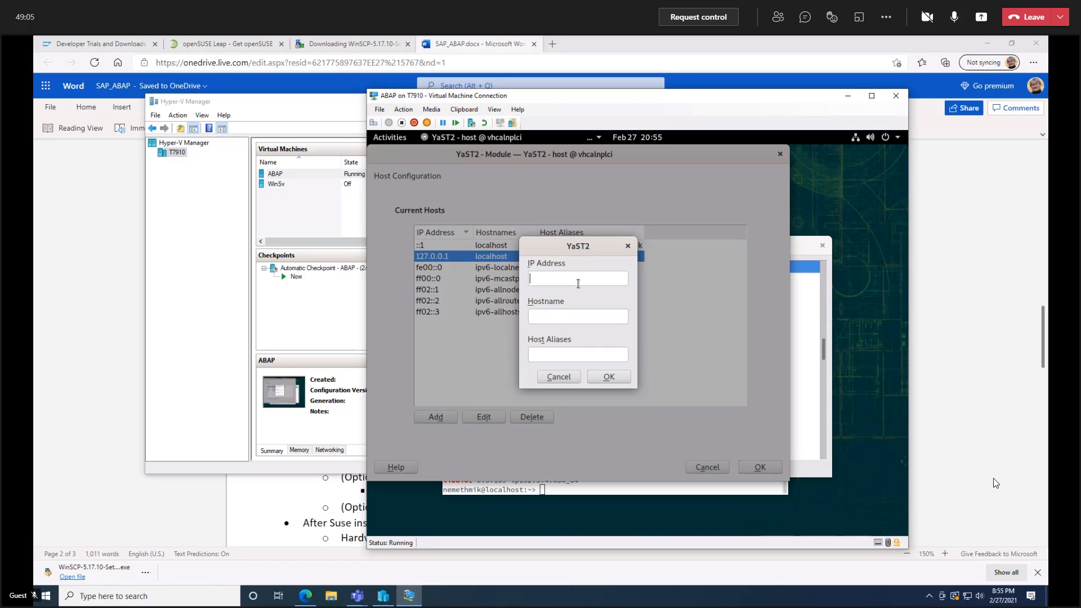
{"action": "type", "text": "192.168.0.24"}
{"action": "left_click", "coordinate": [577, 319]}
{"action": "type", "text": "vhcalnplci"}
{"action": "left_click", "coordinate": [619, 377]}
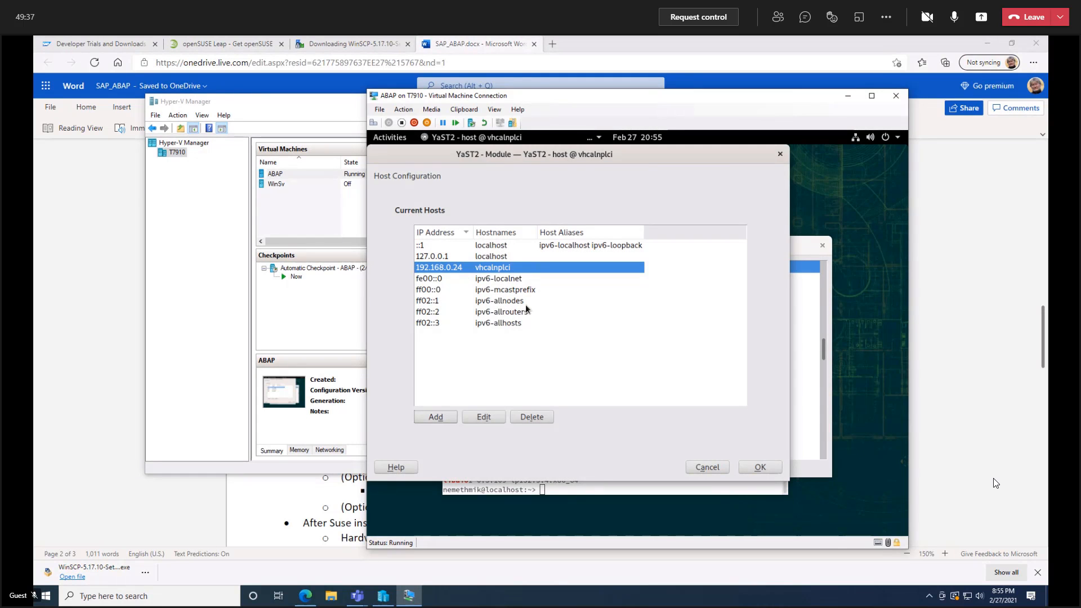
Save the host configuration, and find and install the unrar package through YaST Online Update.
{"action": "left_click", "coordinate": [757, 467]}
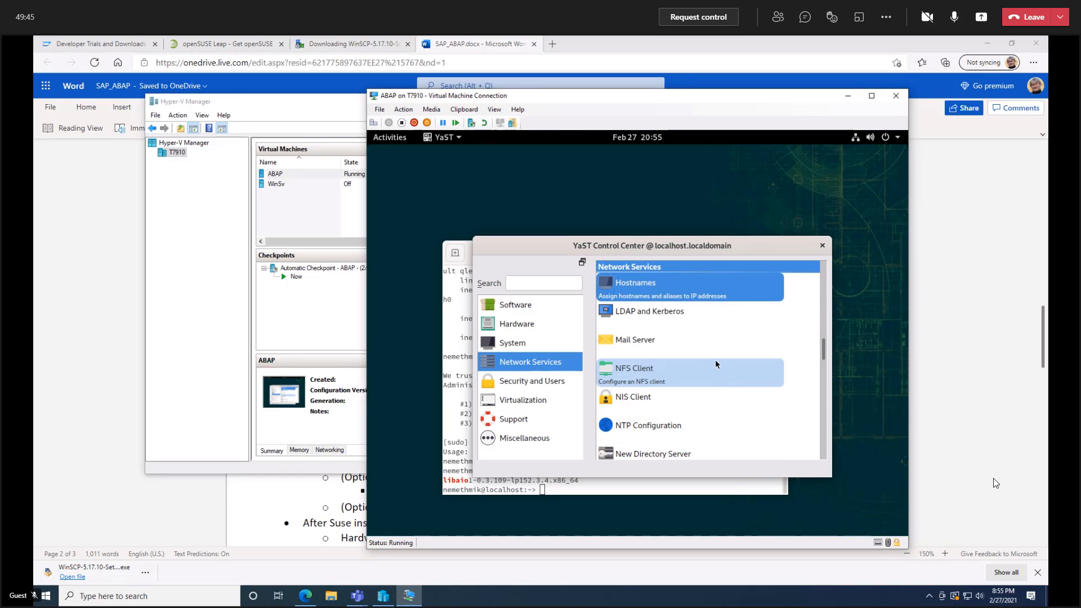
{"action": "left_click", "coordinate": [522, 308]}
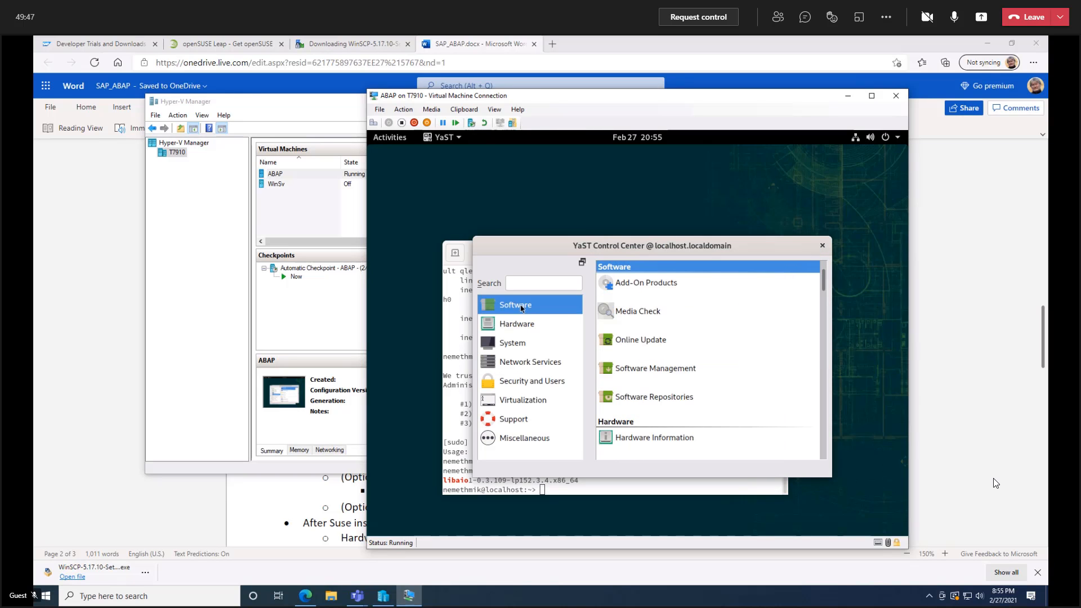
{"action": "left_click", "coordinate": [648, 341]}
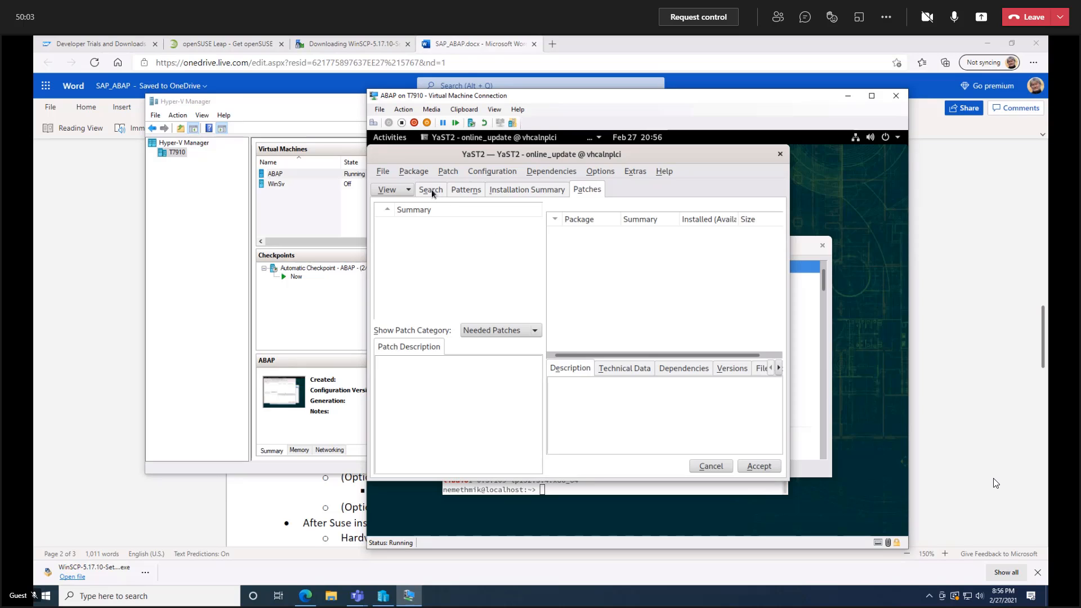
{"action": "left_click", "coordinate": [432, 190]}
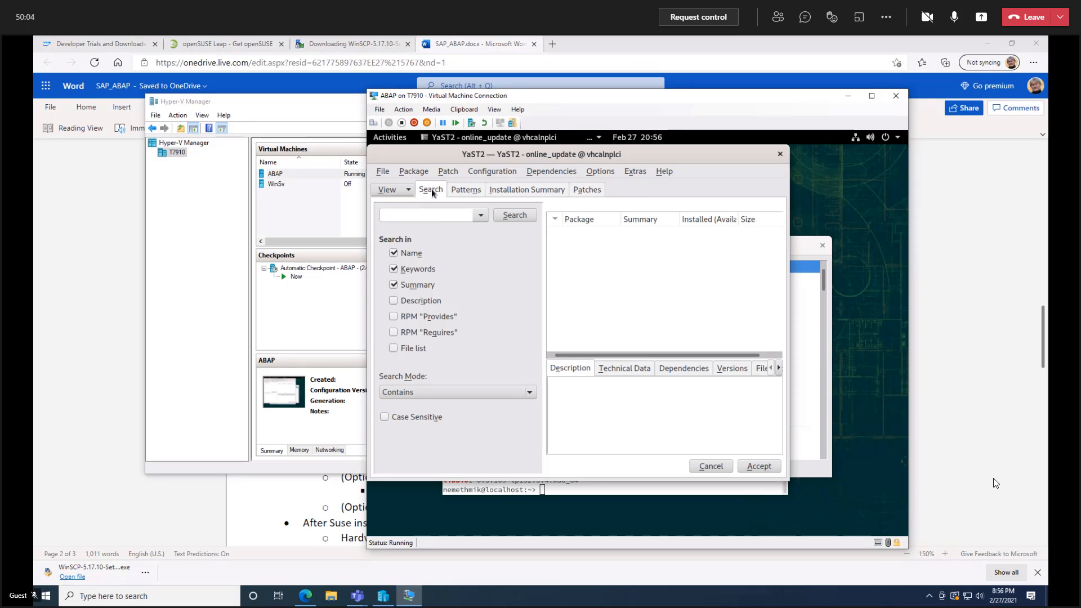
{"action": "left_click", "coordinate": [436, 216]}
{"action": "type", "text": "unrar"}
{"action": "key", "text": "Return"}
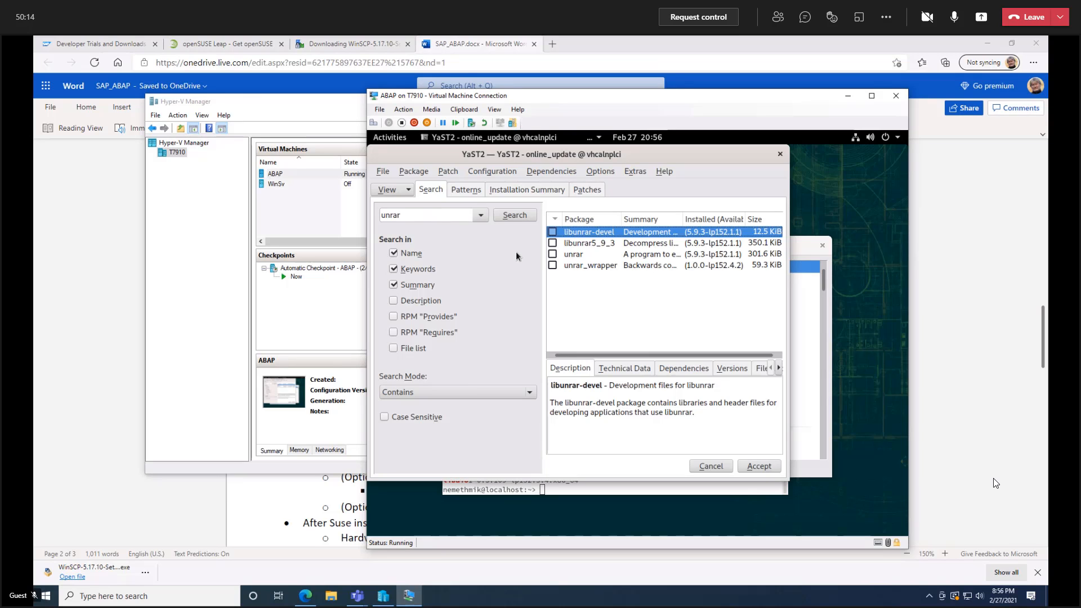
{"action": "left_click", "coordinate": [553, 255]}
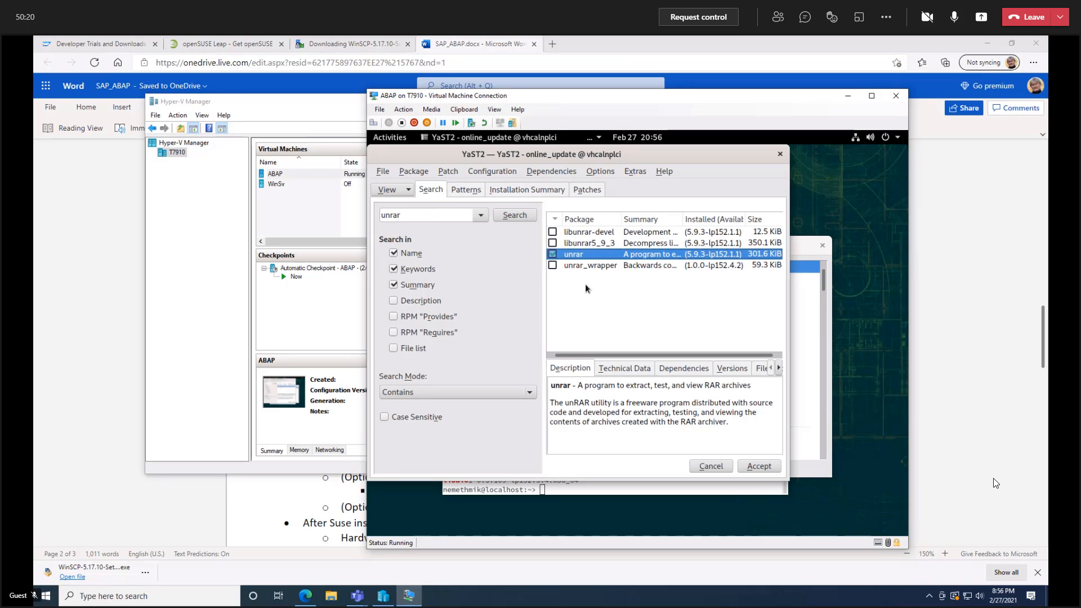
{"action": "left_click", "coordinate": [752, 465]}
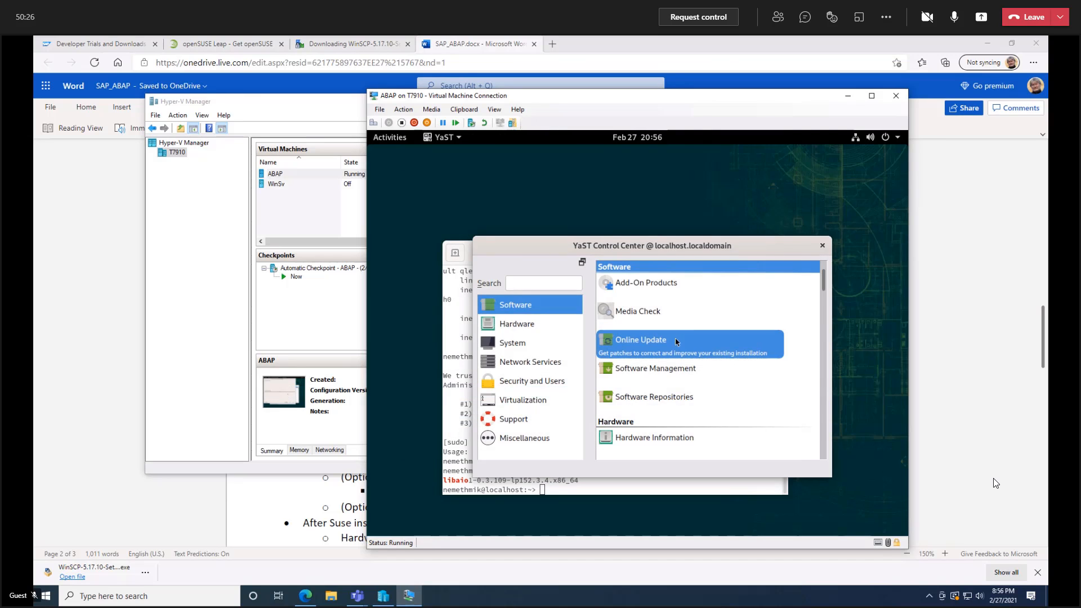
Install the uuidd package through YaST Online Update, accepting its dependency changes, and check the uuidd service status in the terminal.
{"action": "left_click", "coordinate": [680, 343]}
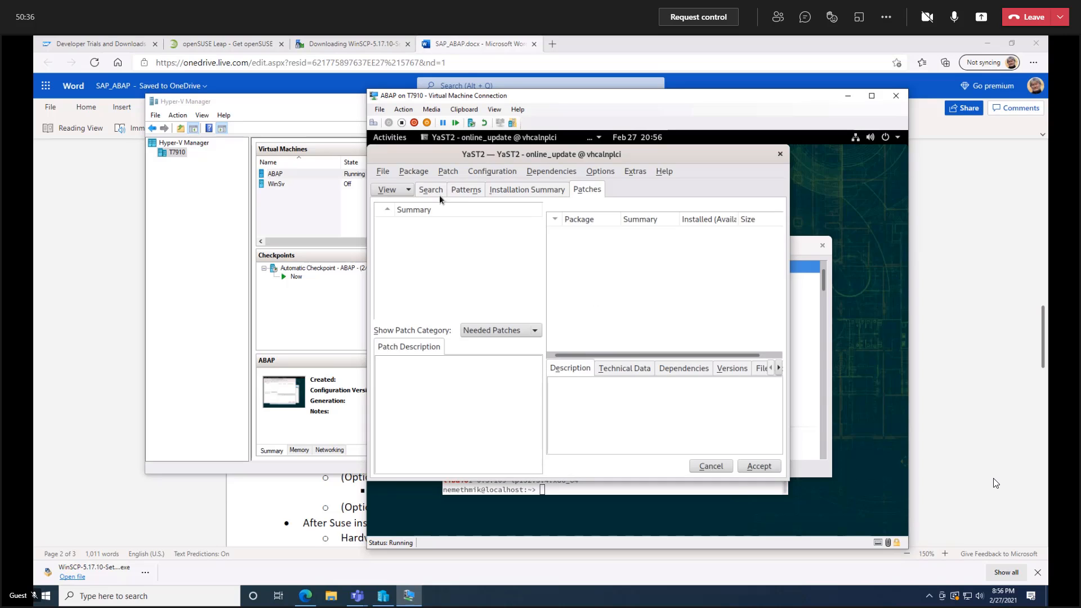
{"action": "left_click", "coordinate": [441, 192]}
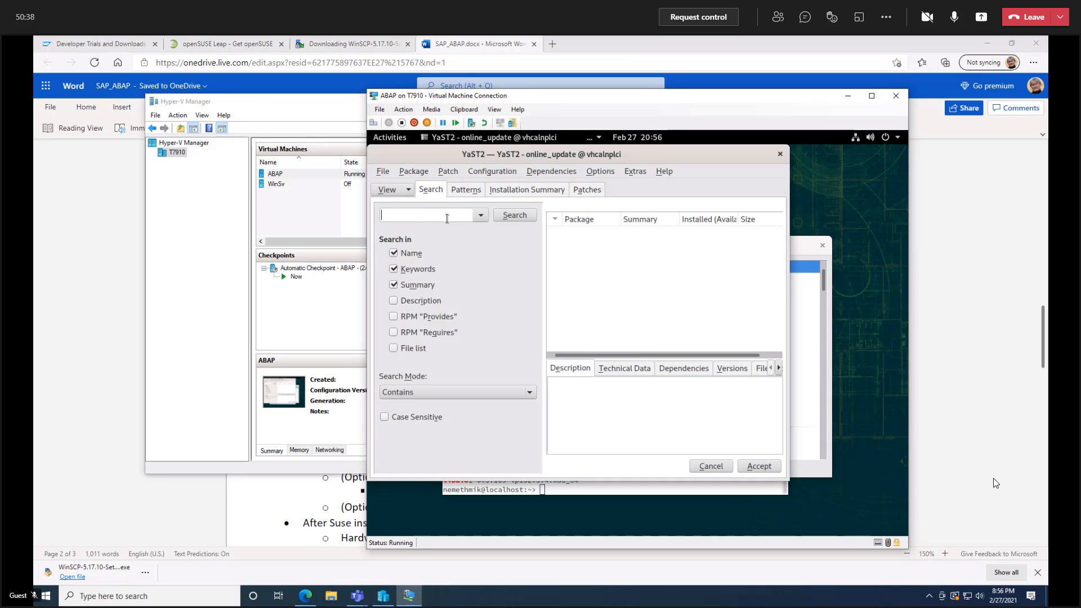
{"action": "type", "text": "uuidd"}
{"action": "key", "text": "Return"}
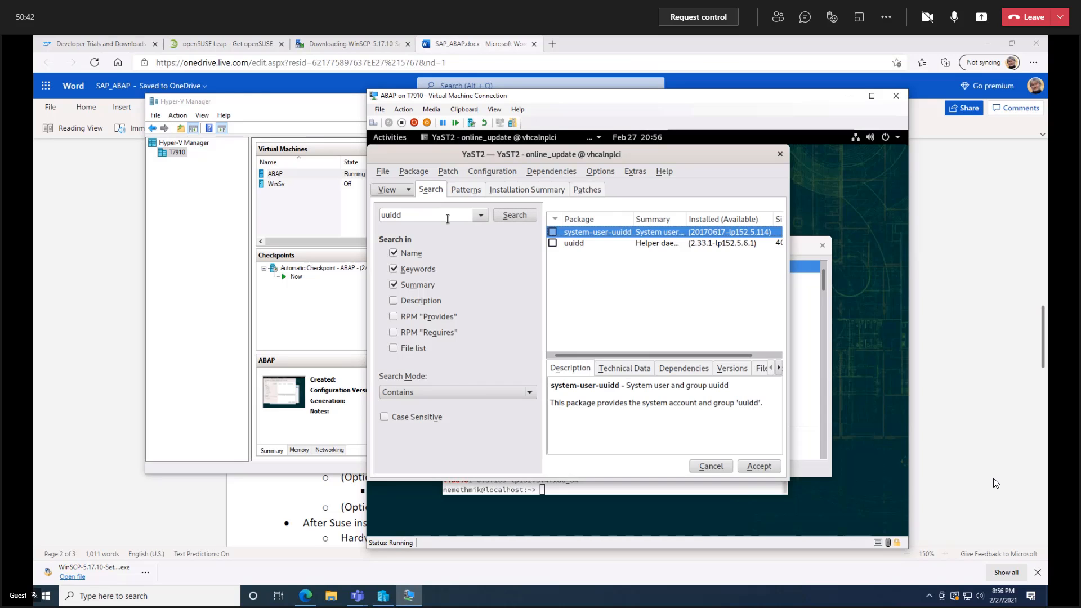
{"action": "left_click", "coordinate": [552, 244]}
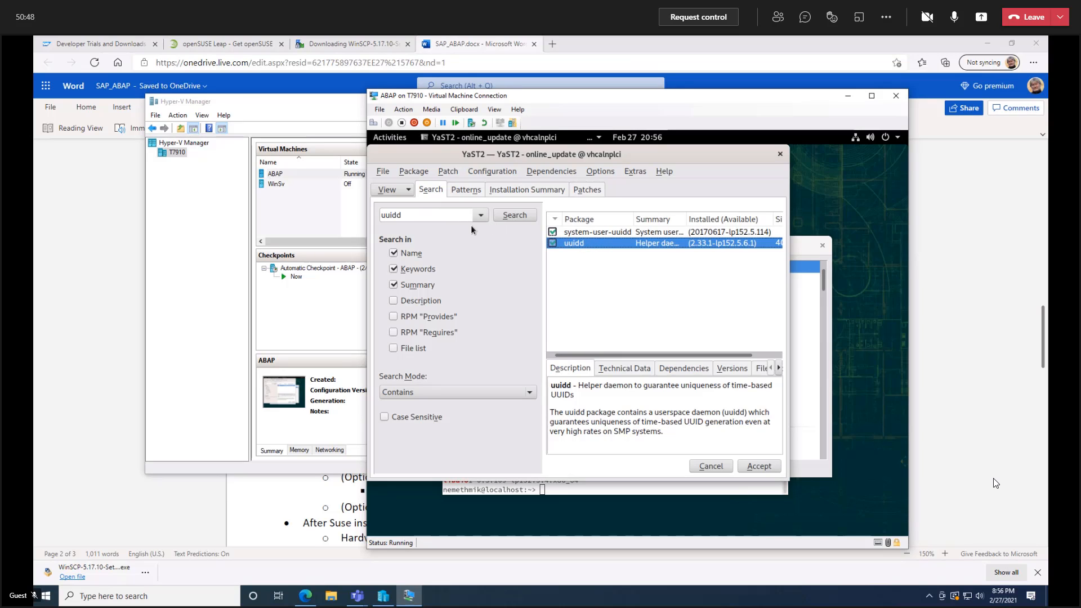
{"action": "left_click", "coordinate": [757, 467]}
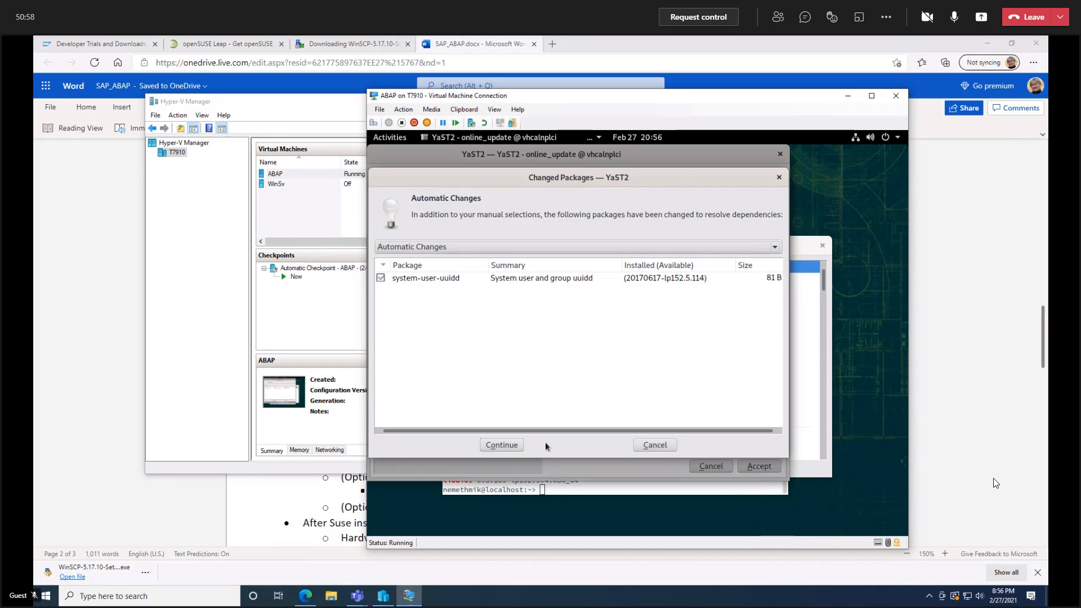
{"action": "left_click", "coordinate": [502, 446]}
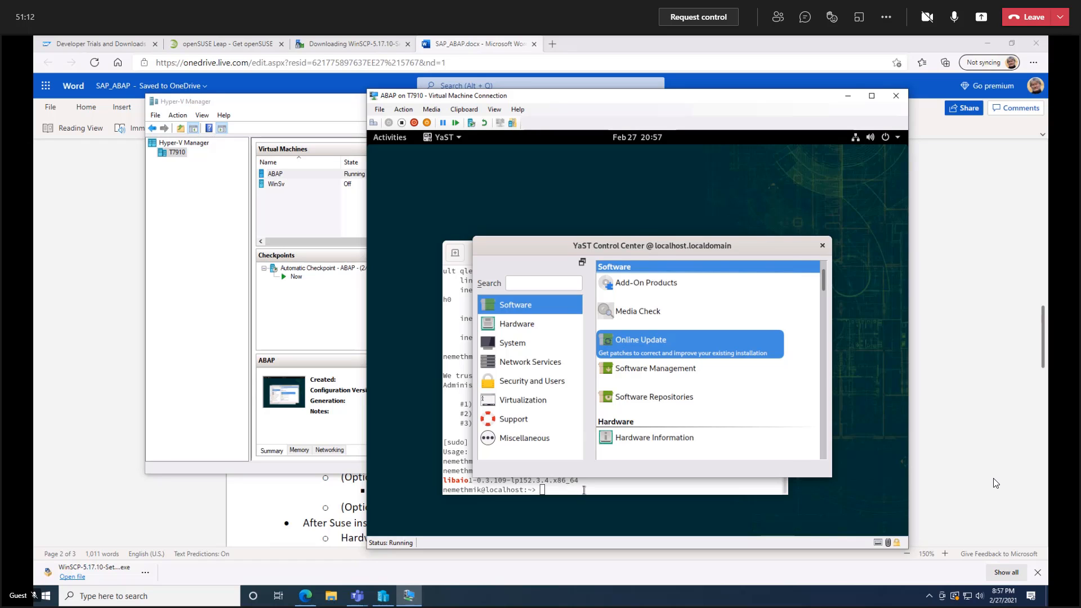
{"action": "left_click", "coordinate": [584, 490]}
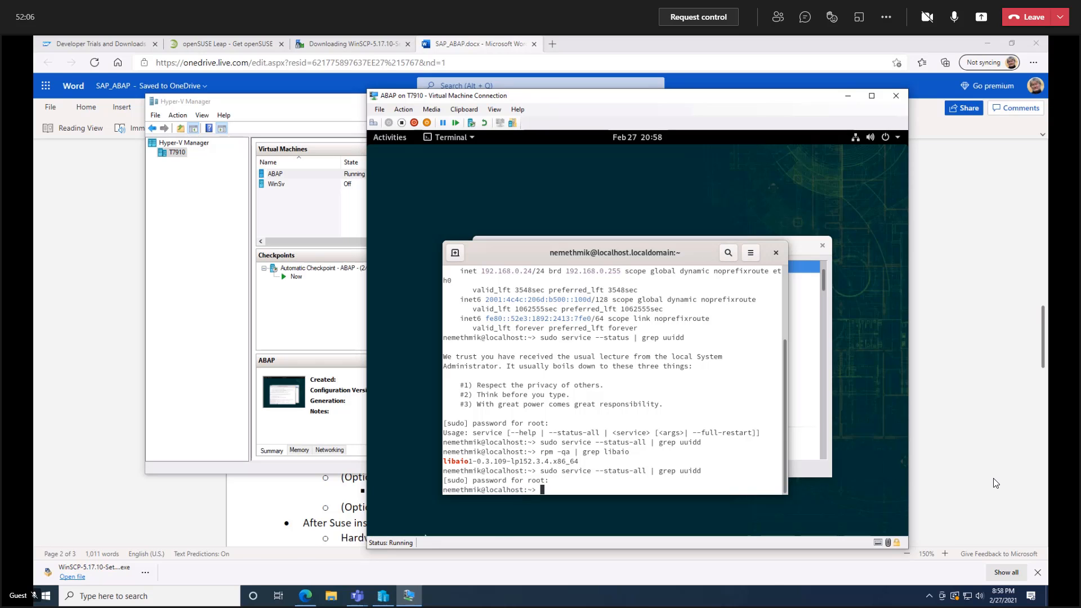
Switch to WinSCP on the Windows host and set the new SFTP session's host name to 192.168.0.24.
{"action": "left_click", "coordinate": [183, 597]}
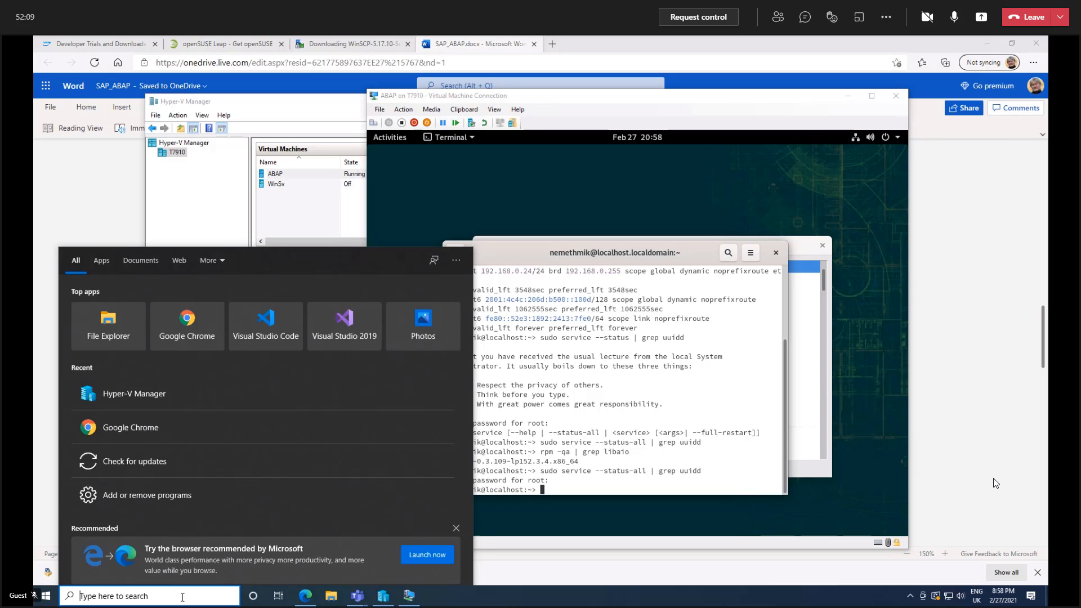
{"action": "type", "text": "win"}
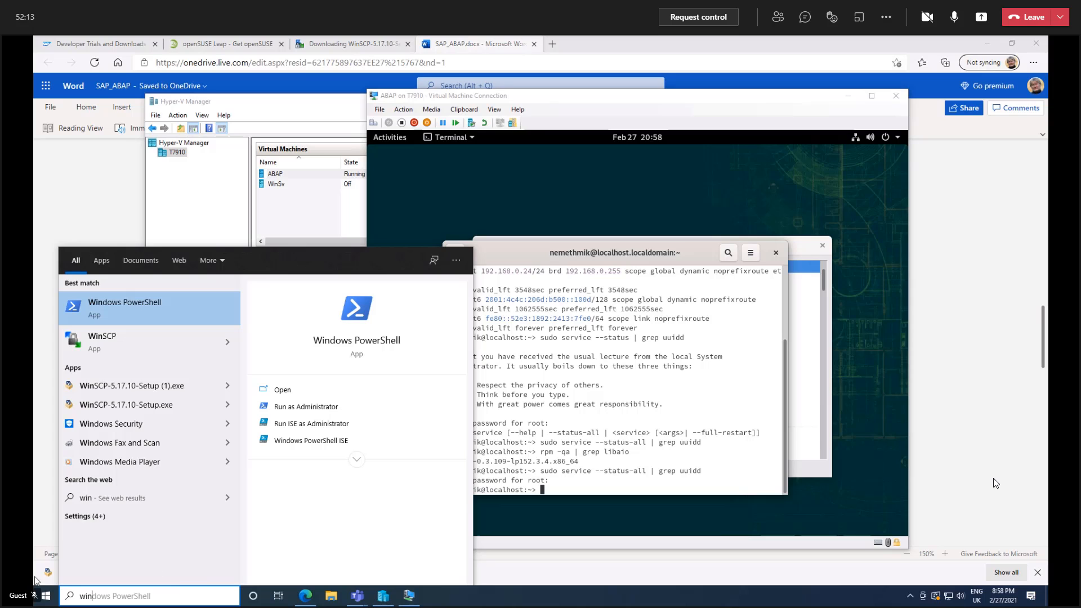
{"action": "left_click", "coordinate": [101, 345]}
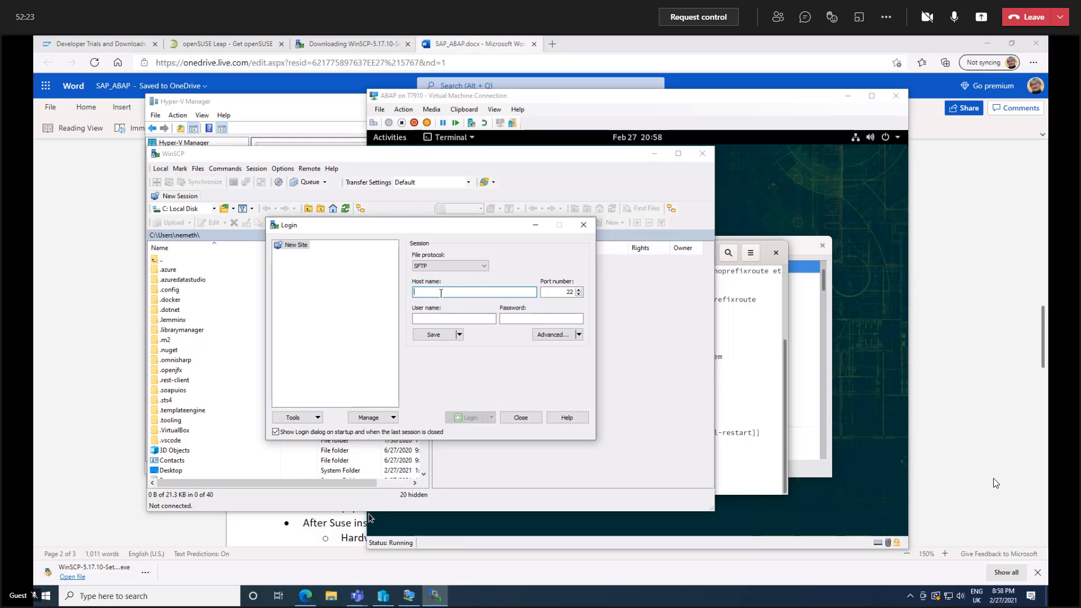
{"action": "type", "text": "92."}
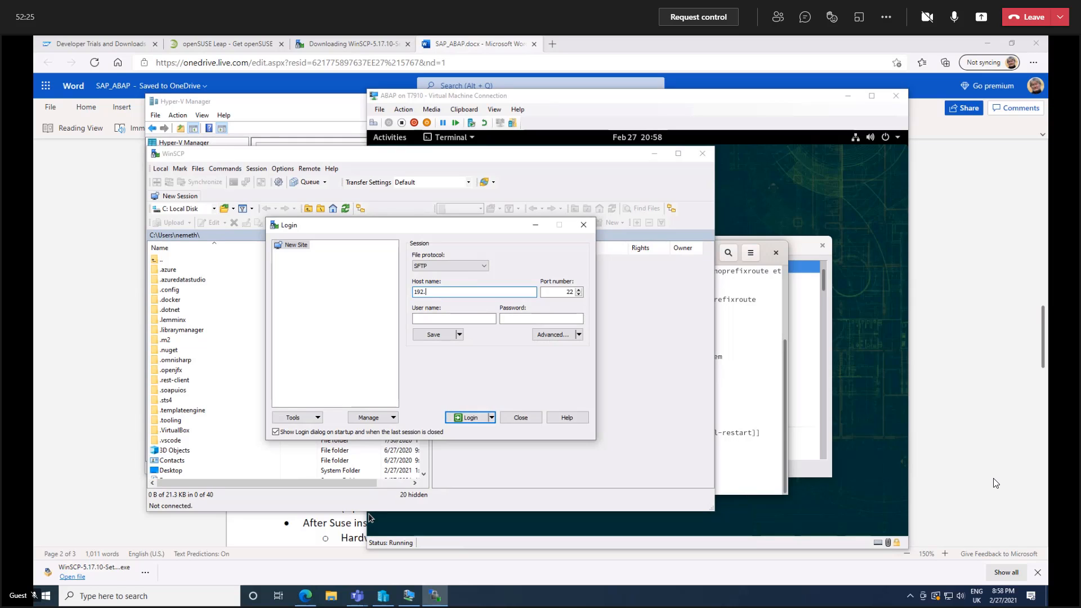
{"action": "type", "text": "168.0.24"}
Enter the Linux account's user name and password for the new SFTP session.
{"action": "left_click", "coordinate": [457, 319]}
{"action": "type", "text": "nemet"}
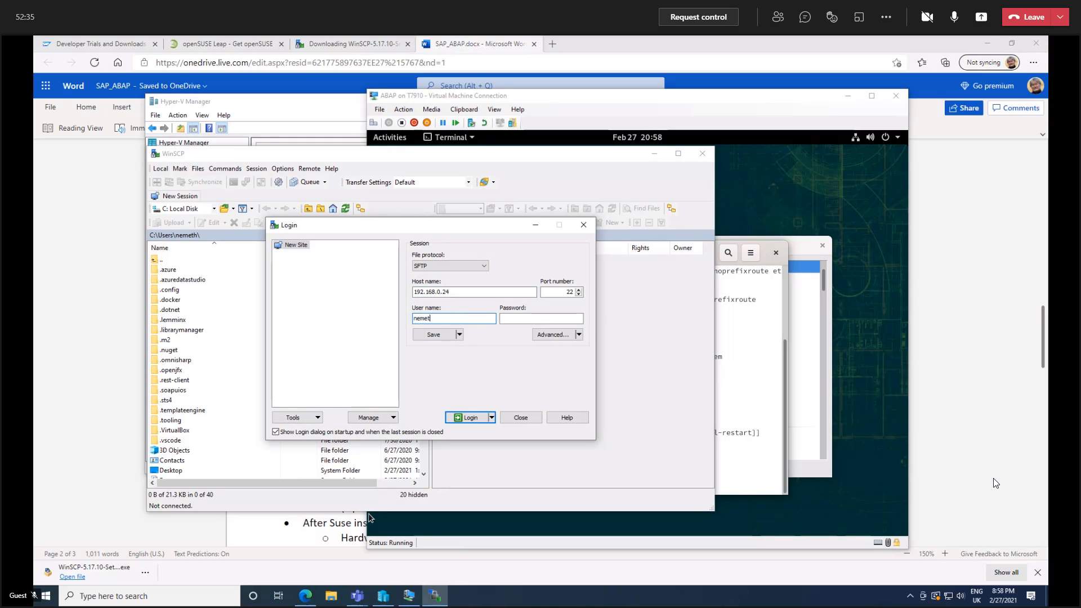
{"action": "type", "text": "hmik"}
{"action": "key", "text": "Tab"}
{"action": "type", "text": "••"}
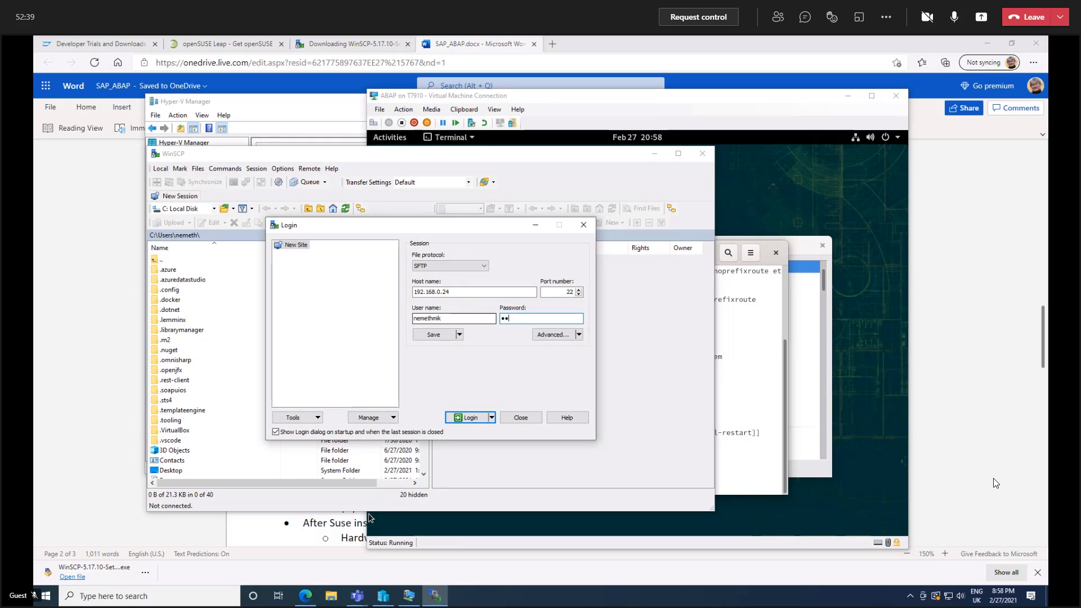
{"action": "type", "text": "•••••"}
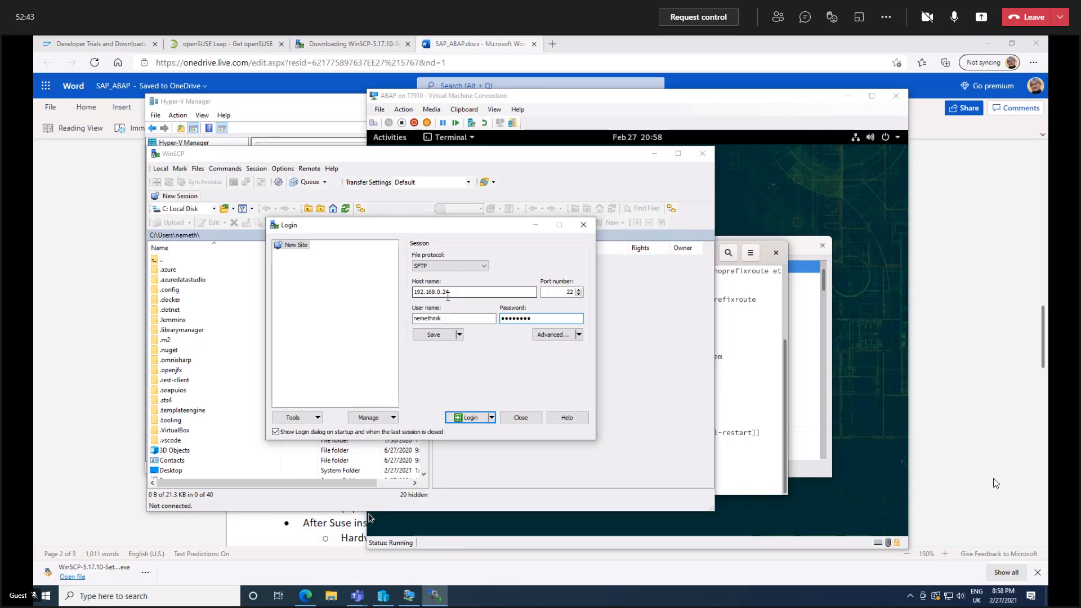
Save the session as site SuseVM with its password stored, and log in, trusting the server's host key.
{"action": "left_click", "coordinate": [433, 336]}
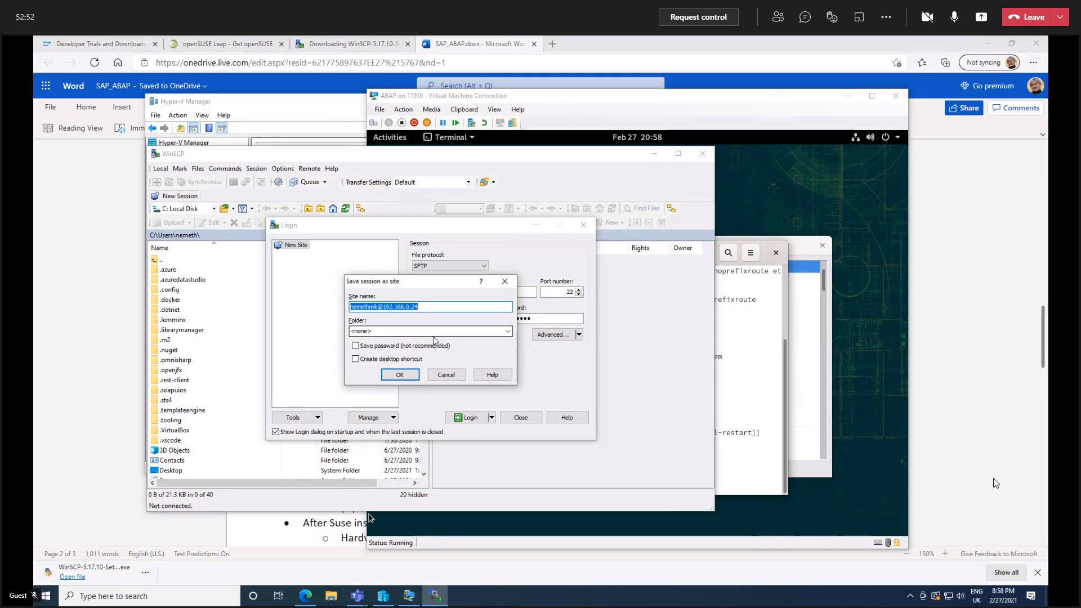
{"action": "type", "text": "SuseVM"}
{"action": "left_click", "coordinate": [355, 345]}
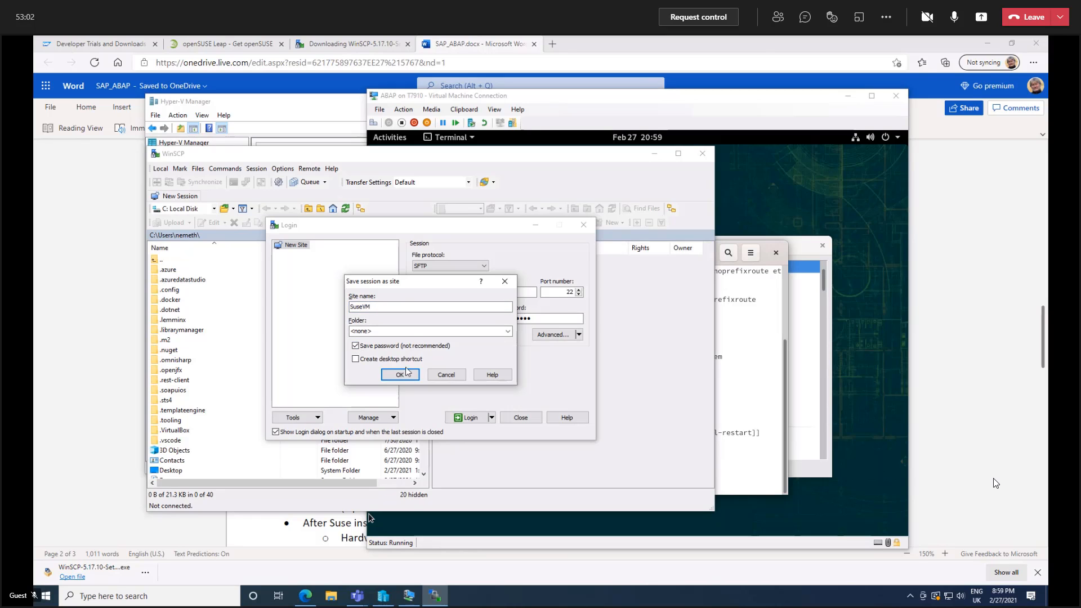
{"action": "left_click", "coordinate": [400, 374]}
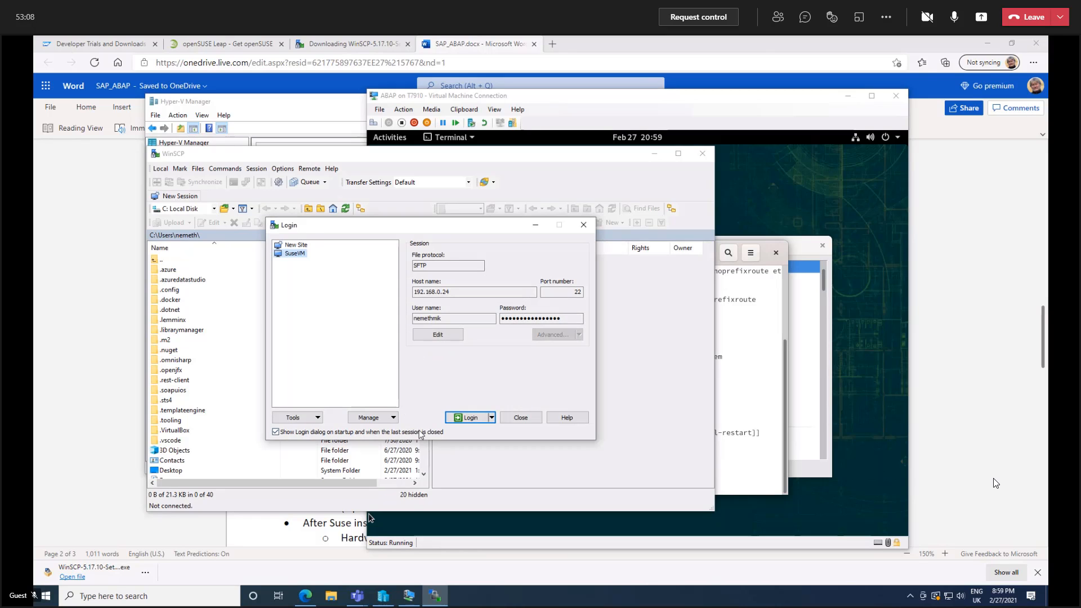
{"action": "left_click", "coordinate": [469, 419]}
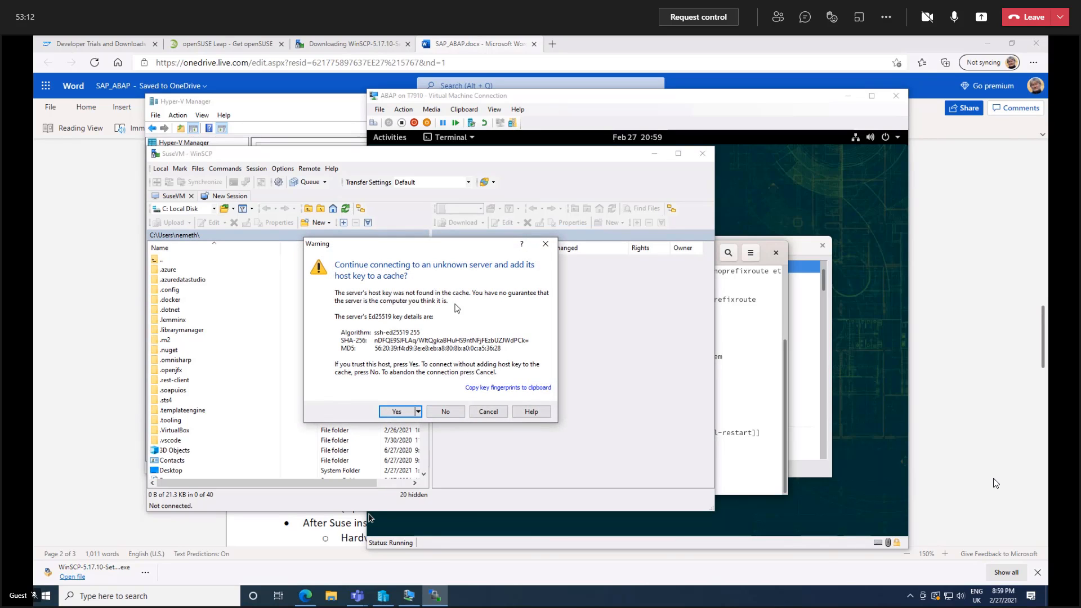
{"action": "left_click", "coordinate": [397, 414]}
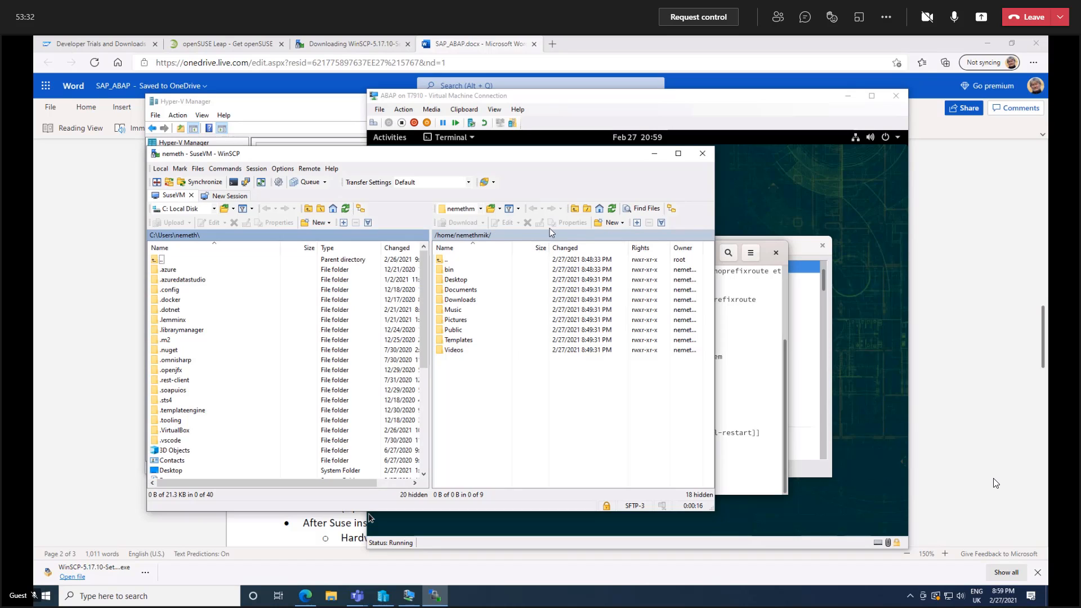
Create a folder named abap in the remote home directory and open it.
{"action": "left_click", "coordinate": [621, 224]}
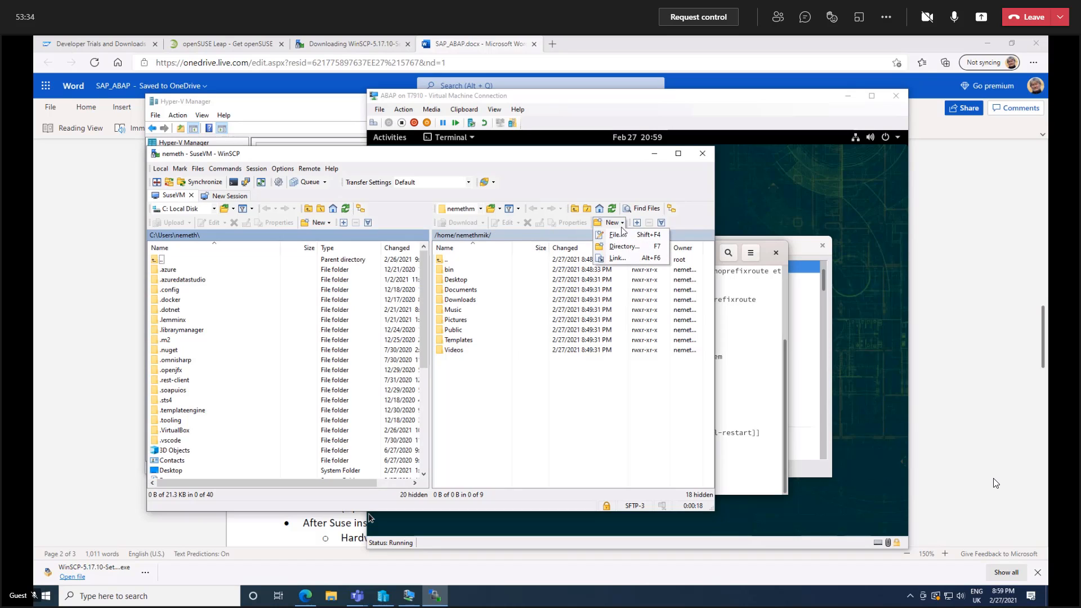
{"action": "left_click", "coordinate": [620, 248]}
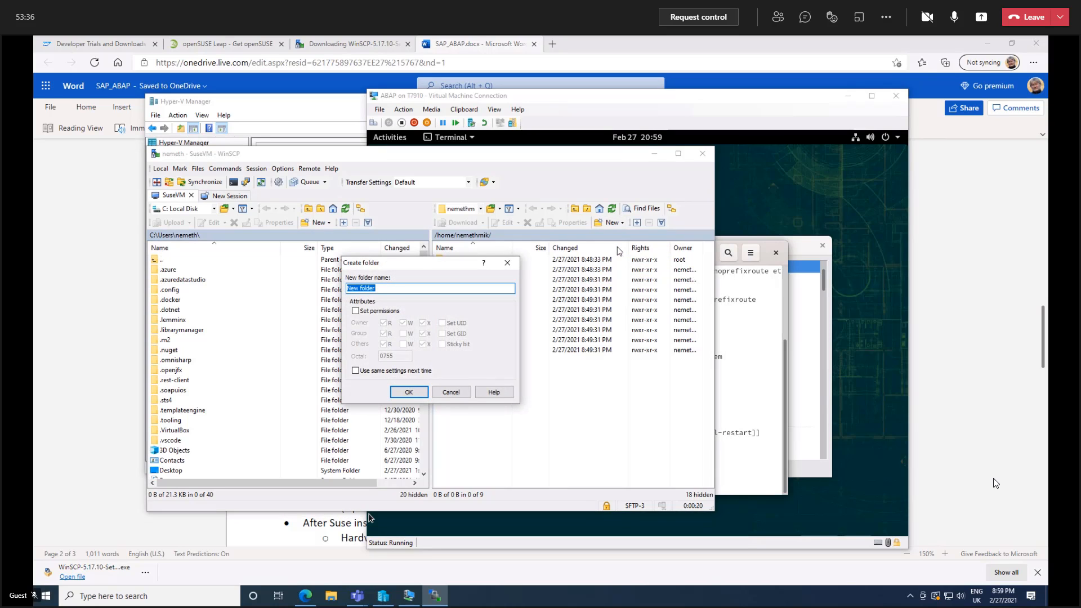
{"action": "type", "text": "abap"}
{"action": "key", "text": "Return"}
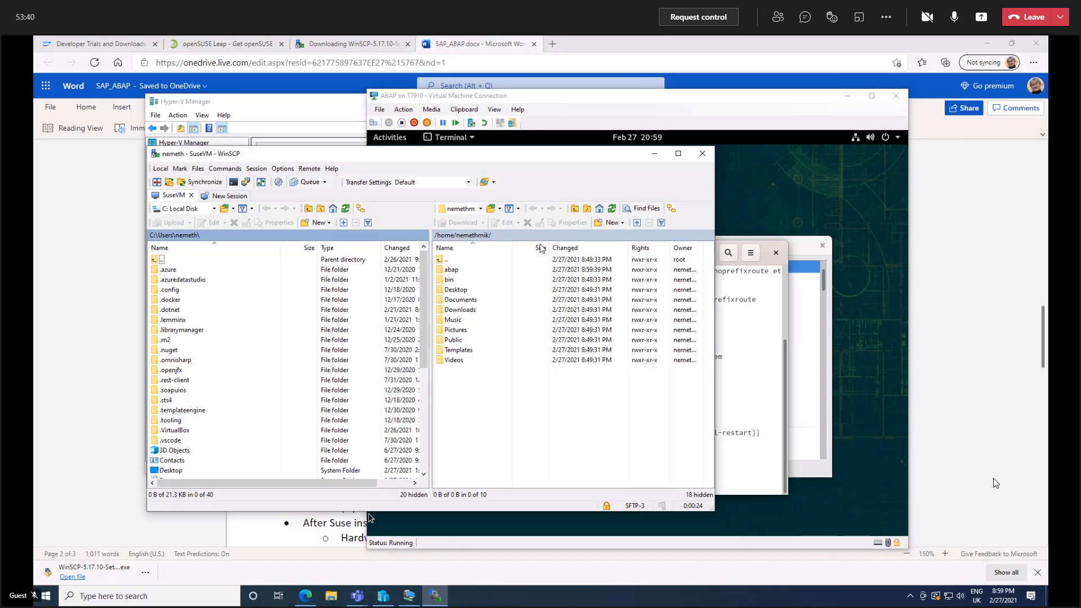
{"action": "double_click", "coordinate": [443, 270]}
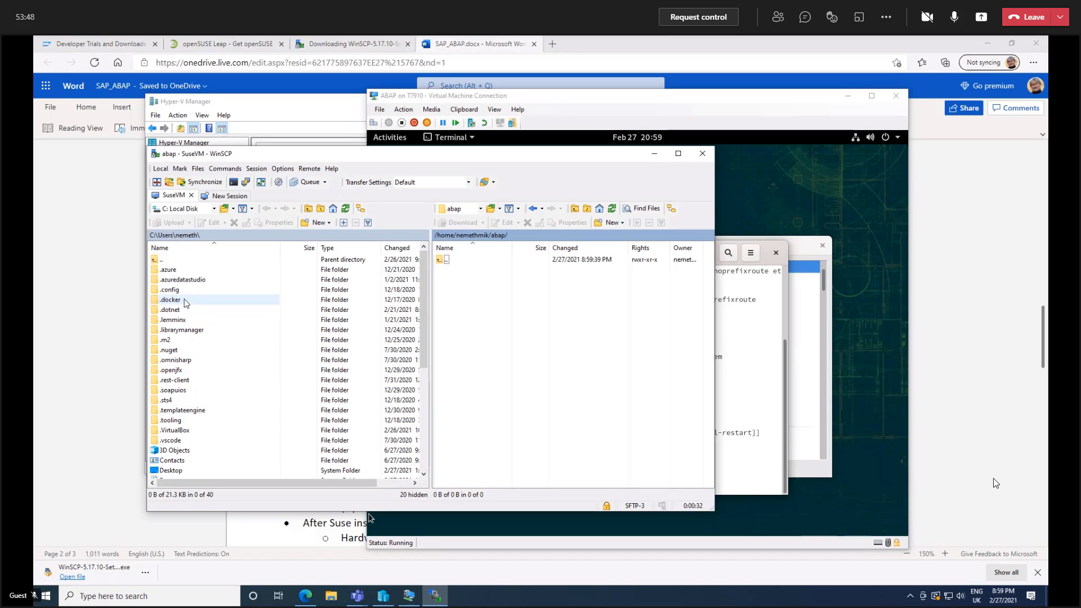
Open the sapnetweaverasabap752 folder inside the local Downloads folder in the WinSCP session.
{"action": "scroll", "coordinate": [187, 303], "scroll_direction": "down", "scroll_amount": 3}
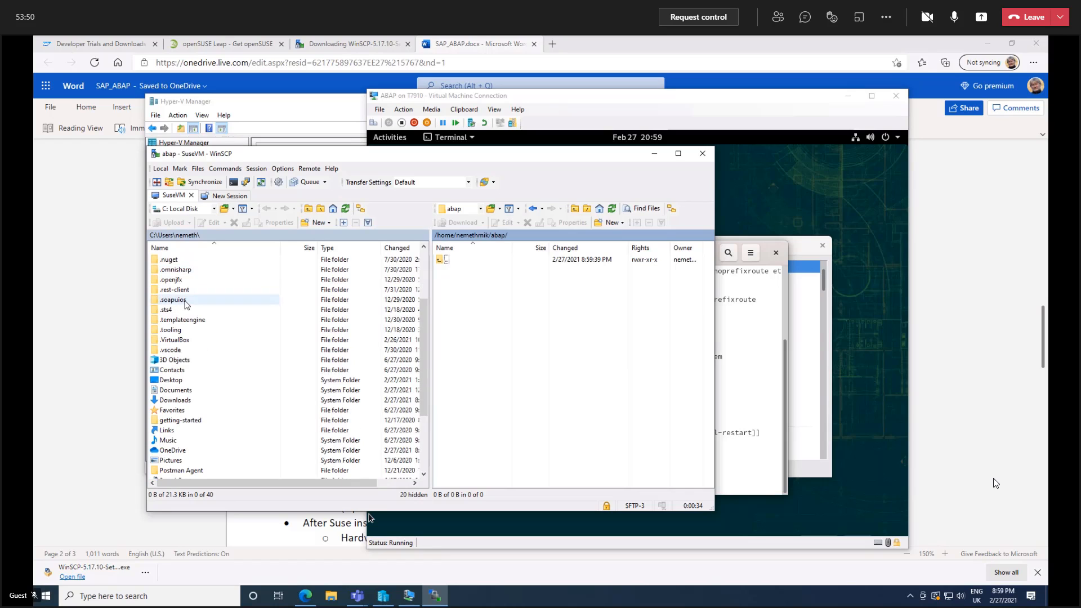
{"action": "left_click", "coordinate": [160, 401]}
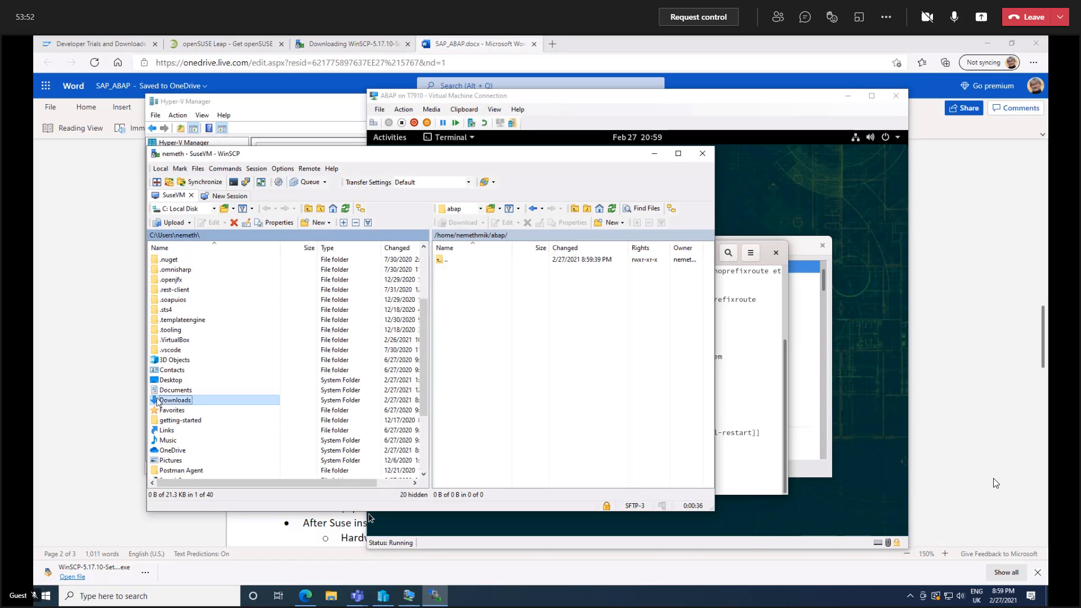
{"action": "double_click", "coordinate": [158, 401]}
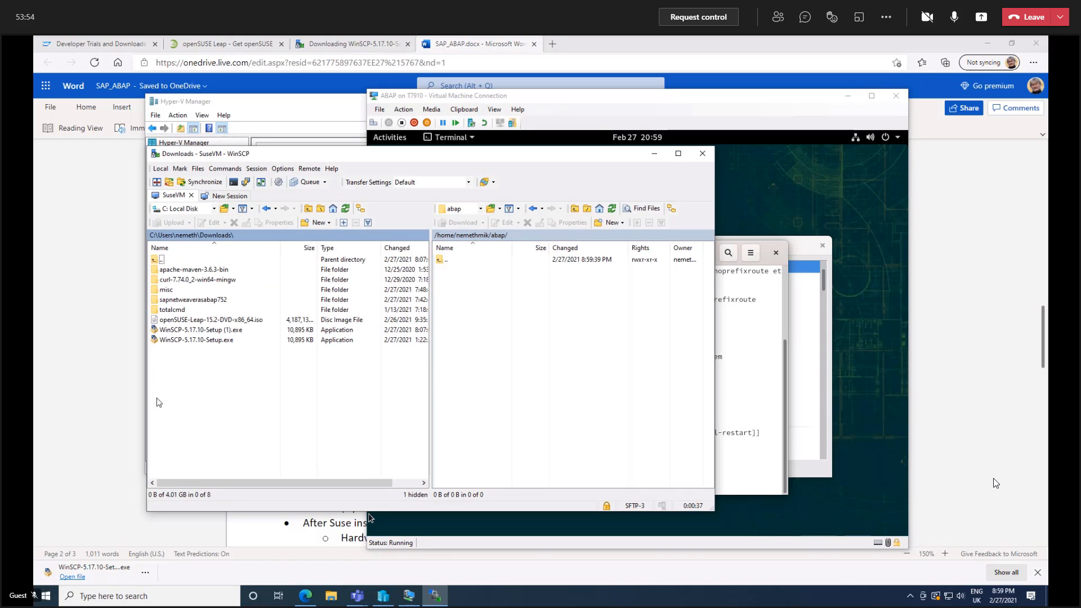
{"action": "double_click", "coordinate": [158, 300]}
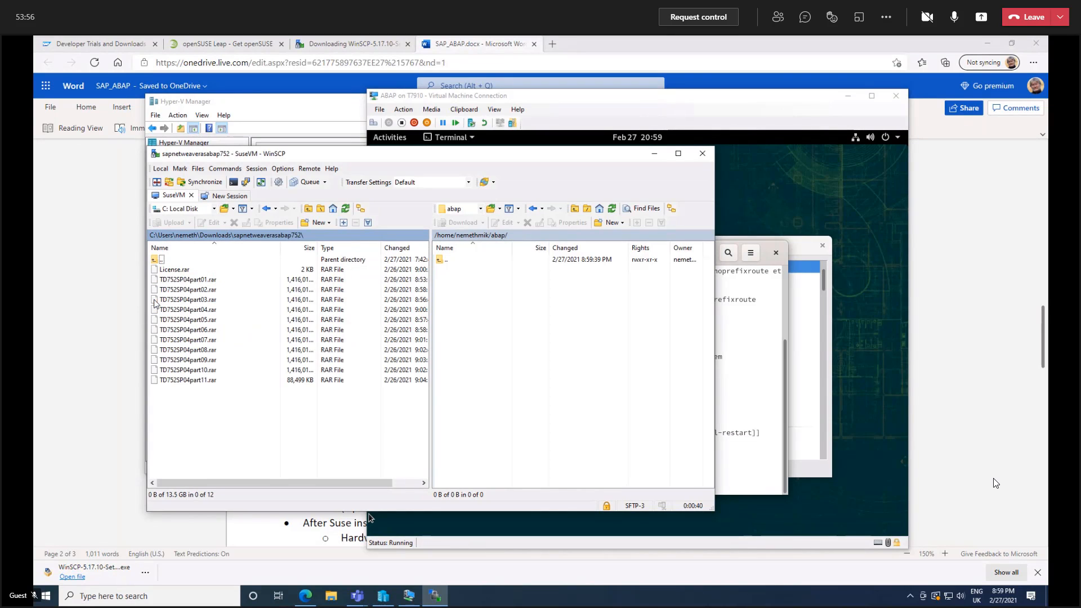
Upload License.rar and all TD752SP04 part archives, 01 through 11, to the remote abap folder with the default transfer settings.
{"action": "left_click", "coordinate": [171, 269]}
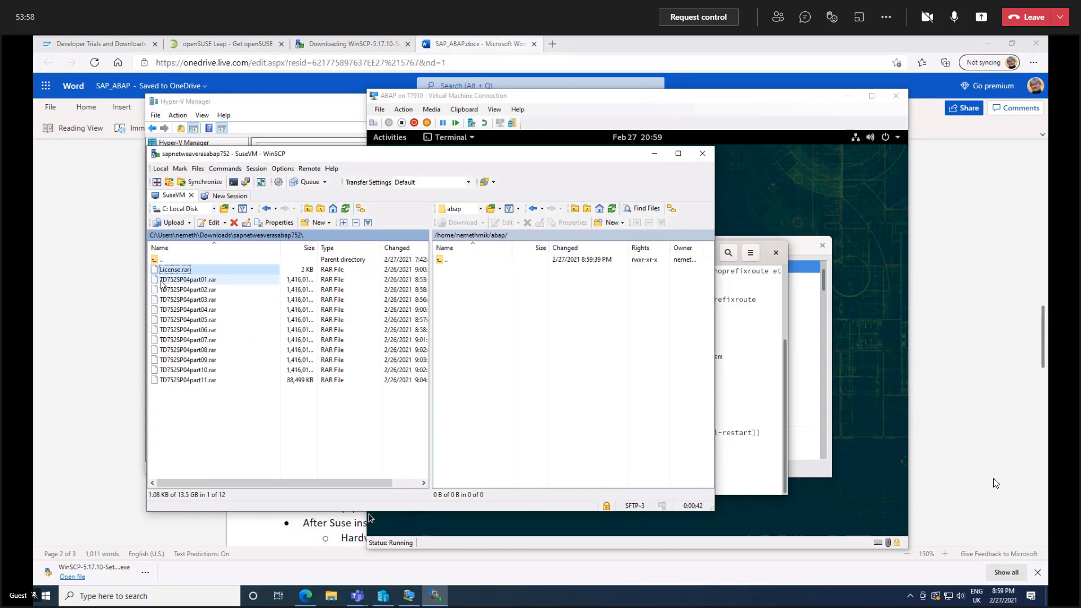
{"action": "left_click", "coordinate": [175, 382], "text": "shift"}
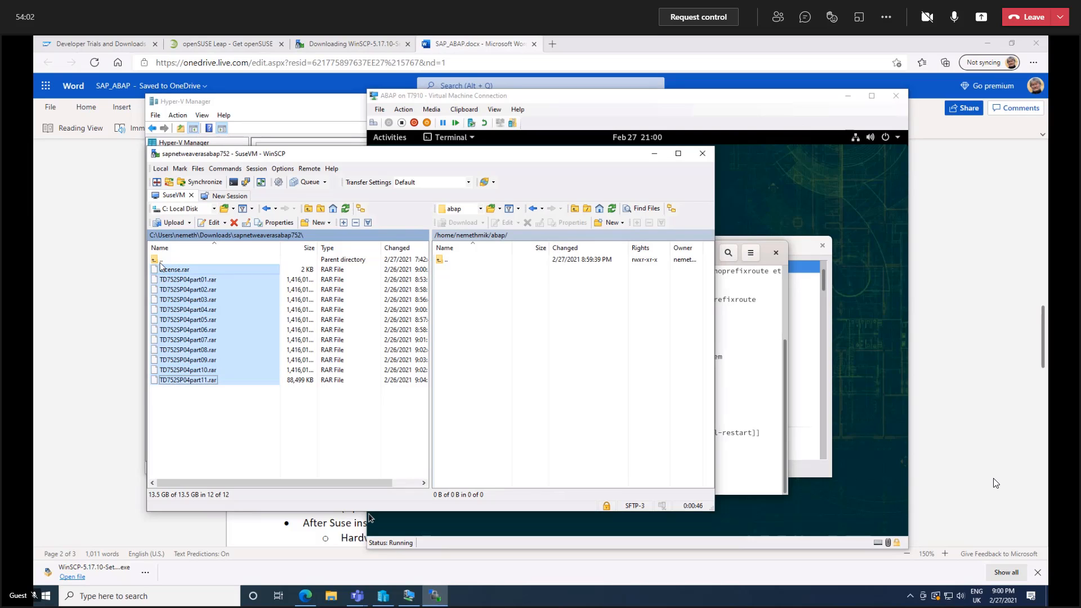
{"action": "left_click", "coordinate": [174, 224]}
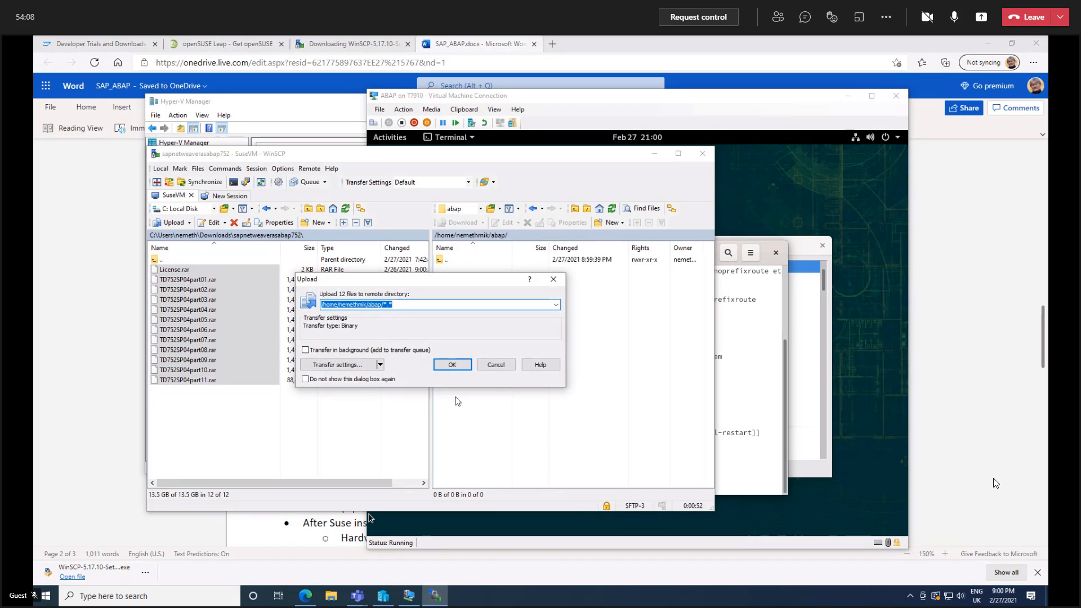
{"action": "left_click", "coordinate": [453, 365]}
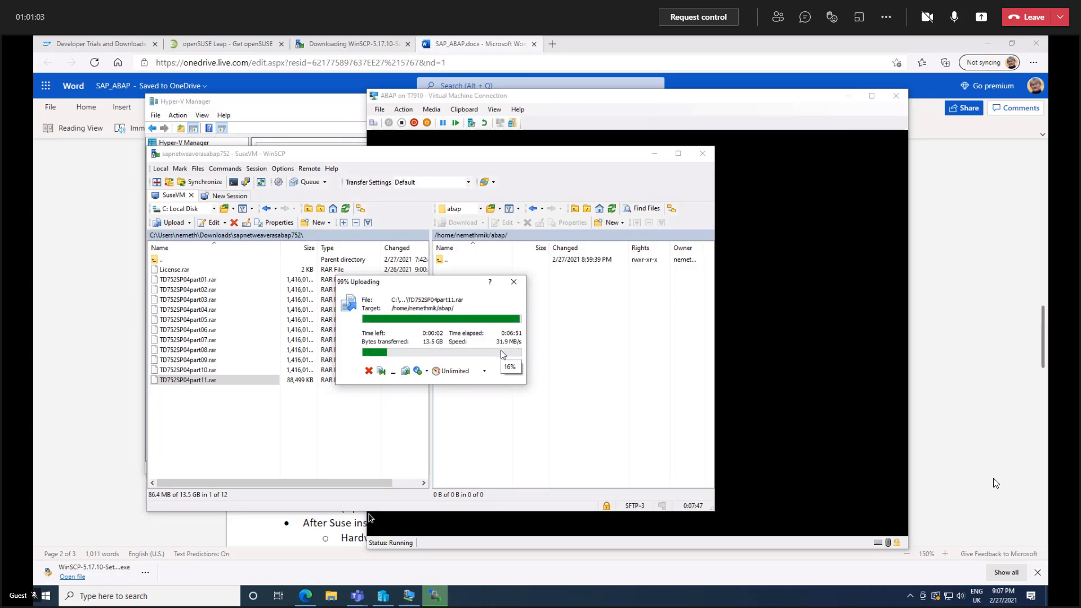
Switch to the ABAP virtual machine, unlock its desktop with the account password, and reposition the terminal window slightly.
{"action": "left_click", "coordinate": [742, 102]}
{"action": "key", "text": "Return"}
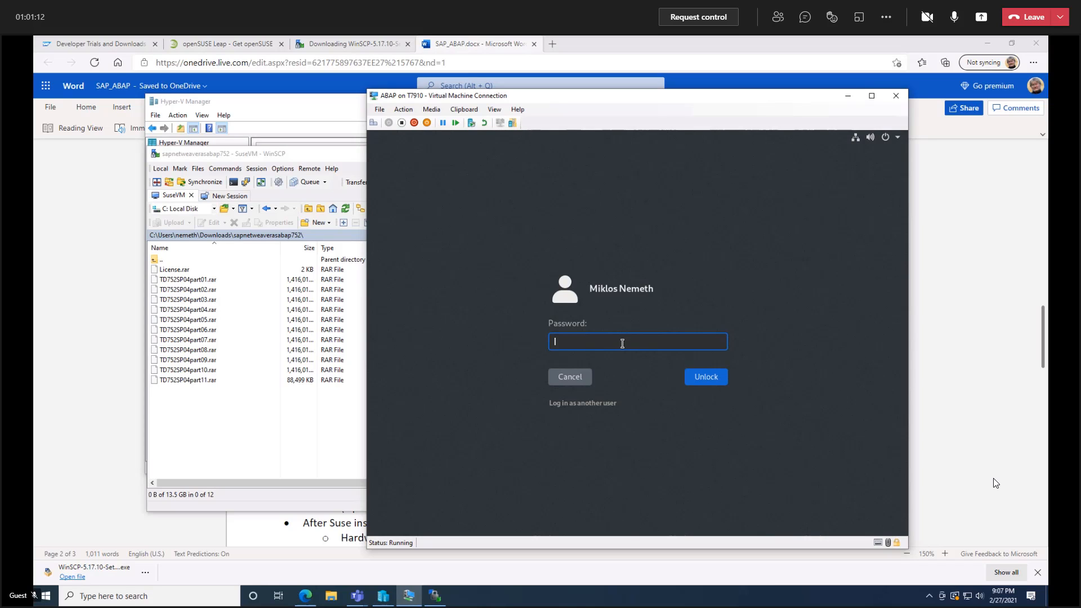
{"action": "type", "text": "******"}
{"action": "key", "text": "Return"}
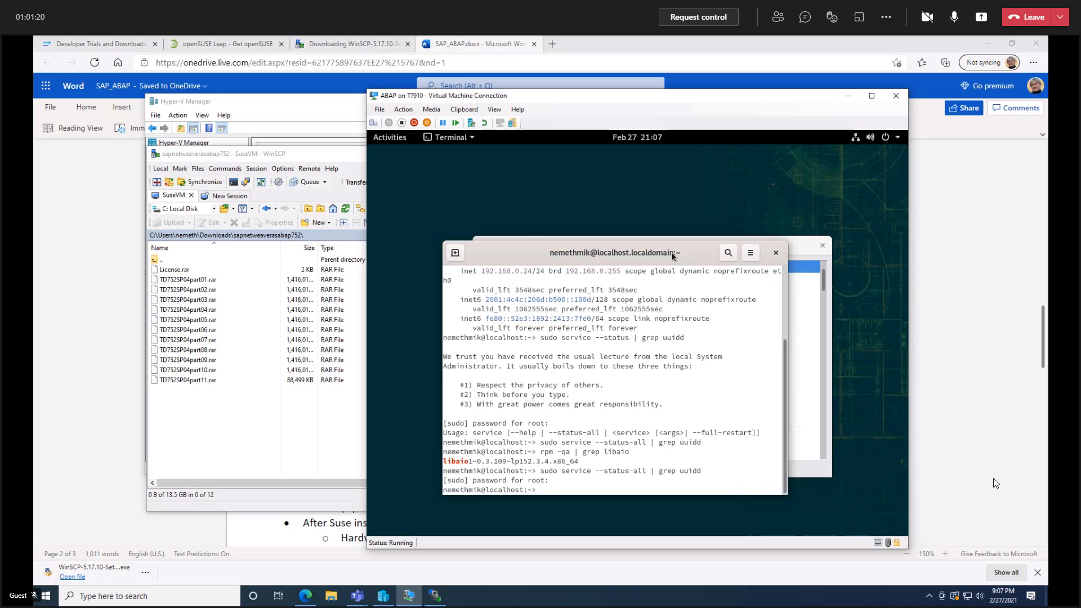
{"action": "left_click_drag", "start_coordinate": [637, 256], "coordinate": [624, 239]}
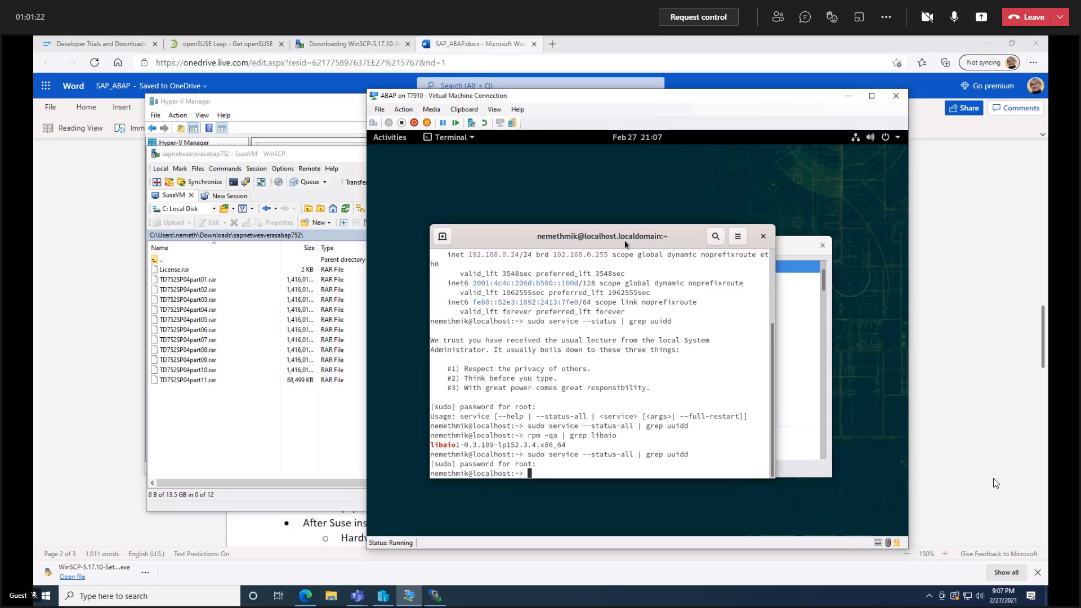
Print the current directory, list its contents, and change into the abap folder.
{"action": "type", "text": "pwd"}
{"action": "key", "text": "Return"}
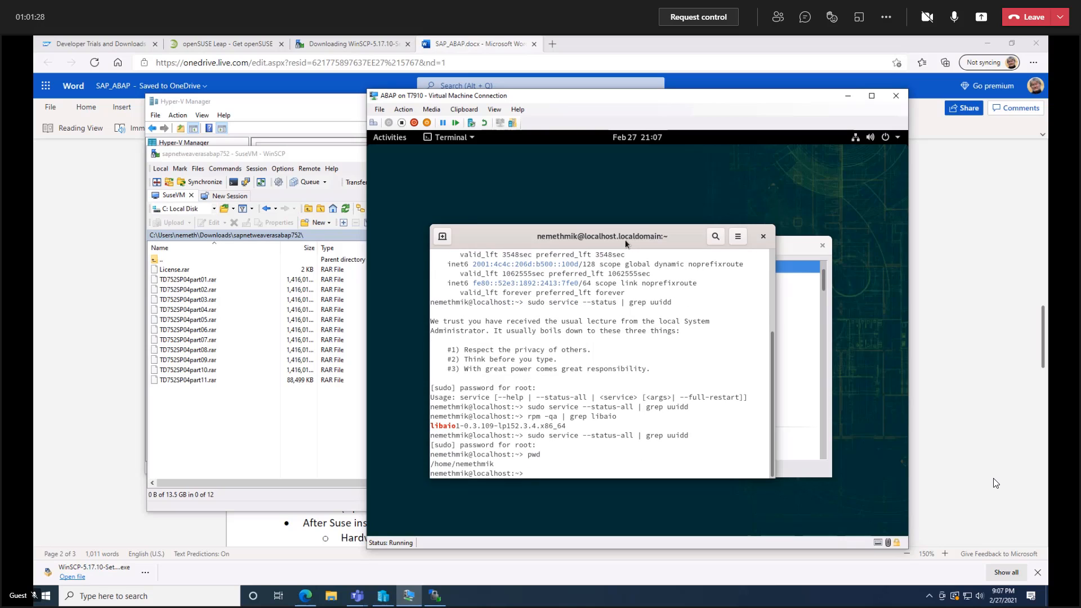
{"action": "type", "text": "ls"}
{"action": "key", "text": "Return"}
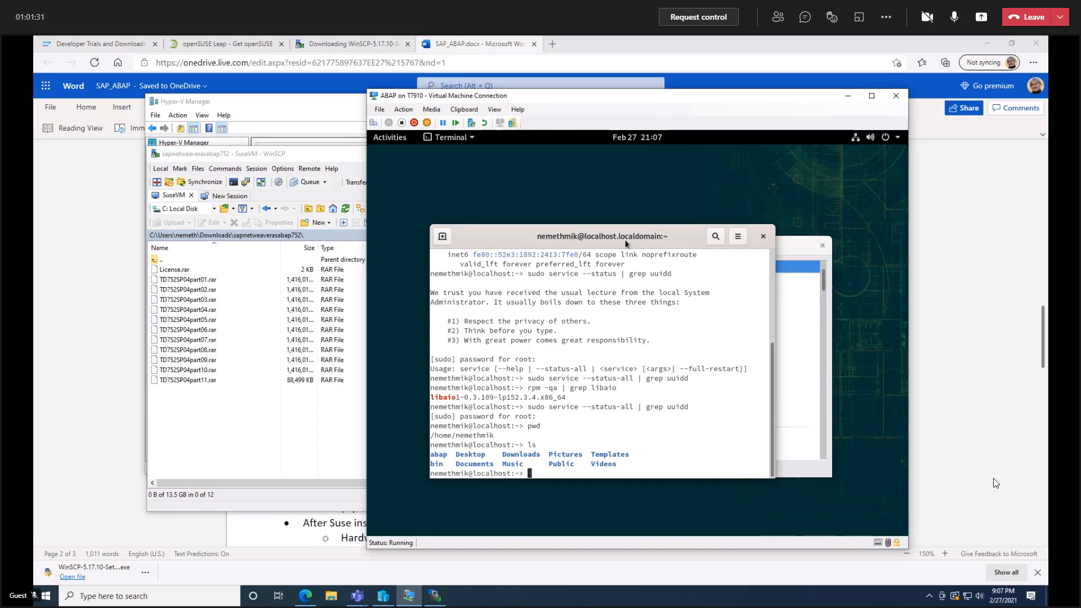
{"action": "type", "text": "cd abap"}
{"action": "key", "text": "Return"}
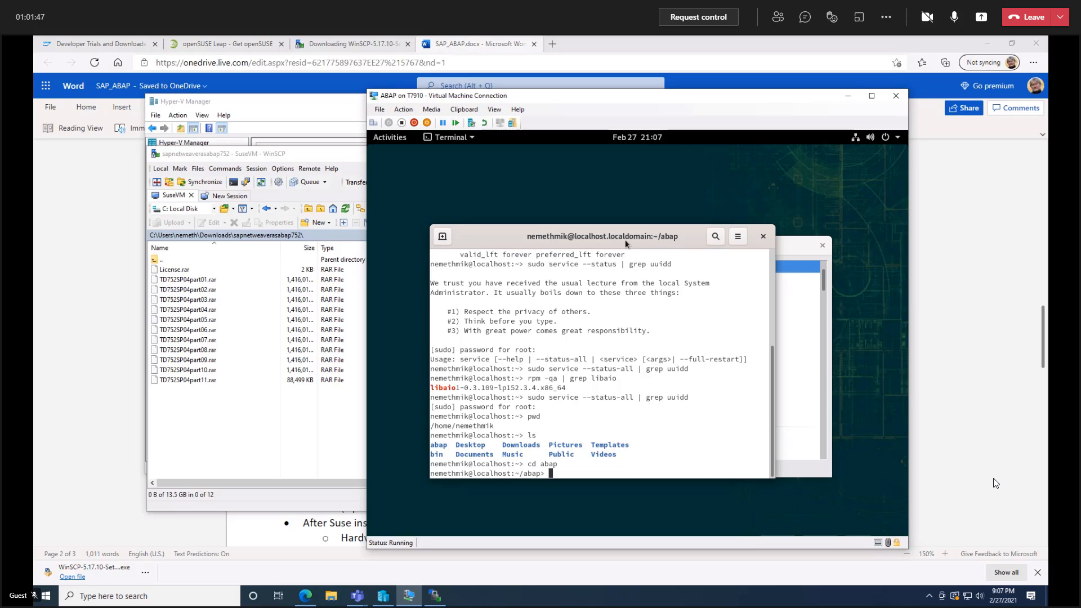
Extract the multipart archive starting from TD752SP04part01.rar with unrar x, and list the contents of the abap folder.
{"action": "type", "text": "unrar x TD"}
{"action": "key", "text": "Tab"}
{"action": "type", "text": "01"}
{"action": "key", "text": "Return"}
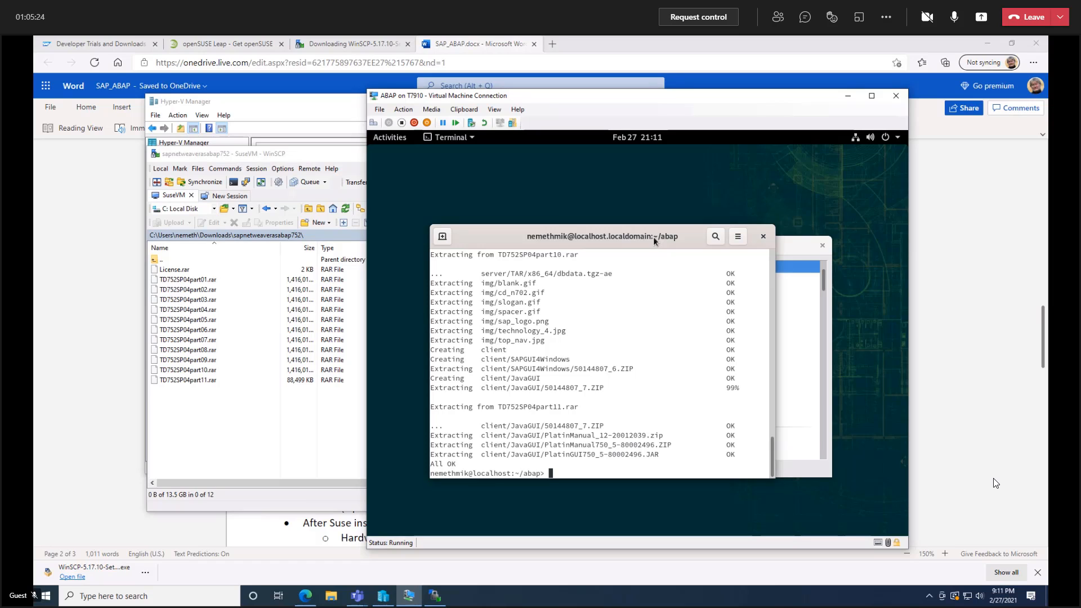
{"action": "type", "text": "ls"}
{"action": "key", "text": "Return"}
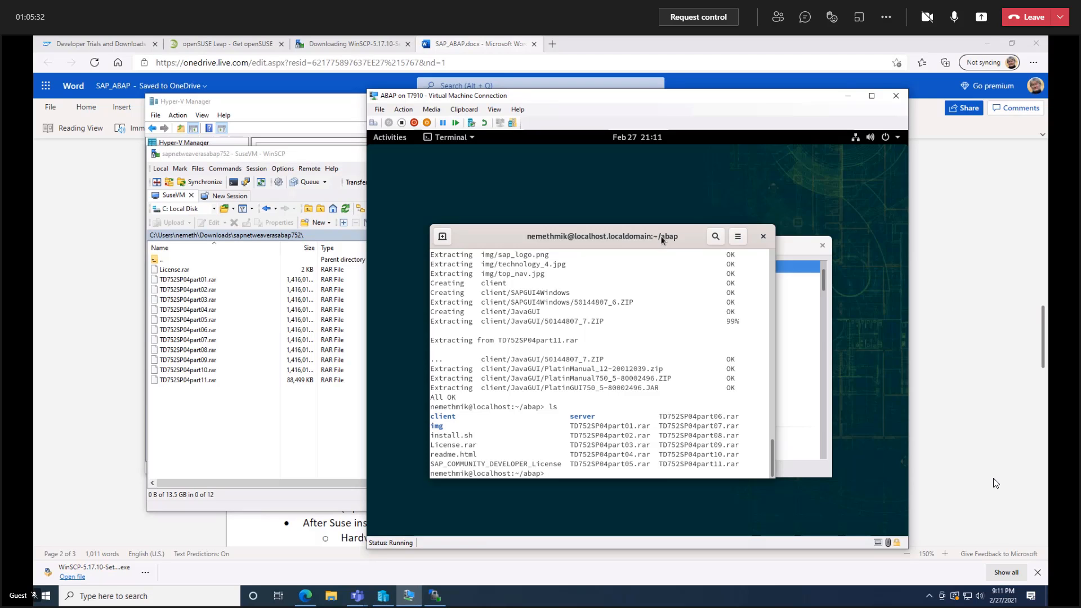
Prepare the command chmod +x install.sh at the prompt in the abap folder.
{"action": "type", "text": "chmod +x in"}
{"action": "key", "text": "Tab"}
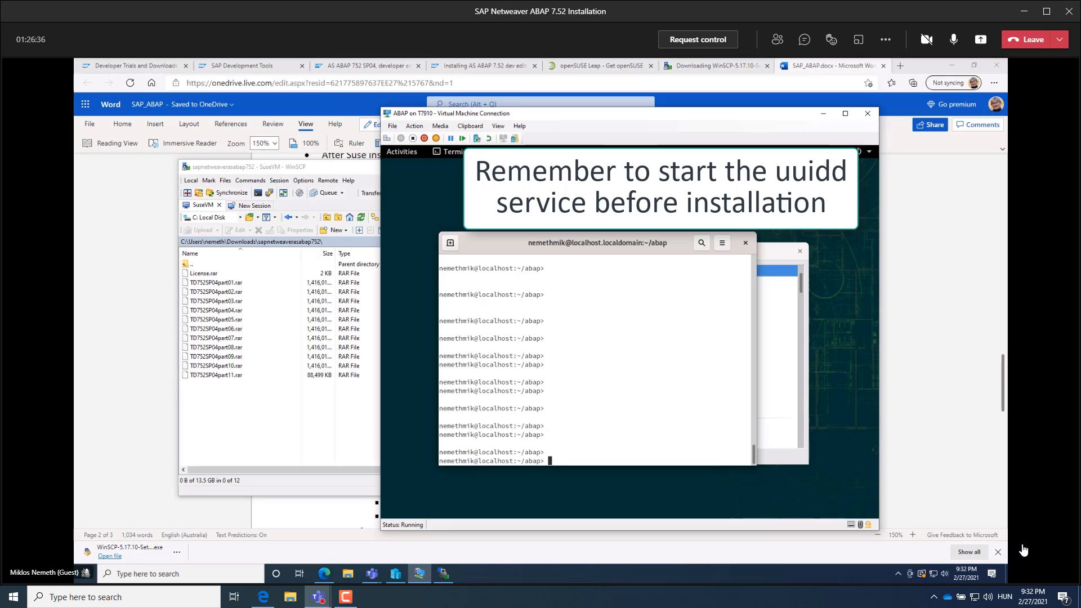
Try to start the uuidd service with the command sodo service uuidd start.
{"action": "type", "text": "sodo service uuidd start"}
{"action": "key", "text": "Return"}
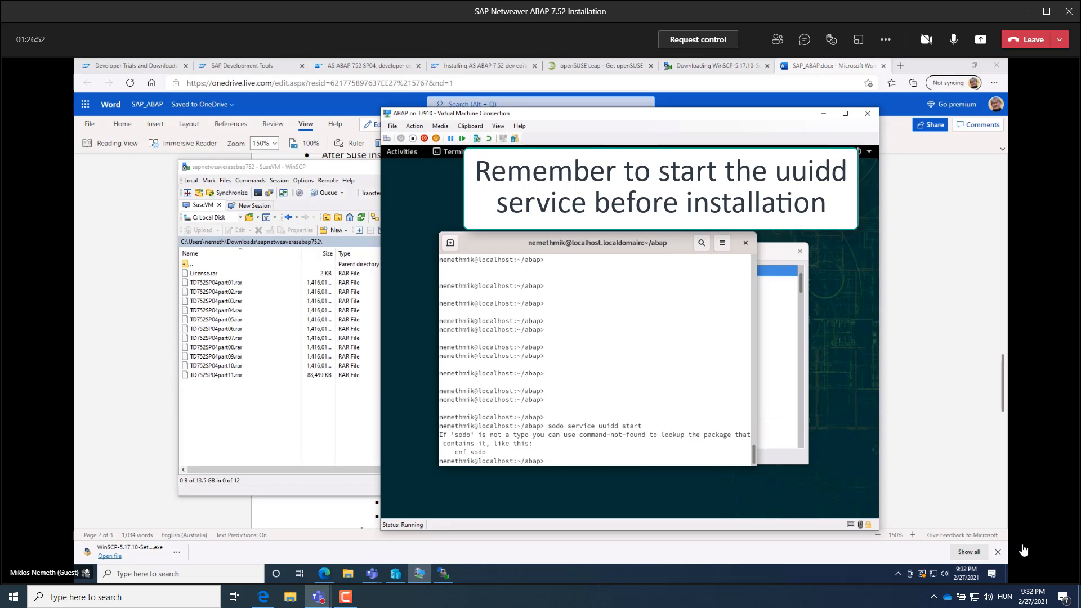
Correct the previous command to sudo service uuidd start, run it, and enter the root password.
{"action": "key", "text": "Up"}
{"action": "key", "text": "Left"}
{"action": "key", "text": "Left"}
{"action": "key", "text": "Left"}
{"action": "key", "text": "Left"}
{"action": "key", "text": "Left"}
{"action": "key", "text": "Left"}
{"action": "key", "text": "Left"}
{"action": "key", "text": "Left"}
{"action": "key", "text": "Left"}
{"action": "key", "text": "Left"}
{"action": "key", "text": "Left"}
{"action": "key", "text": "Left"}
{"action": "key", "text": "Left"}
{"action": "key", "text": "Left"}
{"action": "key", "text": "Left"}
{"action": "key", "text": "Left"}
{"action": "key", "text": "Left"}
{"action": "key", "text": "Left"}
{"action": "key", "text": "Left"}
{"action": "key", "text": "Left"}
{"action": "key", "text": "BackSpace"}
{"action": "type", "text": "u"}
{"action": "key", "text": "Return"}
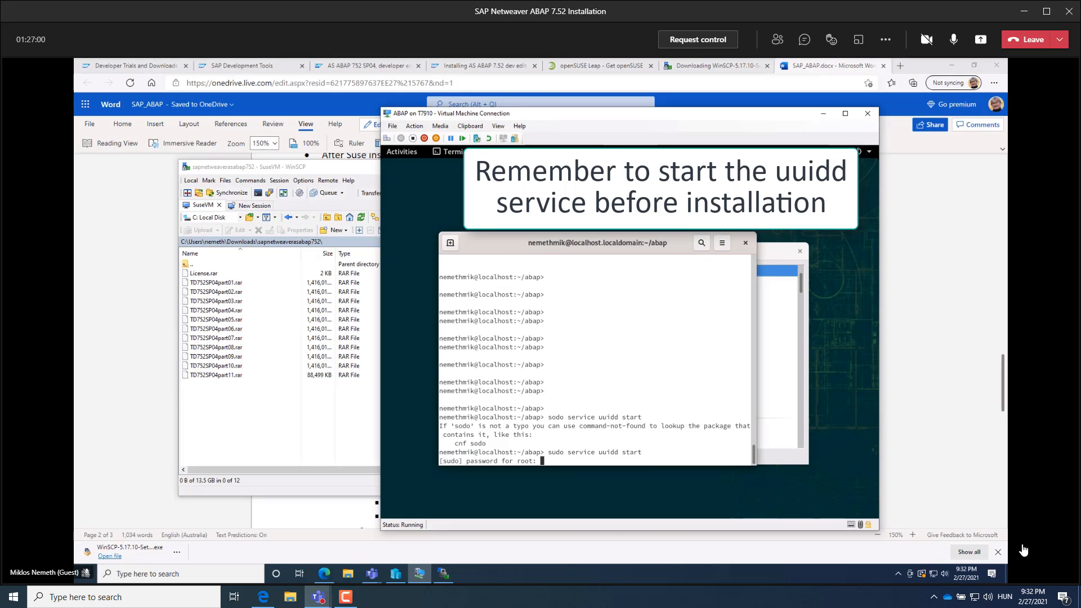
{"action": "key", "text": "Return"}
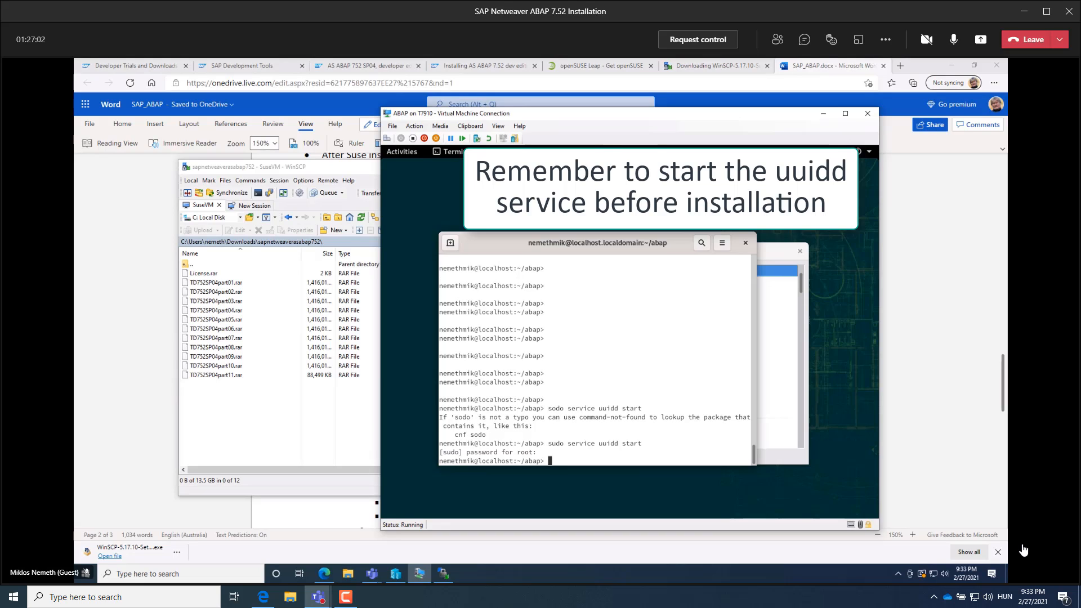
Recall and run chmod +x install.sh to make the installer script executable.
{"action": "key", "text": "Up"}
{"action": "key", "text": "Up"}
{"action": "key", "text": "Up"}
{"action": "key", "text": "Return"}
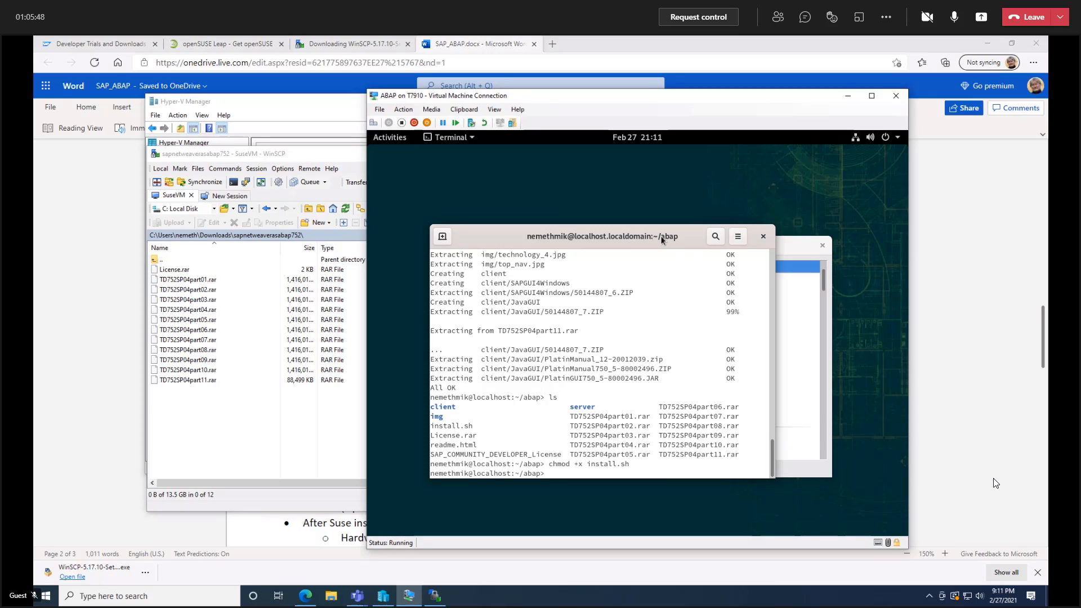
Run the installer with sudo ./install.sh and enter the root password.
{"action": "type", "text": "sudo ./in"}
{"action": "key", "text": "Tab"}
{"action": "key", "text": "Return"}
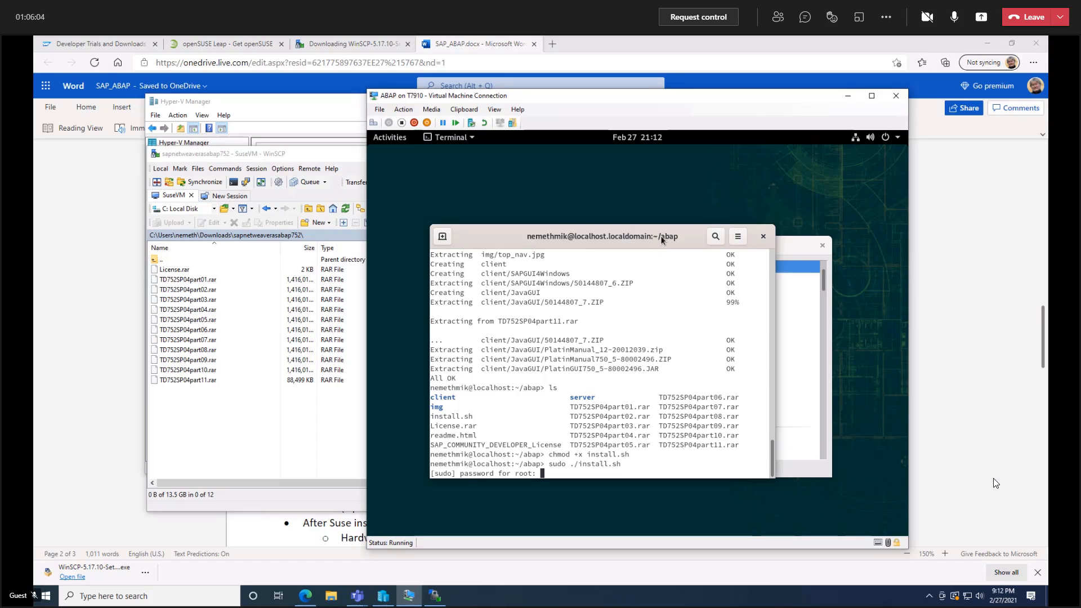
{"action": "key", "text": "Return"}
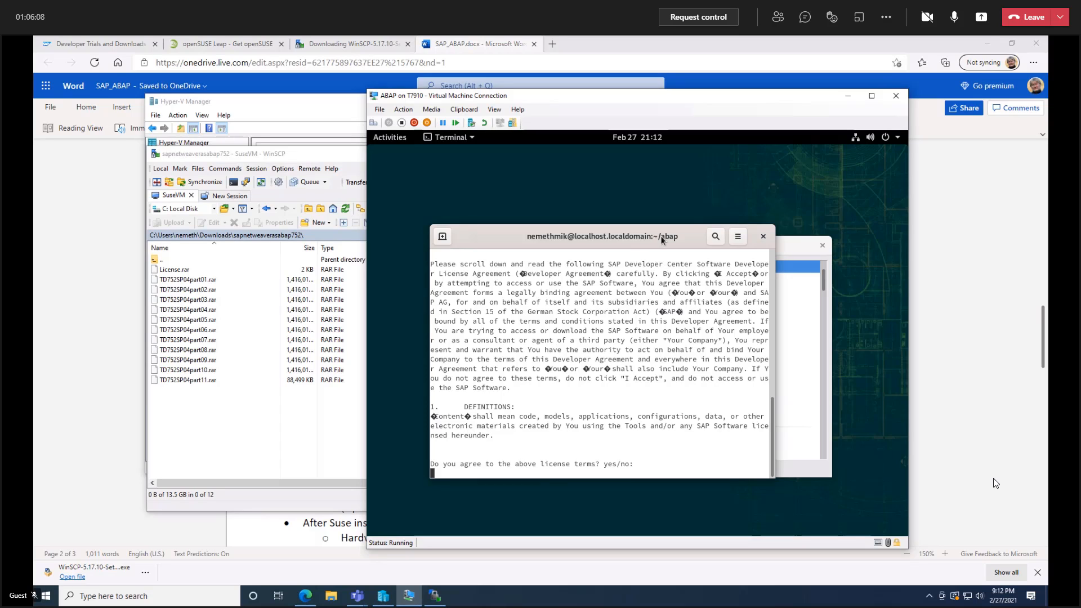
Accept the SAP developer license terms with yes and enter the password for all operating system users.
{"action": "type", "text": "yes"}
{"action": "key", "text": "Return"}
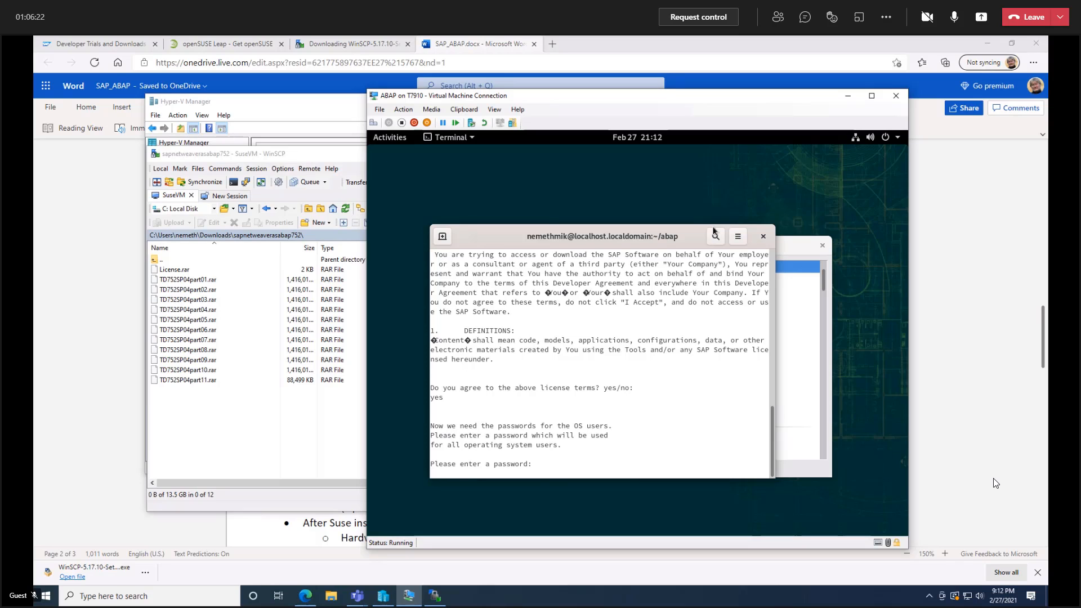
{"action": "key", "text": "Return"}
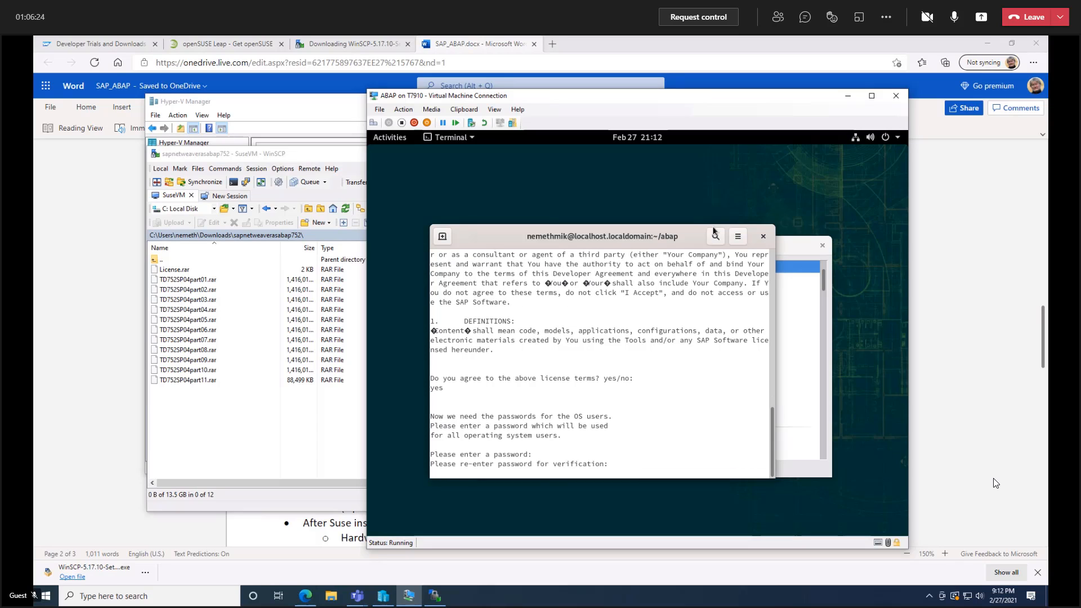
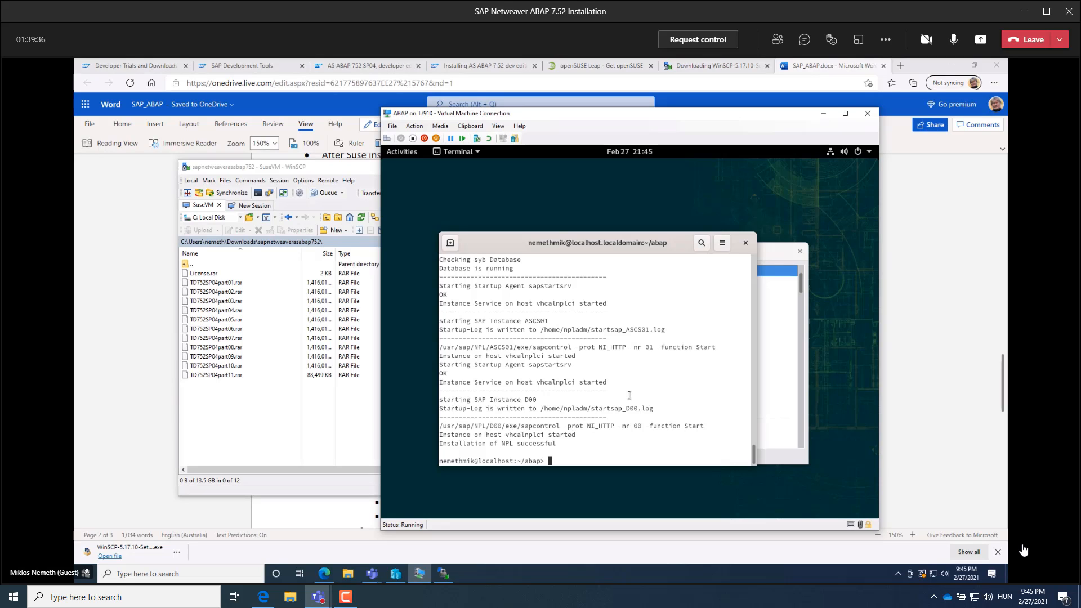
Switch to the npladm account with su npladm and enter its password.
{"action": "type", "text": "su npladm"}
{"action": "key", "text": "Return"}
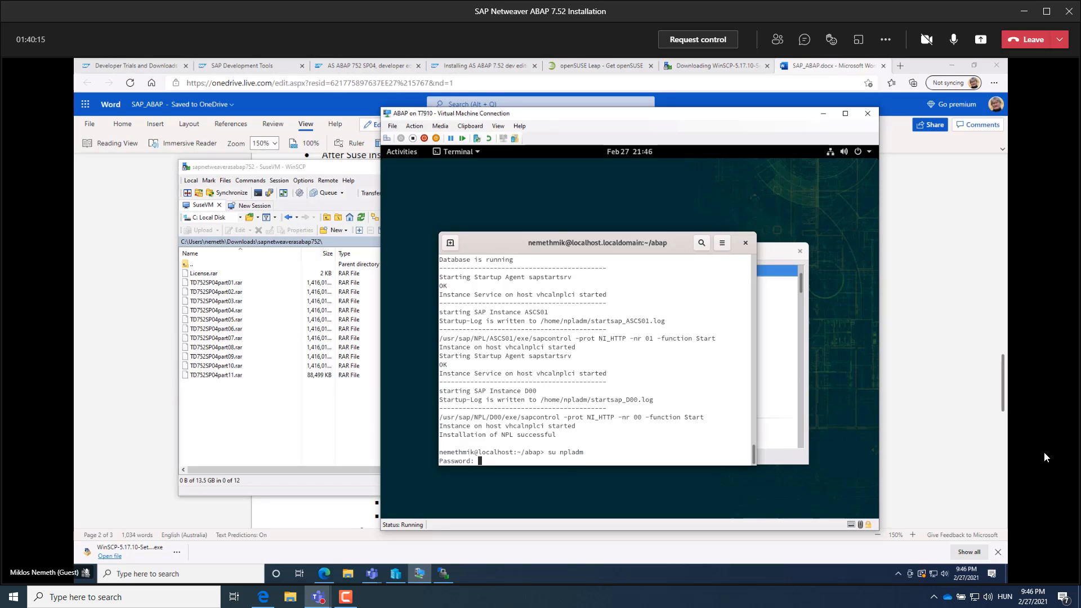
{"action": "key", "text": "Return"}
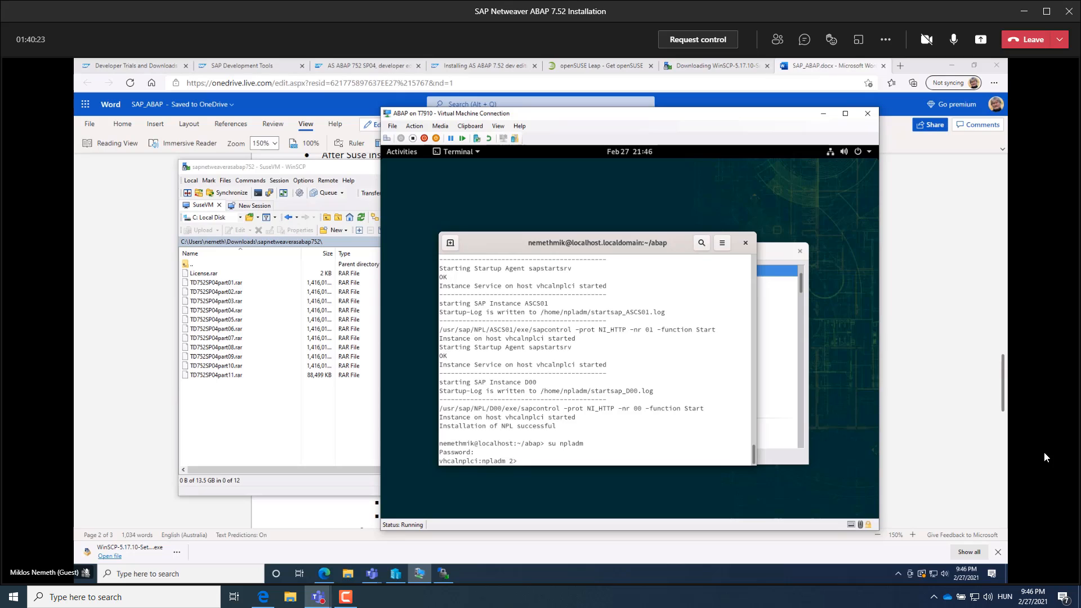
Run startsap as npladm to start the SAP system.
{"action": "type", "text": "startsap"}
{"action": "key", "text": "Return"}
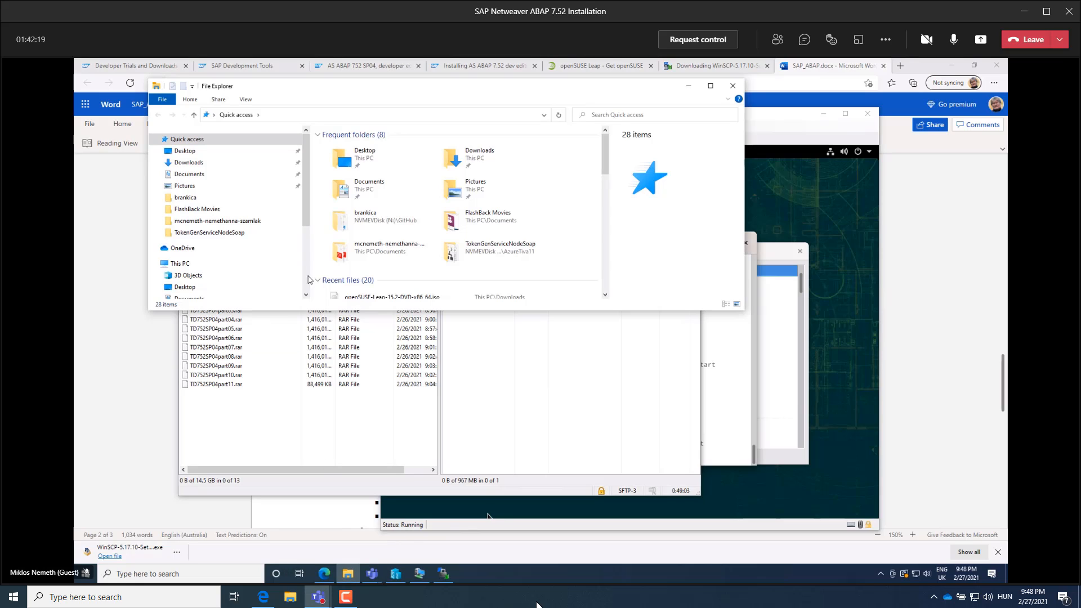
Extract 50144807_6.ZIP from the sapnetweaverasabap752 download folder to the suggested destination folder.
{"action": "left_click", "coordinate": [474, 159]}
{"action": "double_click", "coordinate": [474, 160]}
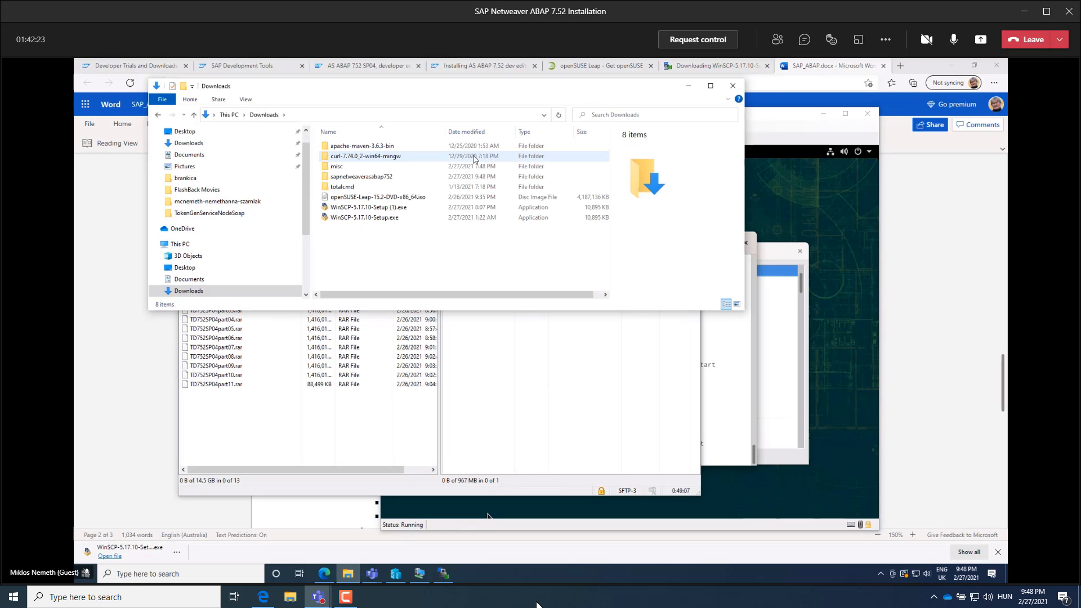
{"action": "double_click", "coordinate": [330, 177]}
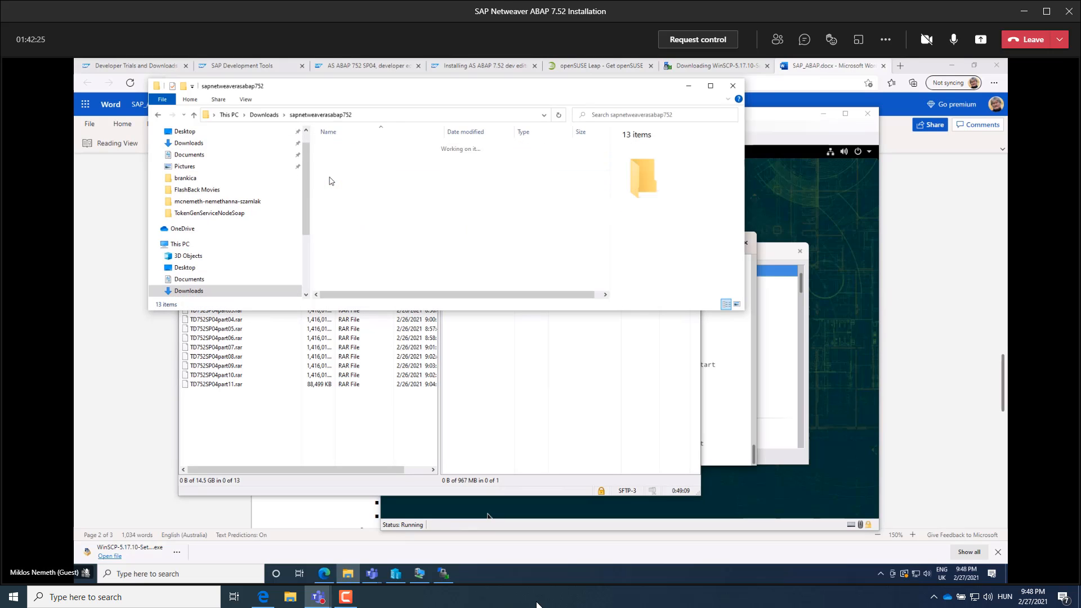
{"action": "left_click", "coordinate": [337, 148]}
{"action": "right_click", "coordinate": [337, 148]}
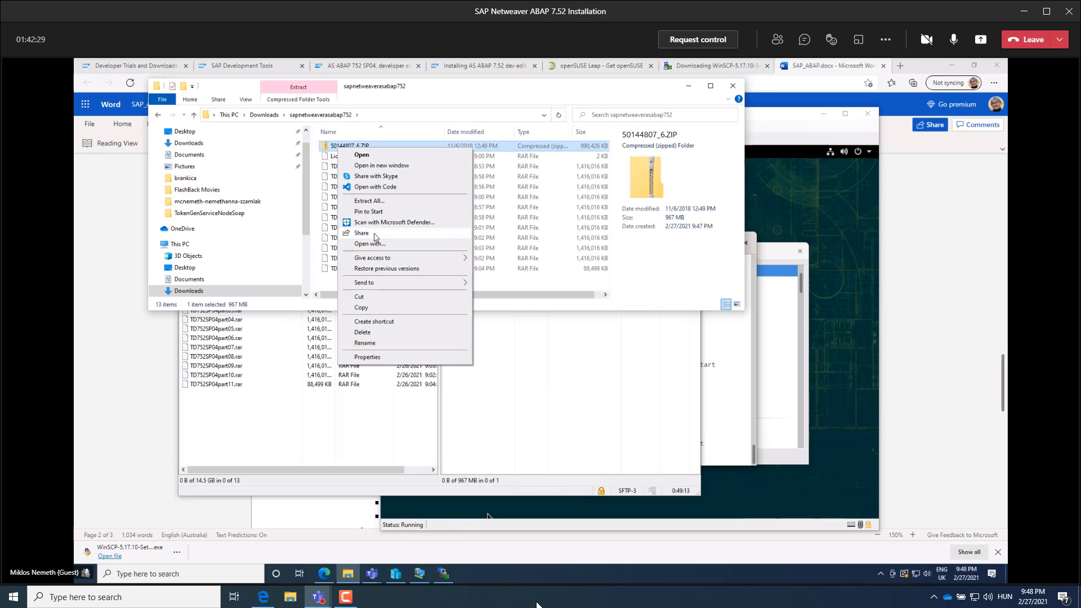
{"action": "left_click", "coordinate": [371, 201]}
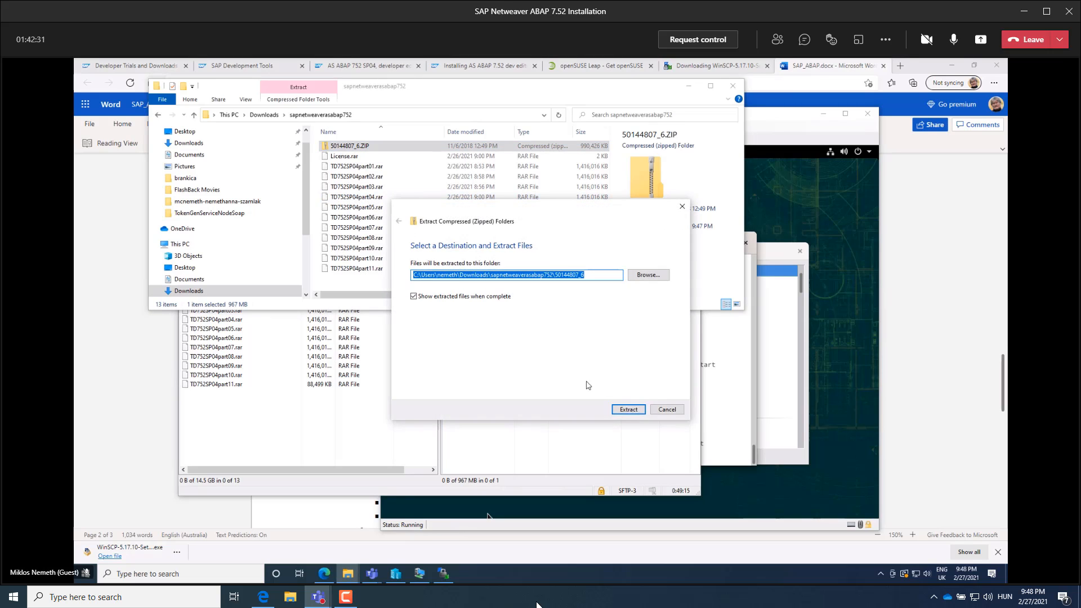
{"action": "left_click", "coordinate": [628, 410]}
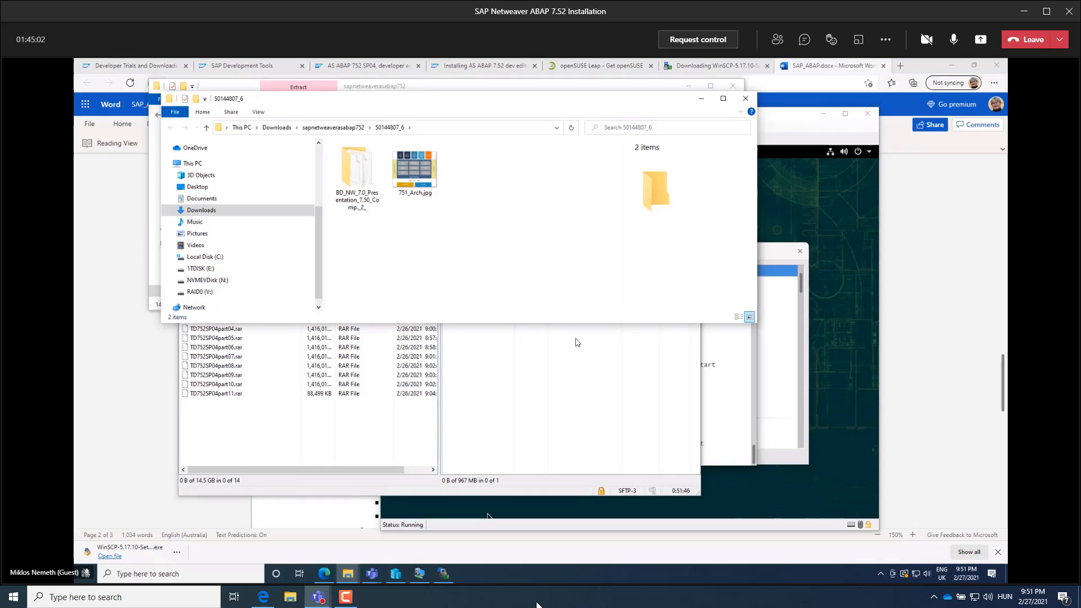
Launch SetupAll.exe from the PRES1\GUI\WINDOWS\Win32 folder inside the extracted BD_NW_7.0_Presentation_7.50_Comp._2_ folder.
{"action": "left_click", "coordinate": [355, 171]}
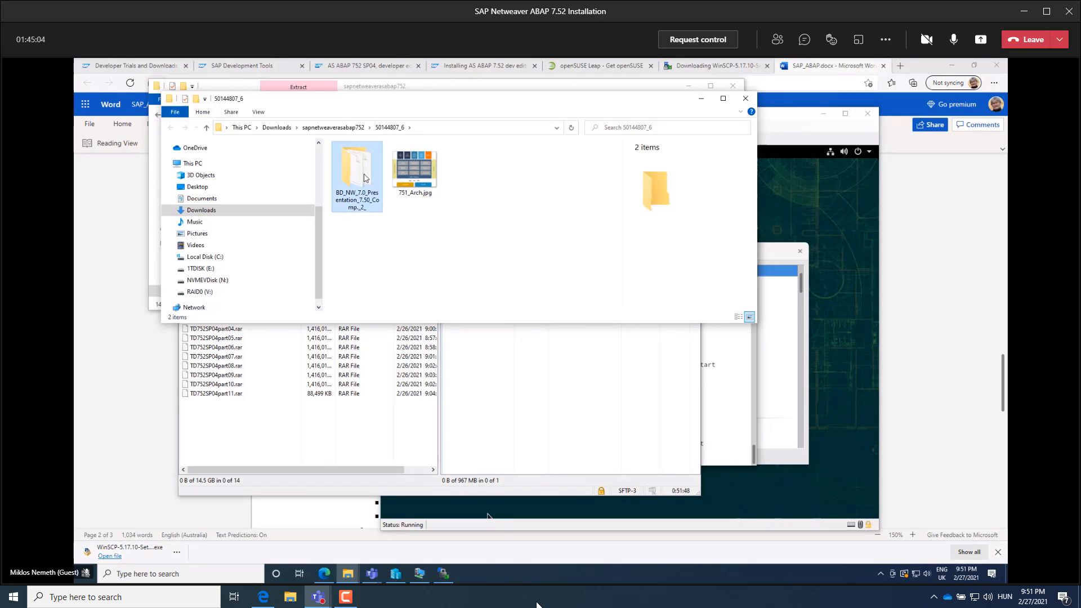
{"action": "double_click", "coordinate": [354, 172]}
{"action": "left_click", "coordinate": [355, 159]}
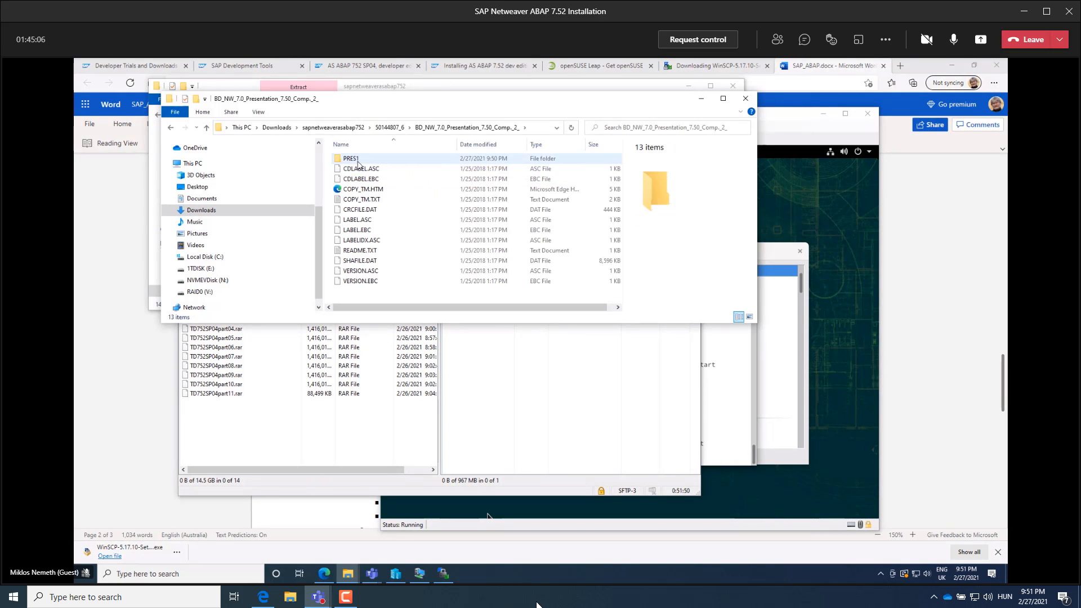
{"action": "double_click", "coordinate": [354, 160]}
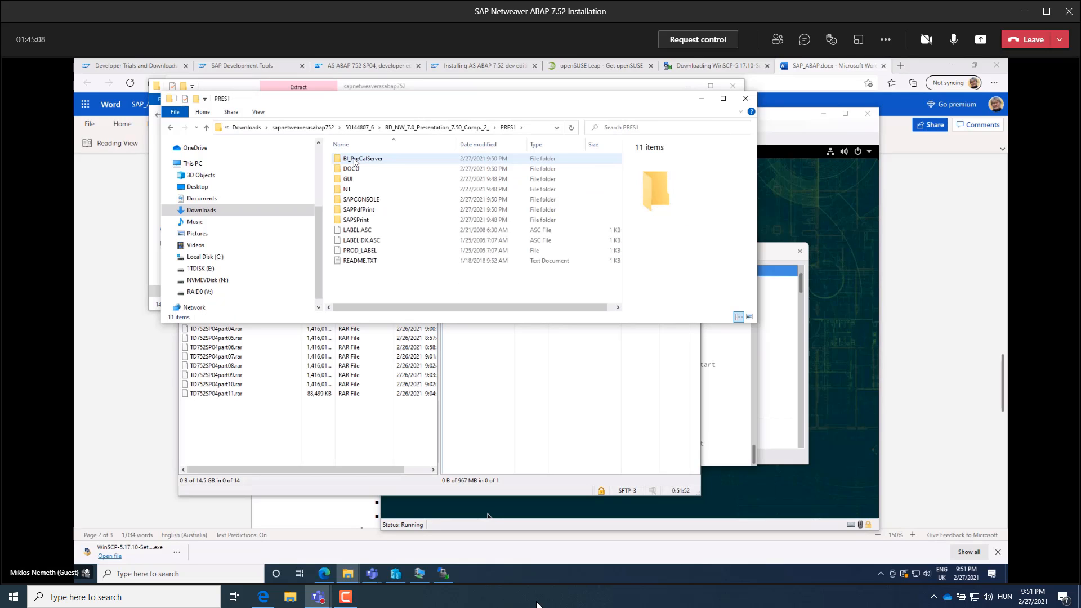
{"action": "left_click", "coordinate": [346, 180]}
{"action": "double_click", "coordinate": [345, 179]}
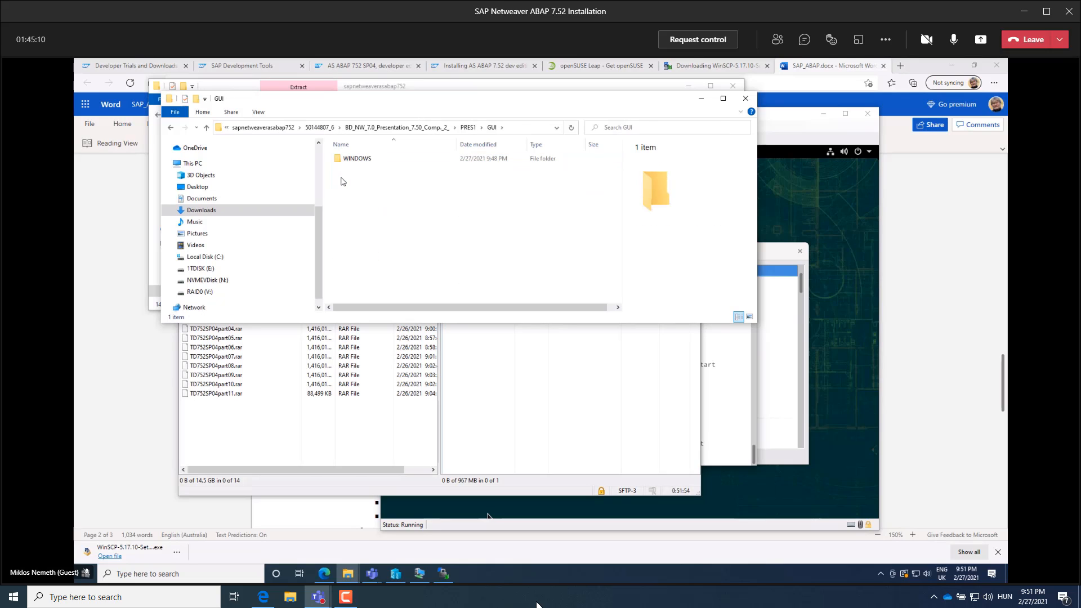
{"action": "left_click", "coordinate": [344, 160]}
{"action": "double_click", "coordinate": [343, 159]}
{"action": "left_click", "coordinate": [344, 160]}
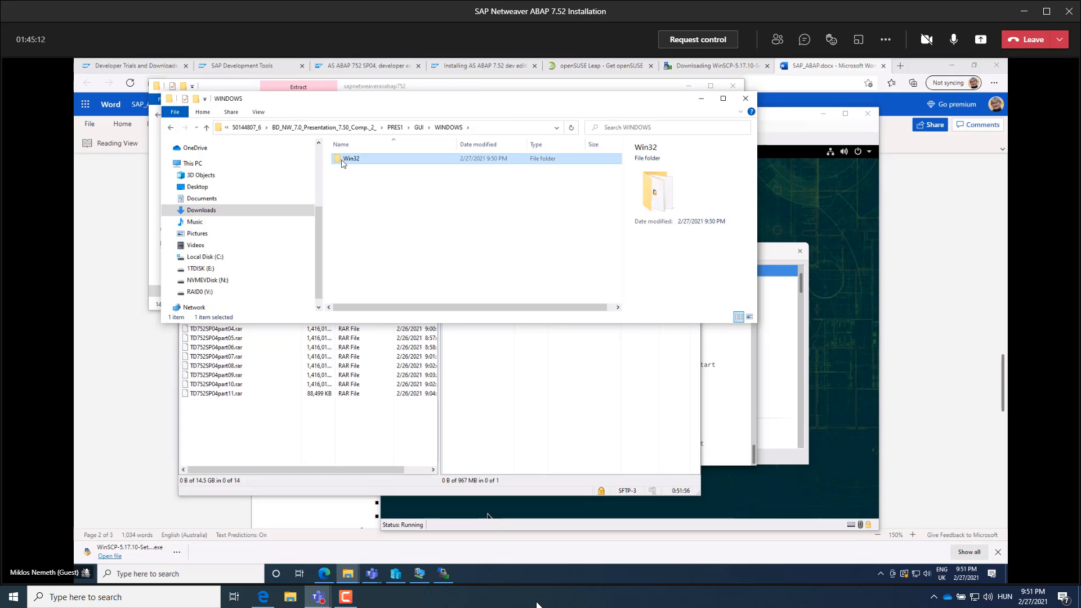
{"action": "double_click", "coordinate": [343, 159]}
{"action": "scroll", "coordinate": [382, 226], "scroll_direction": "down", "scroll_amount": 3}
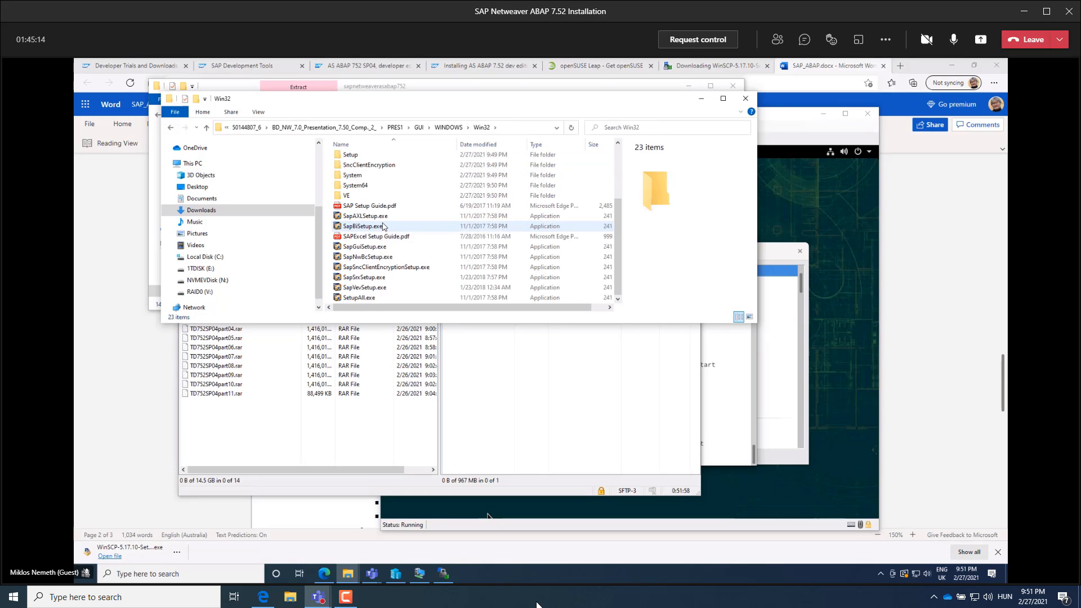
{"action": "double_click", "coordinate": [338, 298]}
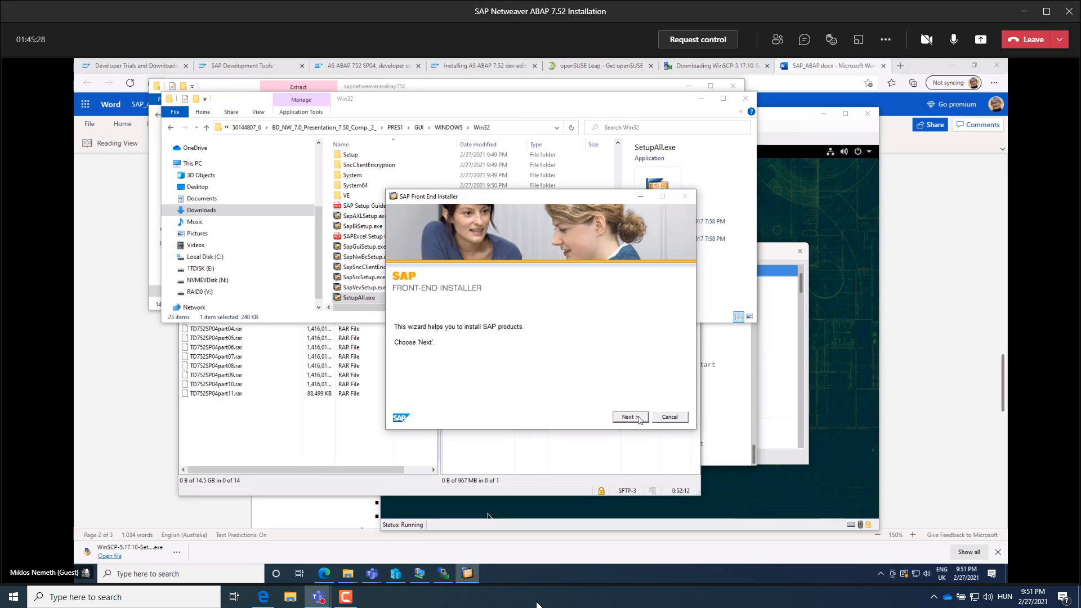
Install all available SAP front-end products with the default installation directory and close the installer without rebooting.
{"action": "left_click", "coordinate": [639, 417]}
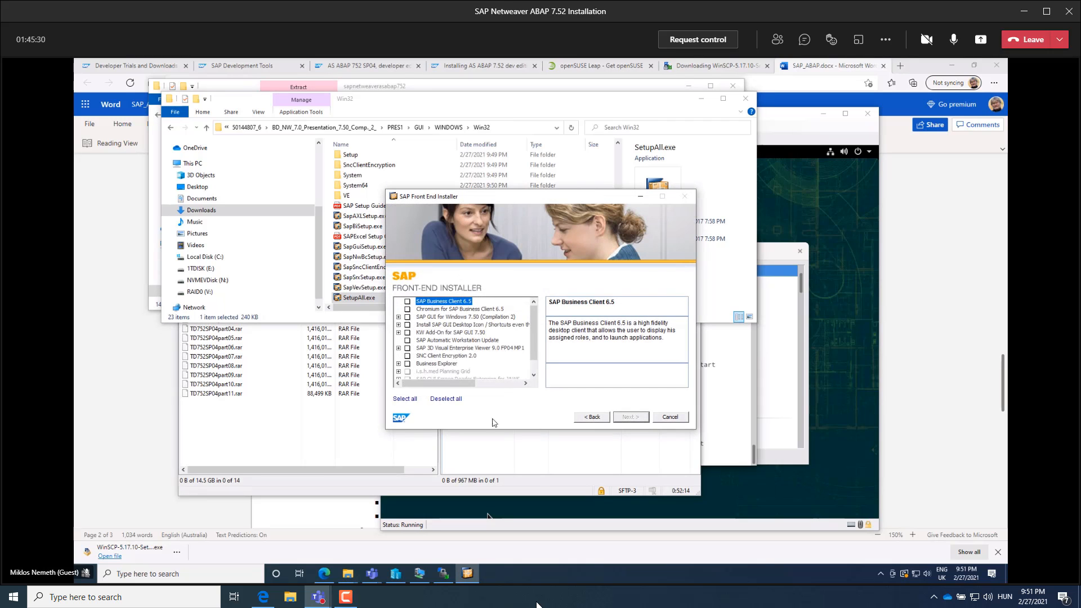
{"action": "left_click", "coordinate": [408, 400]}
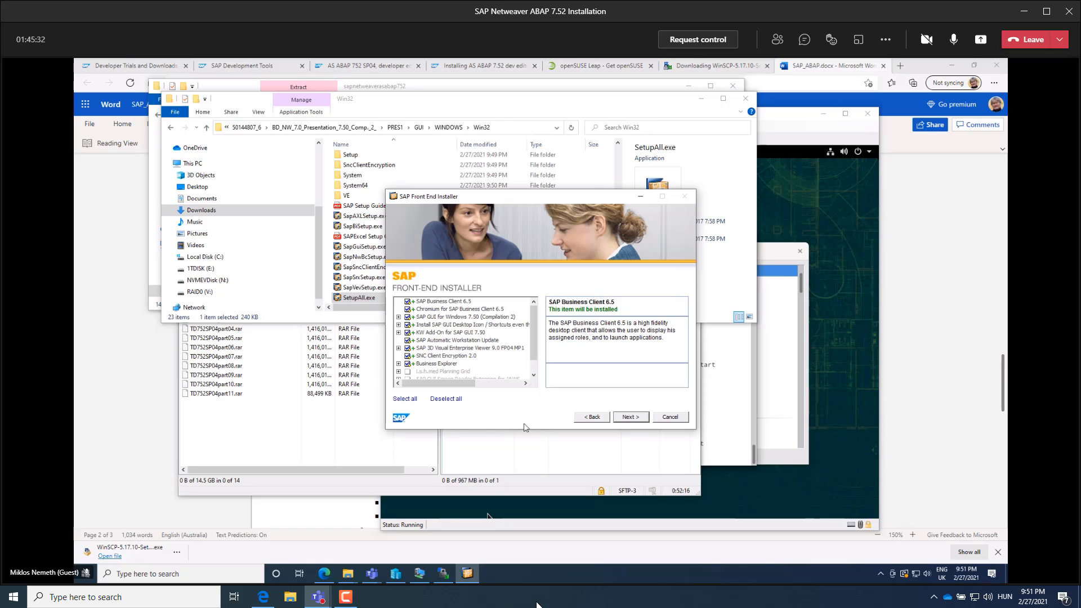
{"action": "left_click", "coordinate": [631, 417]}
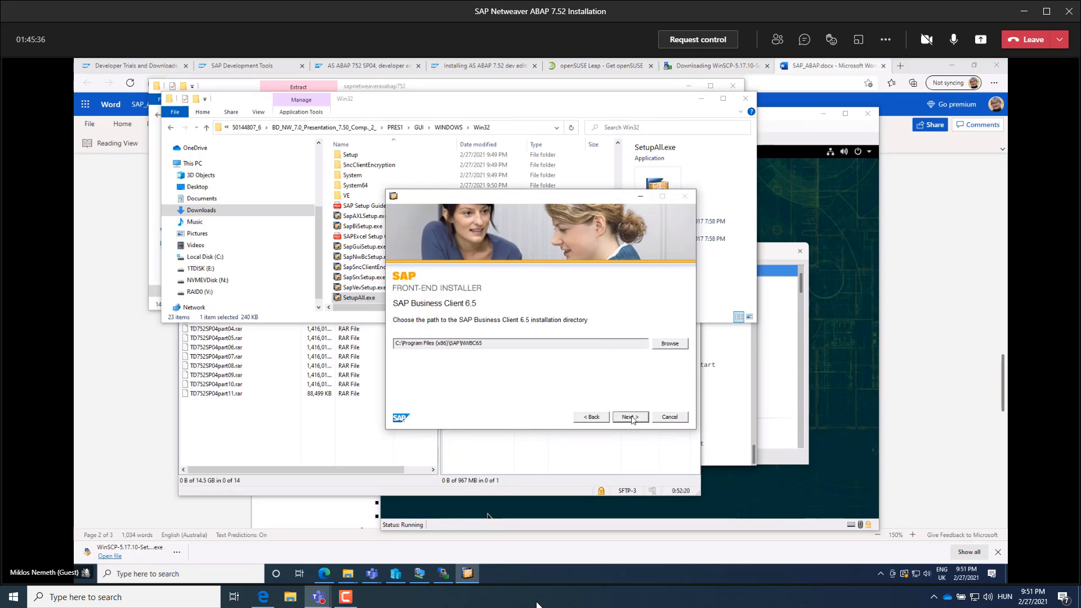
{"action": "left_click", "coordinate": [631, 417]}
{"action": "left_click", "coordinate": [631, 418]}
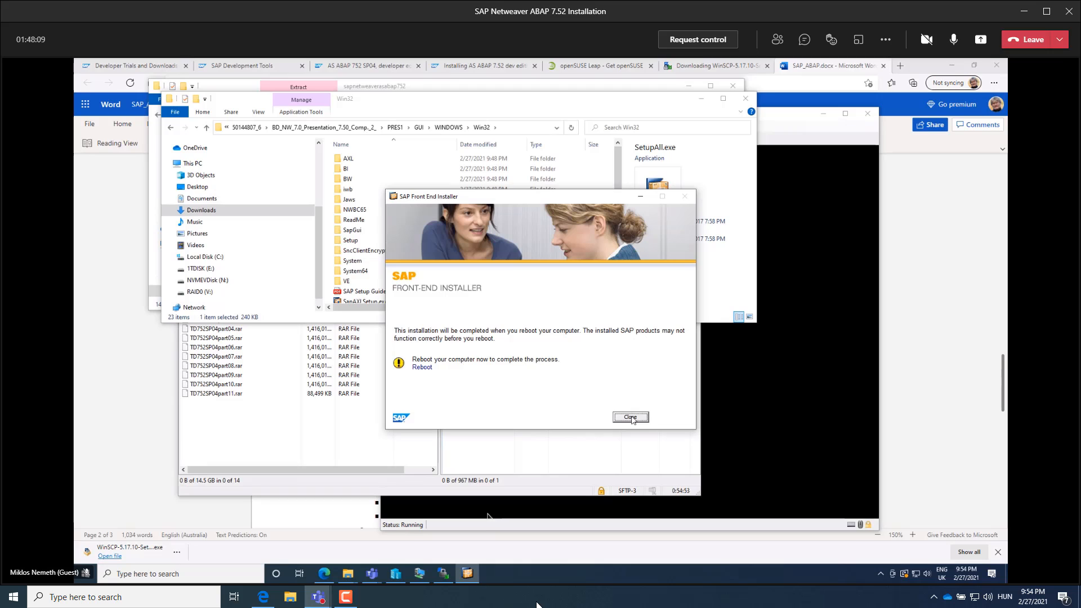
{"action": "left_click", "coordinate": [630, 417]}
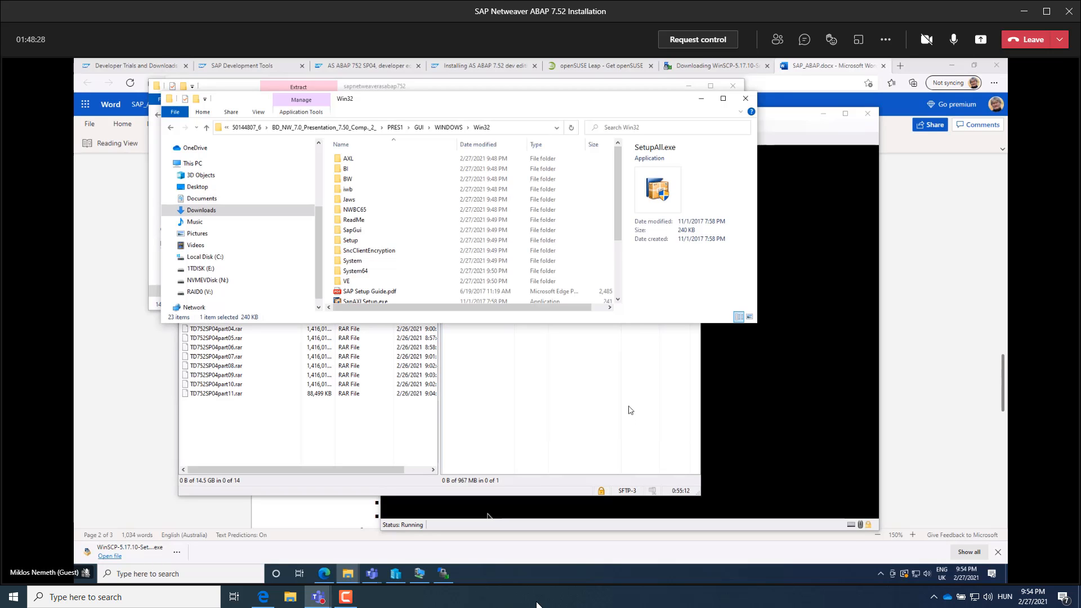
Search Windows for sap and open SAP Logon.
{"action": "left_click", "coordinate": [229, 577]}
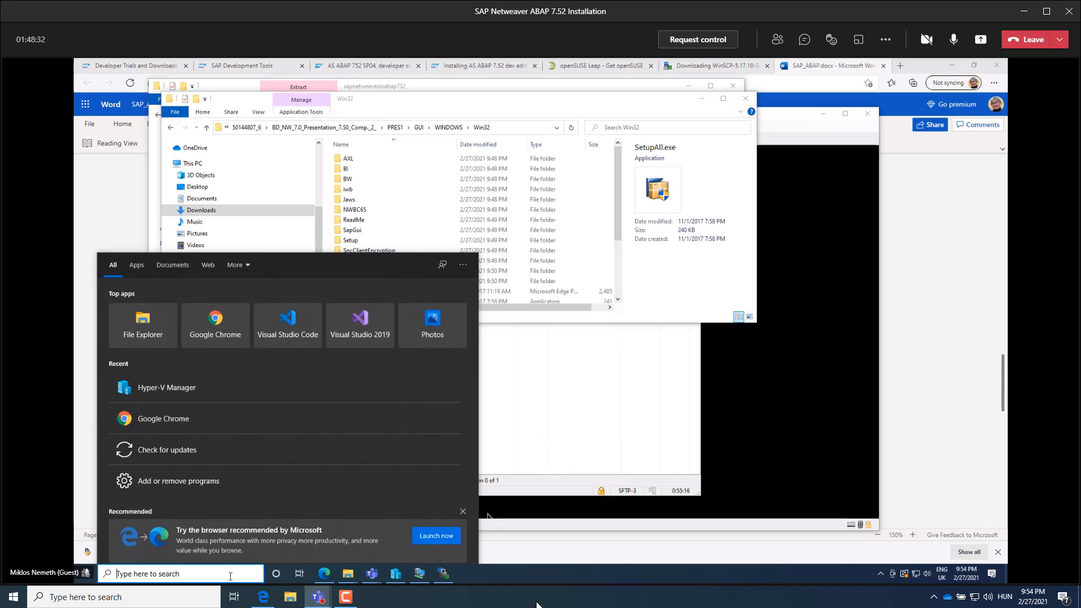
{"action": "type", "text": "sa"}
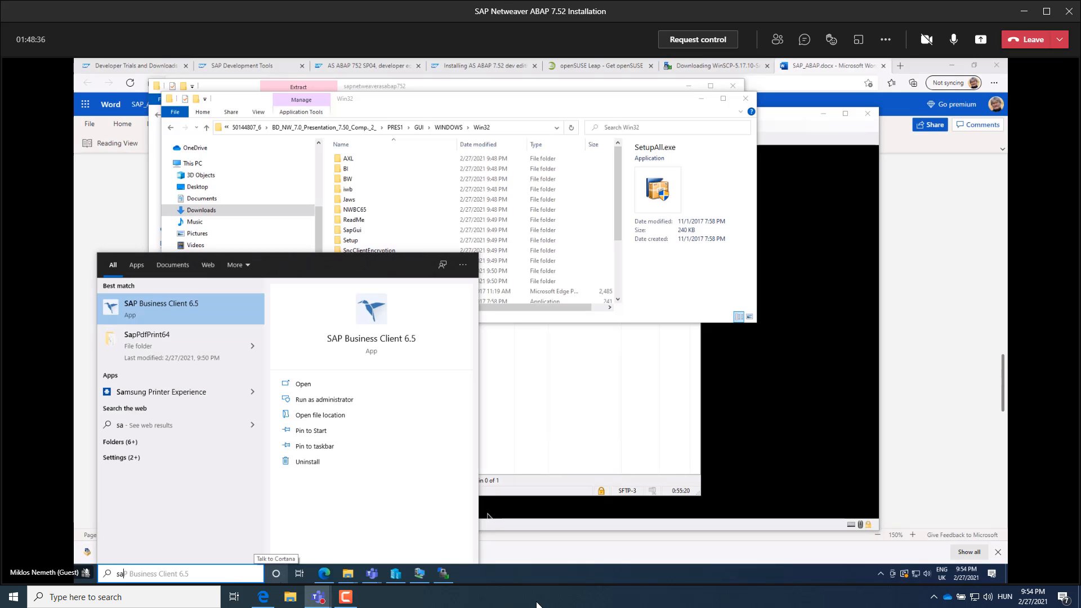
{"action": "type", "text": "p"}
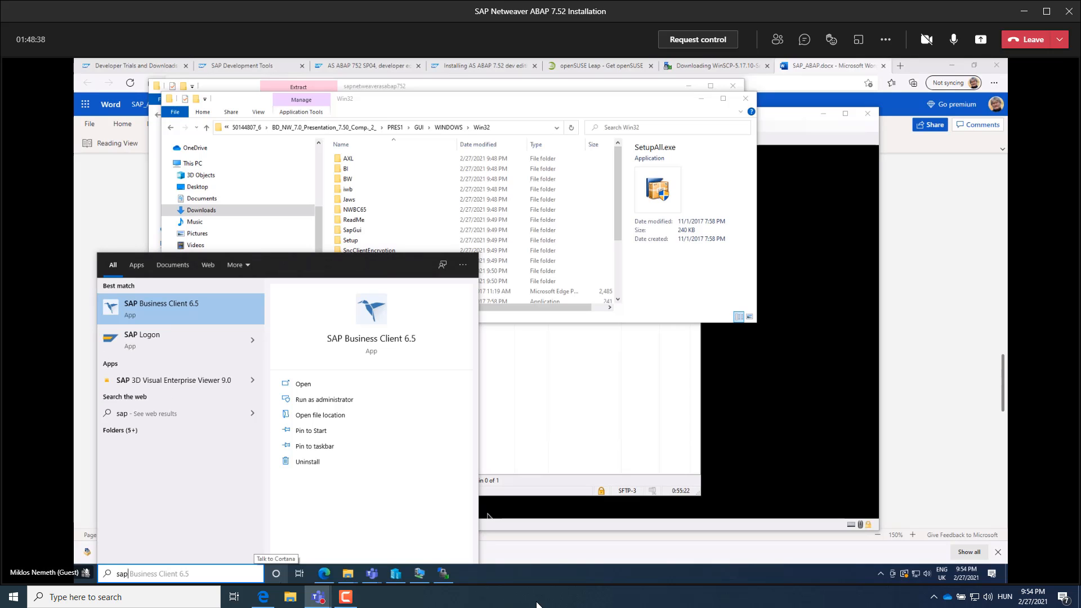
{"action": "left_click", "coordinate": [158, 342]}
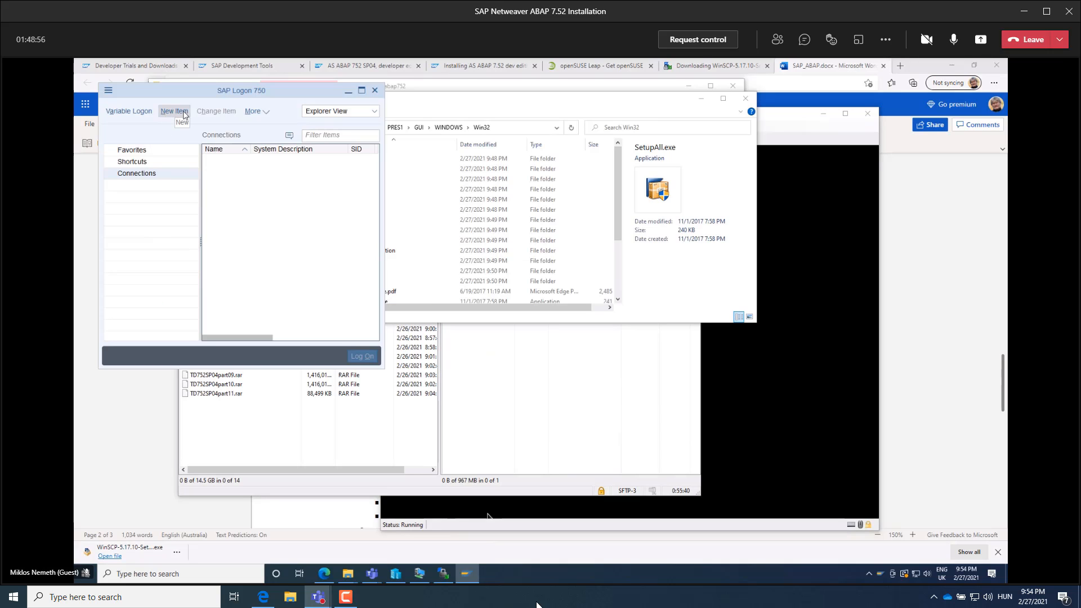
Create a user-specified system entry with description SuseVM, application server 192.168.0.24, instance number 00 and system ID NPL.
{"action": "left_click", "coordinate": [184, 115]}
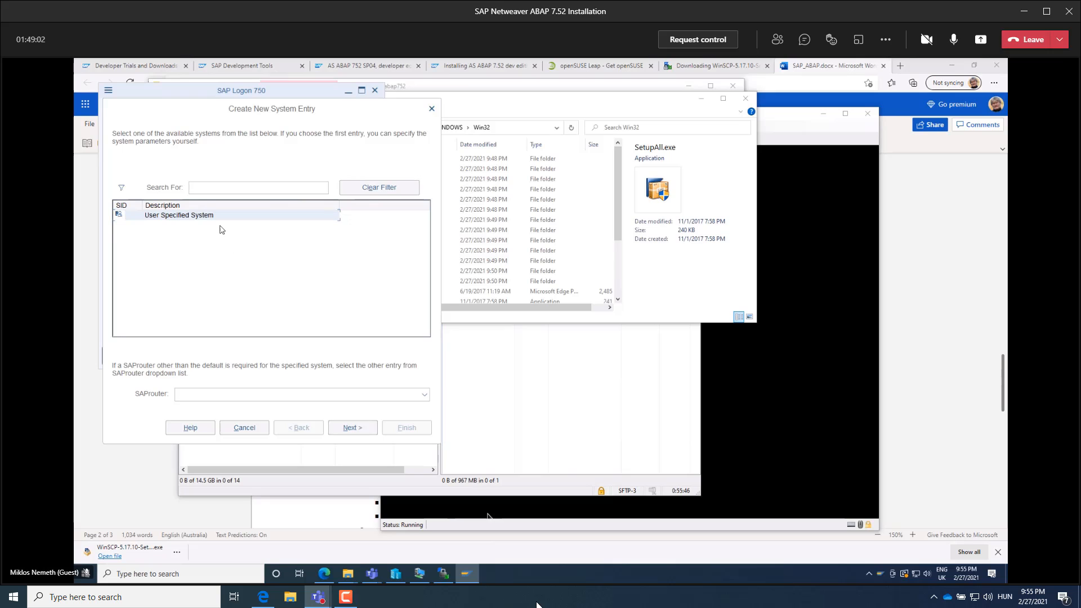
{"action": "left_click", "coordinate": [349, 428]}
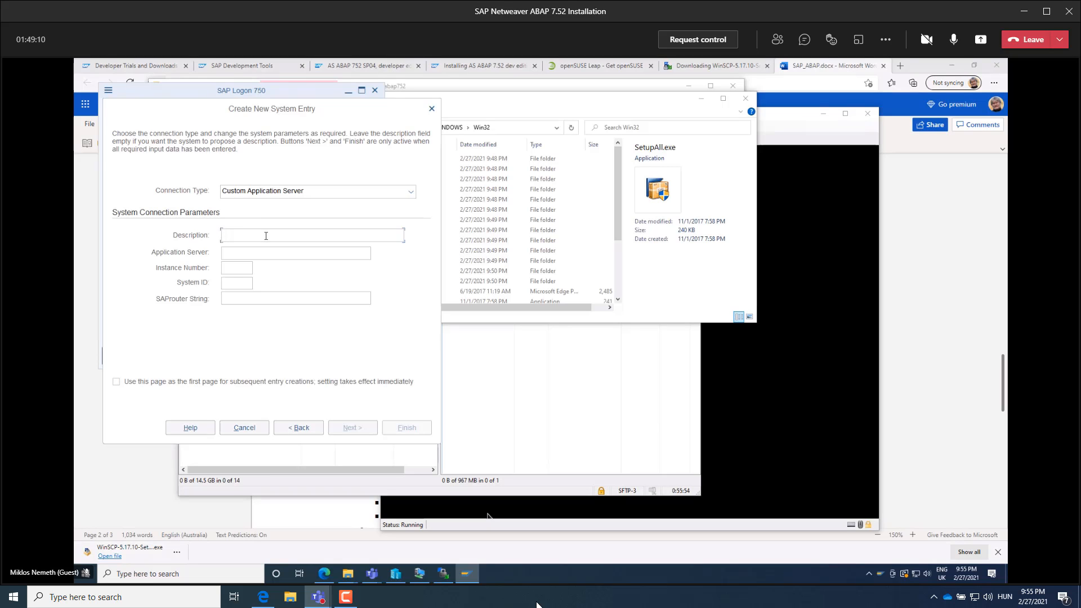
{"action": "type", "text": "SuseVM"}
{"action": "left_click", "coordinate": [268, 253]}
{"action": "type", "text": "192.168.0.24"}
{"action": "left_click", "coordinate": [238, 268]}
{"action": "key", "text": "Tab"}
{"action": "type", "text": "NPL"}
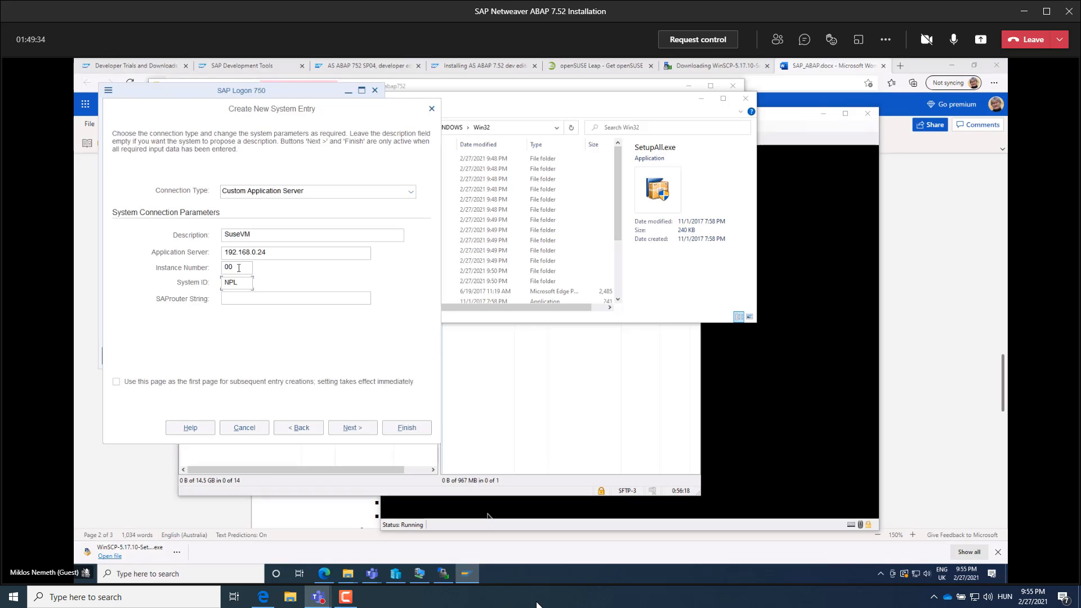
{"action": "left_click", "coordinate": [406, 428]}
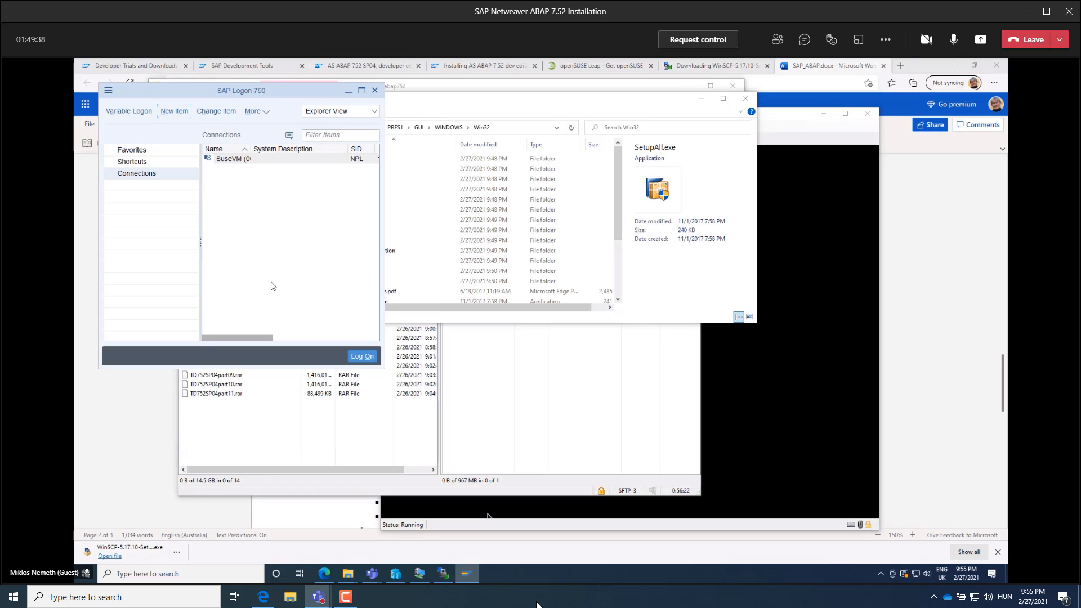
Try to log on to the SuseVM connection as user DEVELOPER with the account password.
{"action": "right_click", "coordinate": [243, 164]}
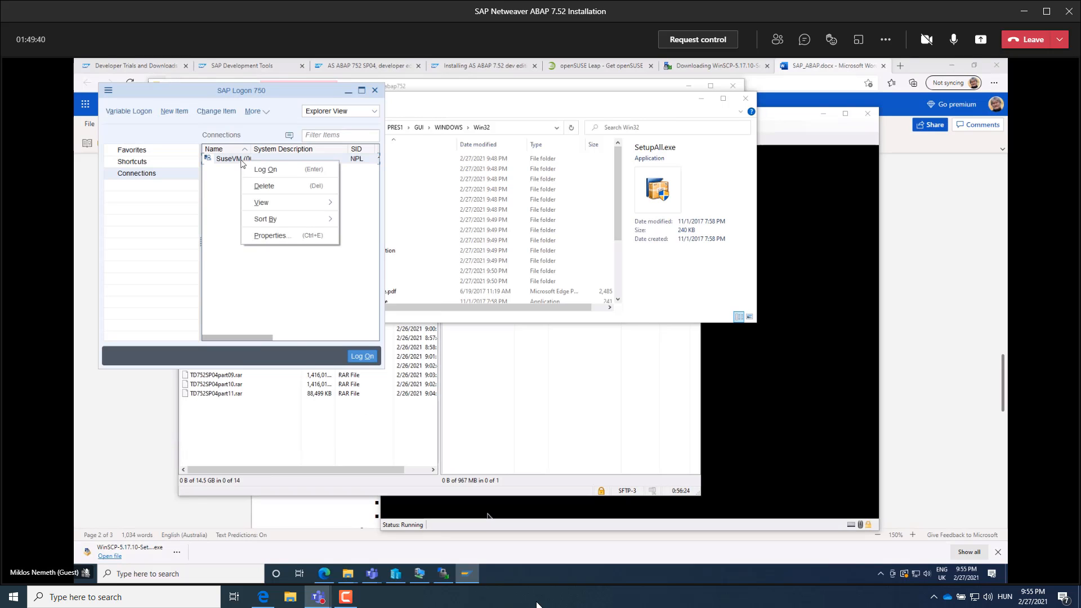
{"action": "left_click", "coordinate": [265, 169]}
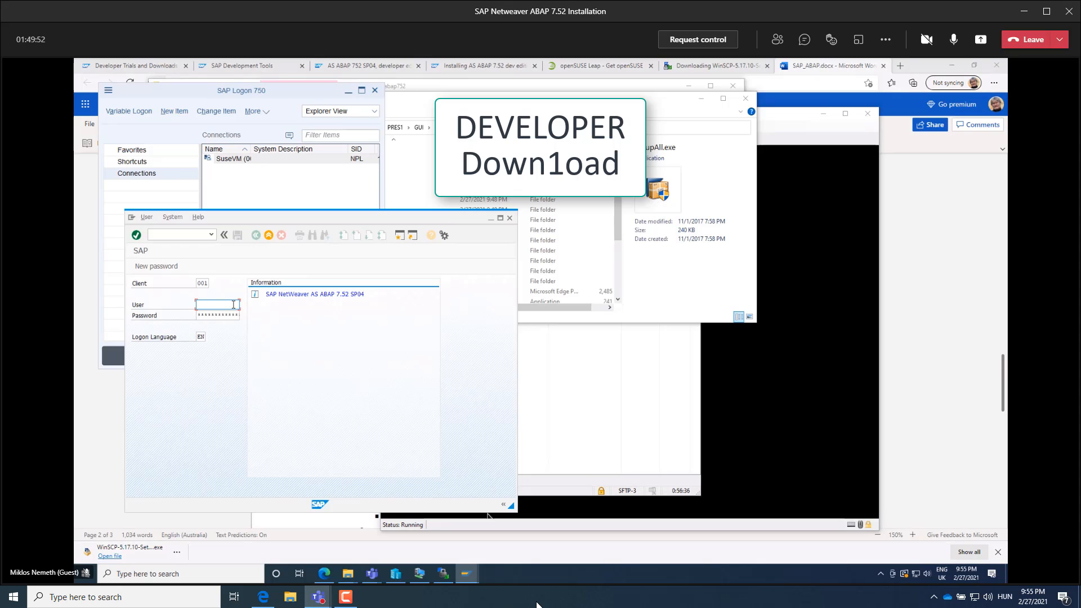
{"action": "type", "text": "DEVELOPER"}
{"action": "key", "text": "Tab"}
{"action": "key", "text": "Return"}
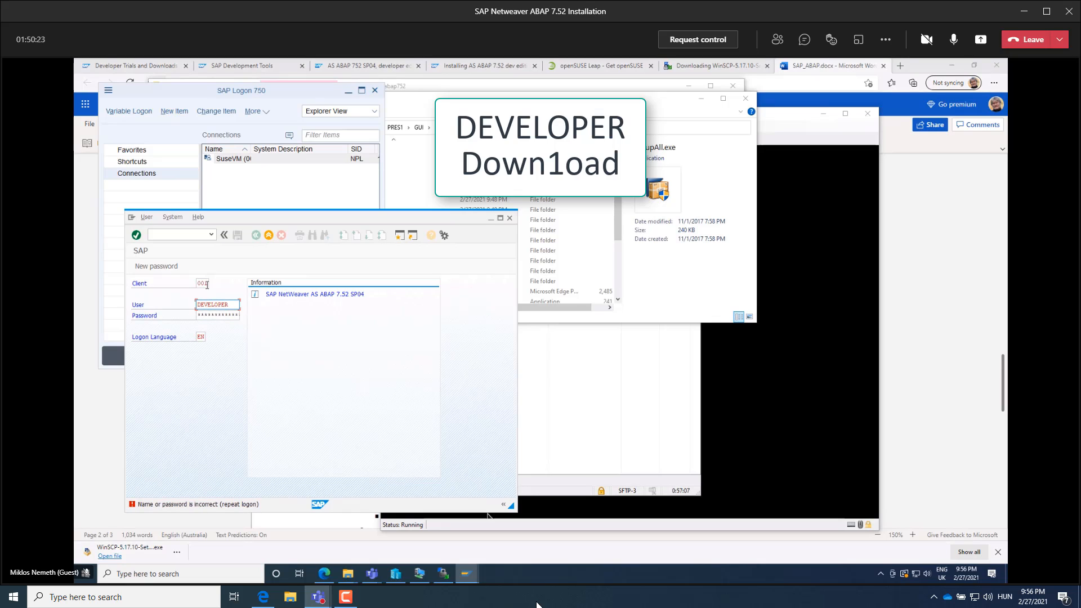
Re-enter the DEVELOPER account password, log on, and dismiss the copyright and failed-logon information dialogs.
{"action": "left_click", "coordinate": [226, 315]}
{"action": "type", "text": "Down1oad"}
{"action": "key", "text": "Return"}
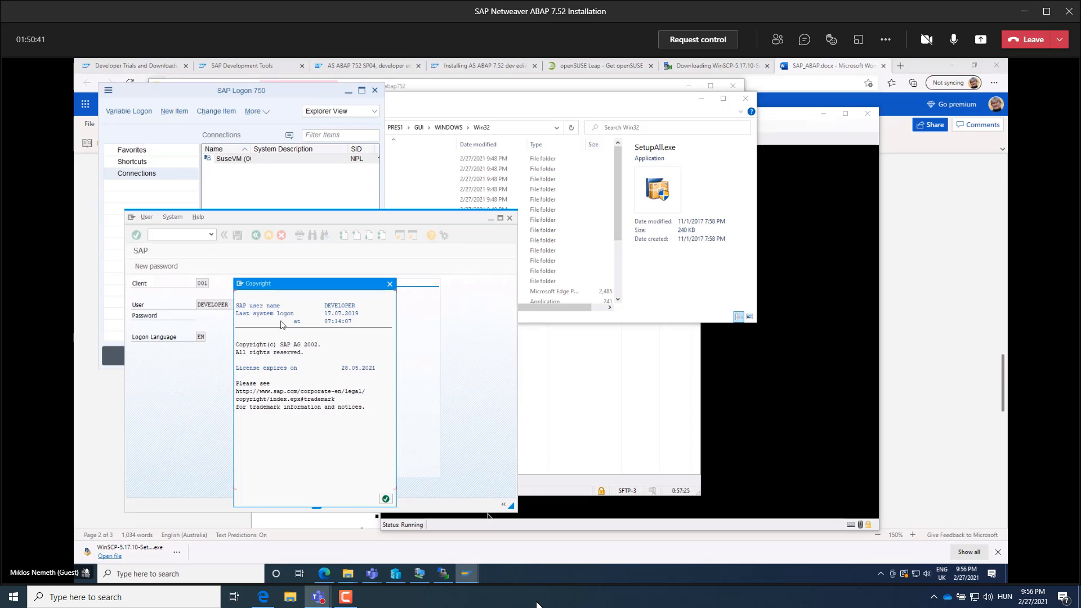
{"action": "left_click", "coordinate": [386, 499]}
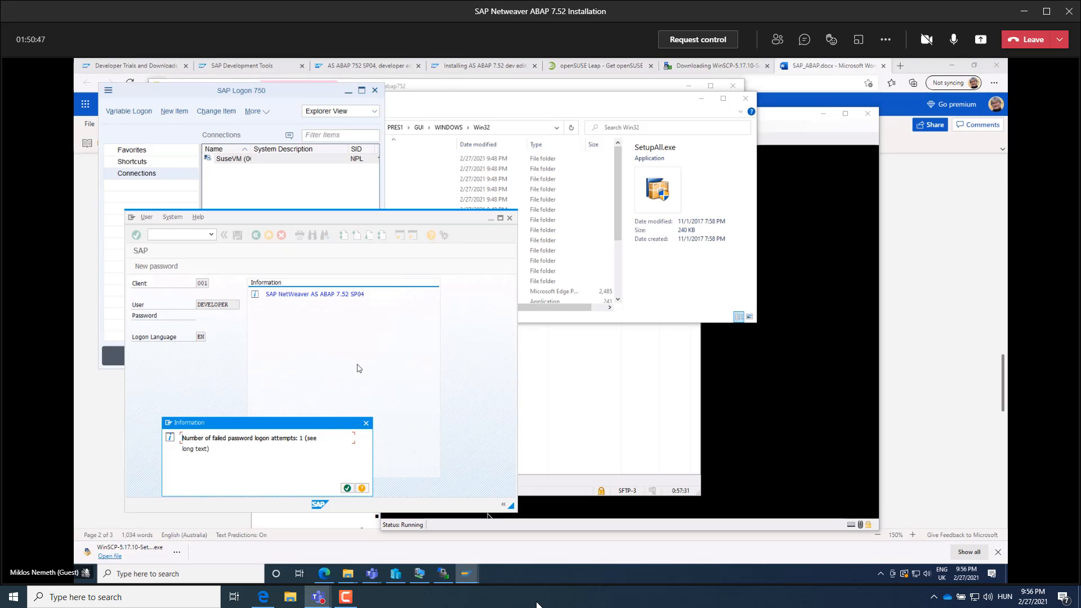
{"action": "left_click", "coordinate": [346, 488]}
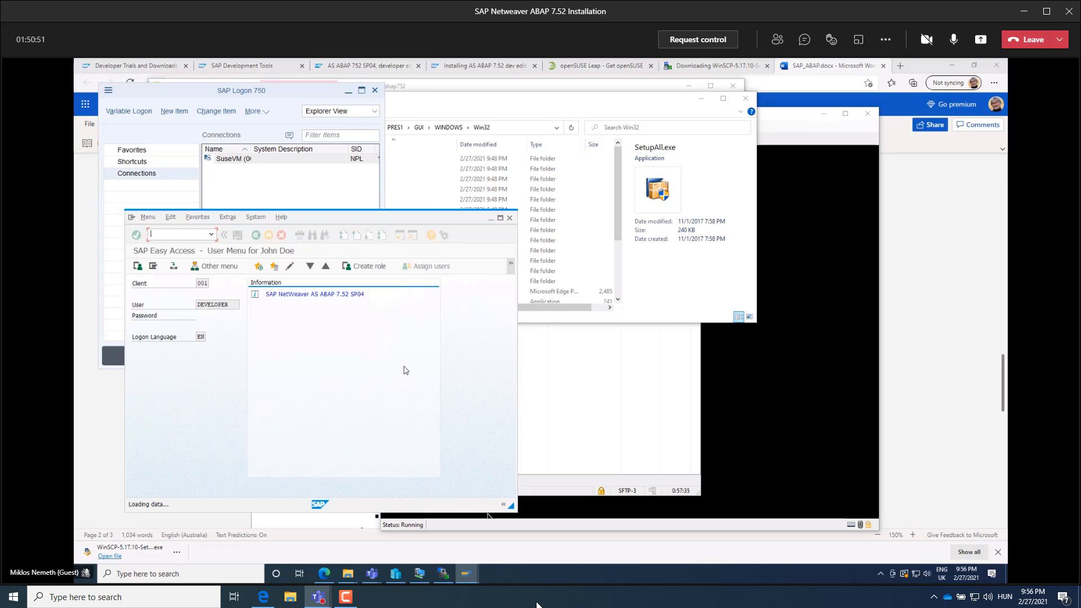